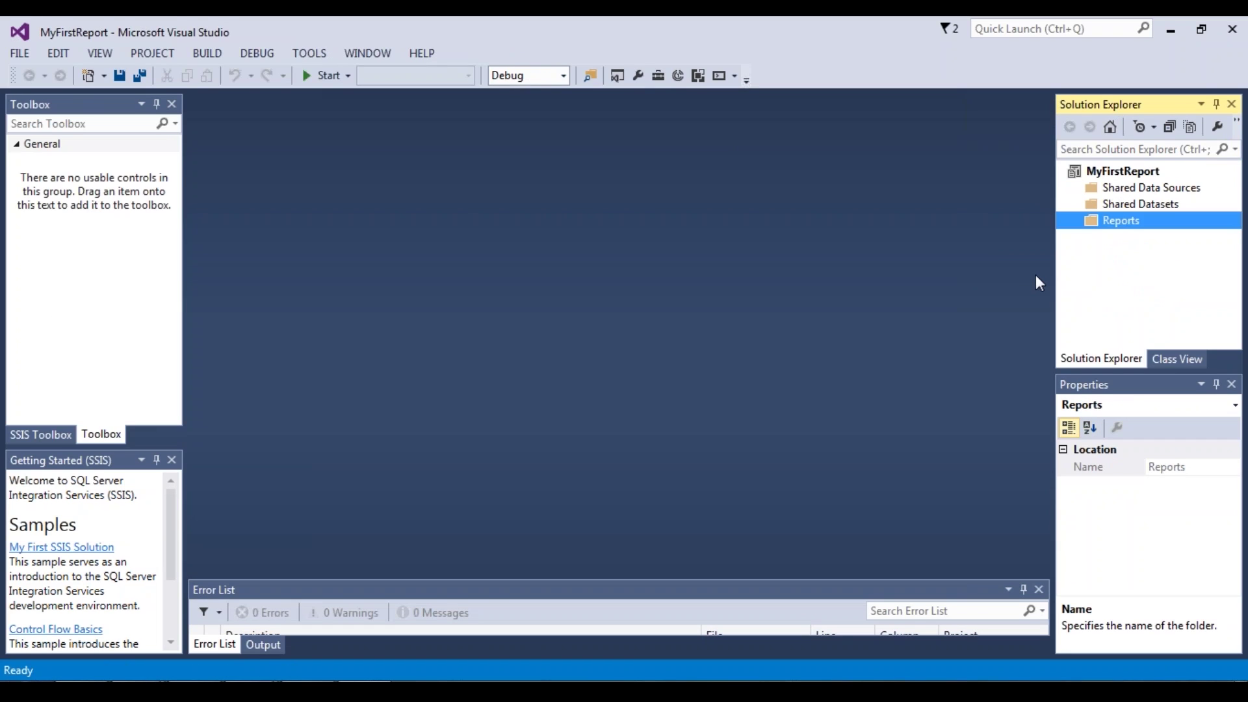
Step: Add a new shared data source to the project and name it MyDataSource
right_click(1147, 191)
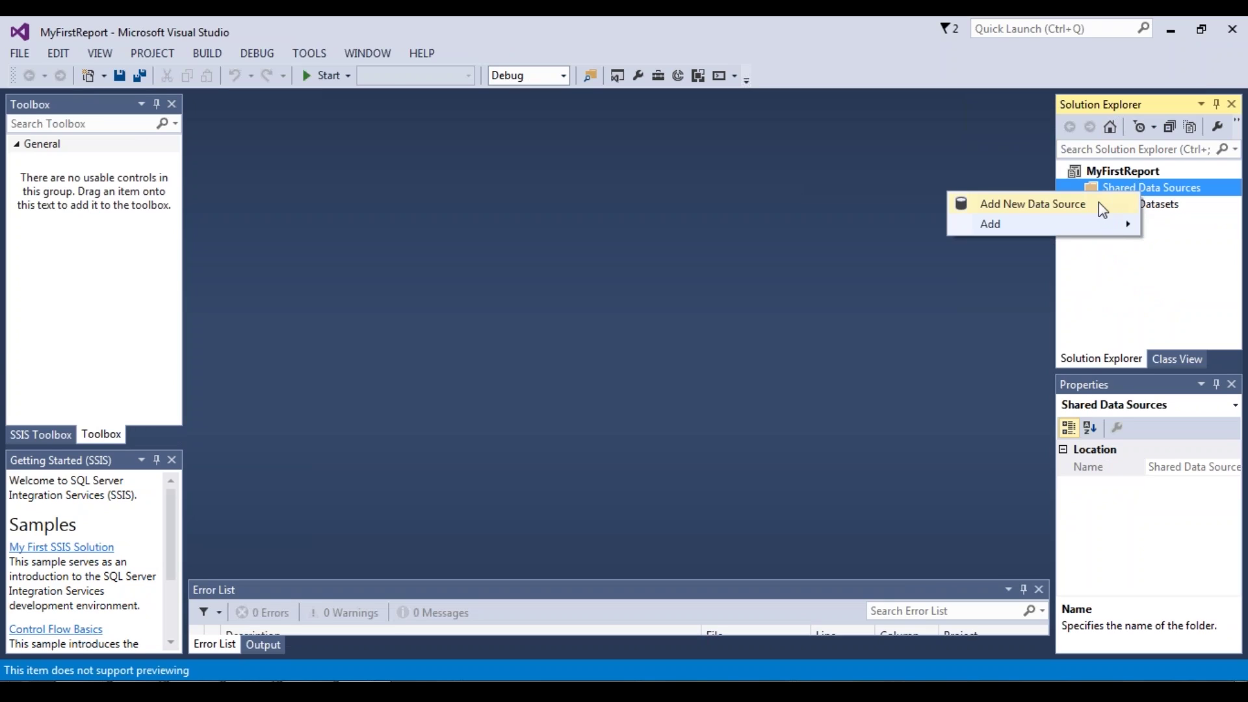
left_click(1100, 204)
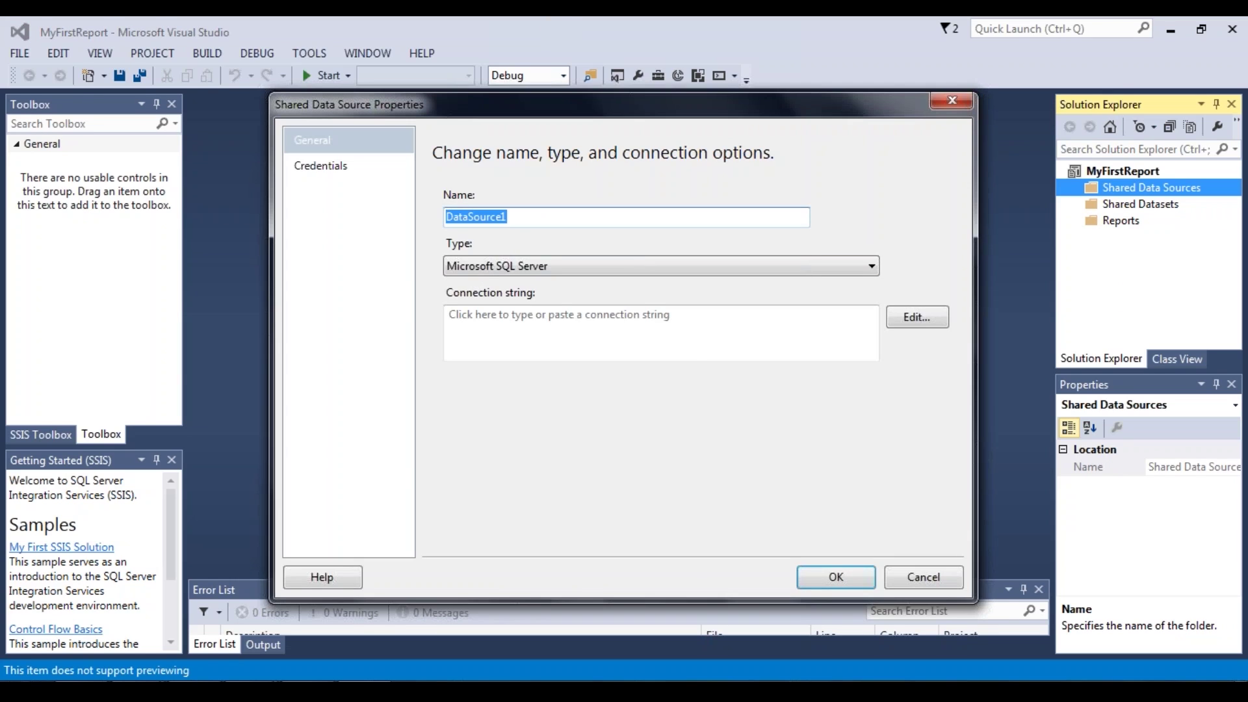
type("MyDataSource")
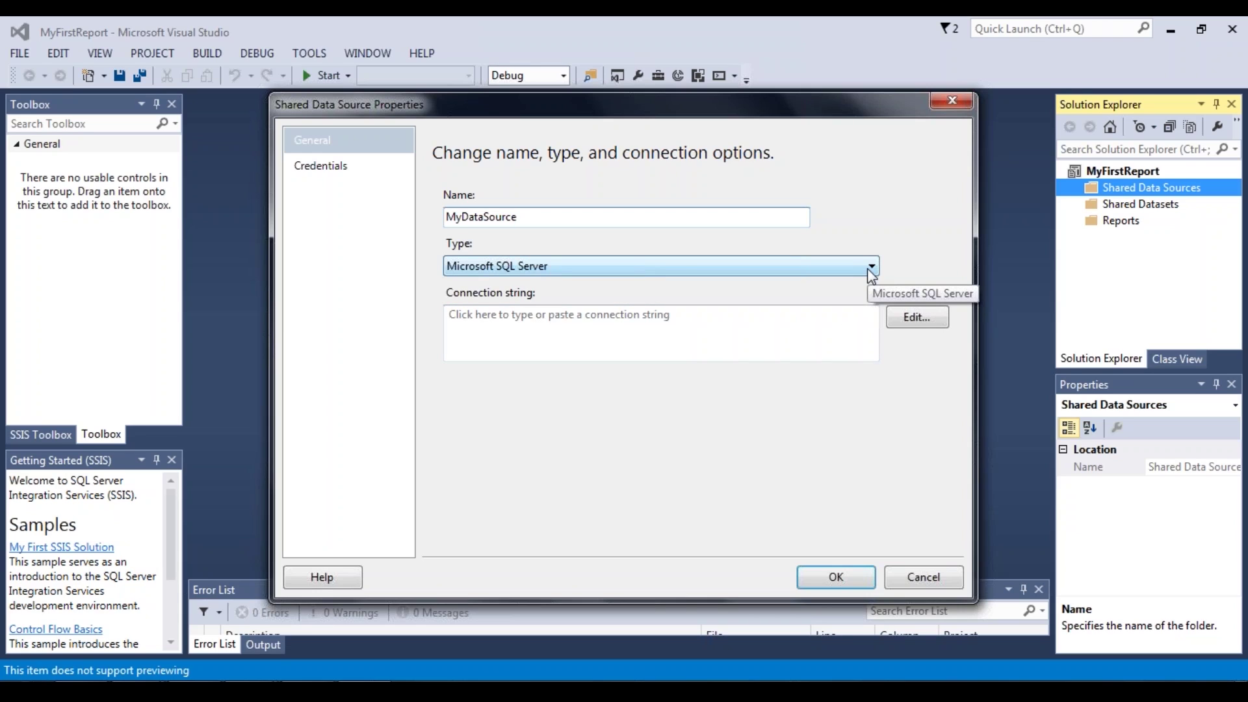
Step: Build the data source's connection to server EDUREKA42 and the Edureka database, and save the data source
left_click(934, 327)
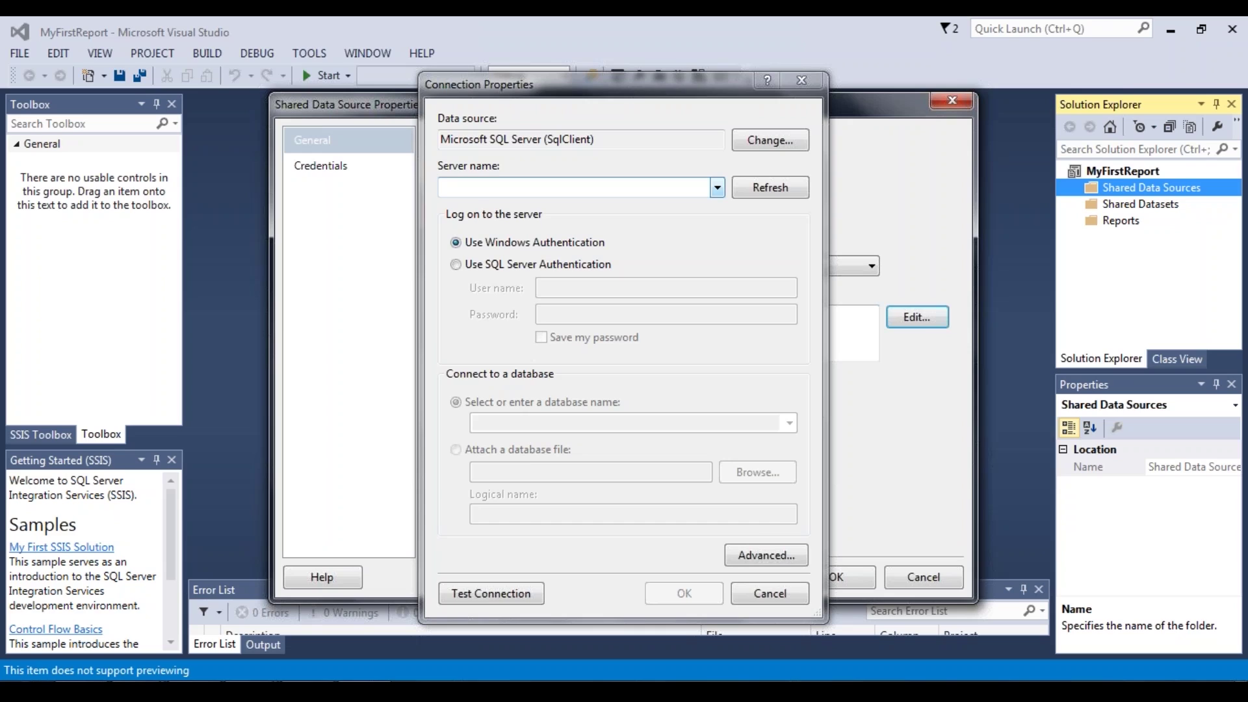
left_click(717, 188)
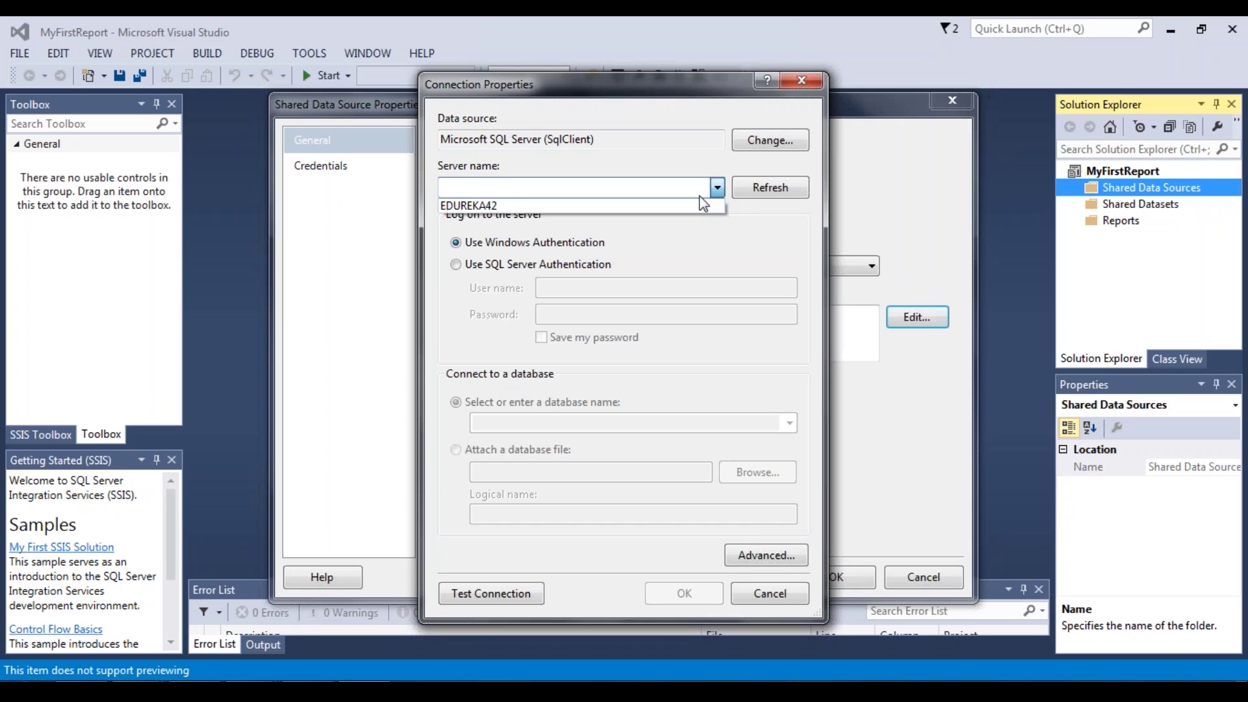
left_click(657, 206)
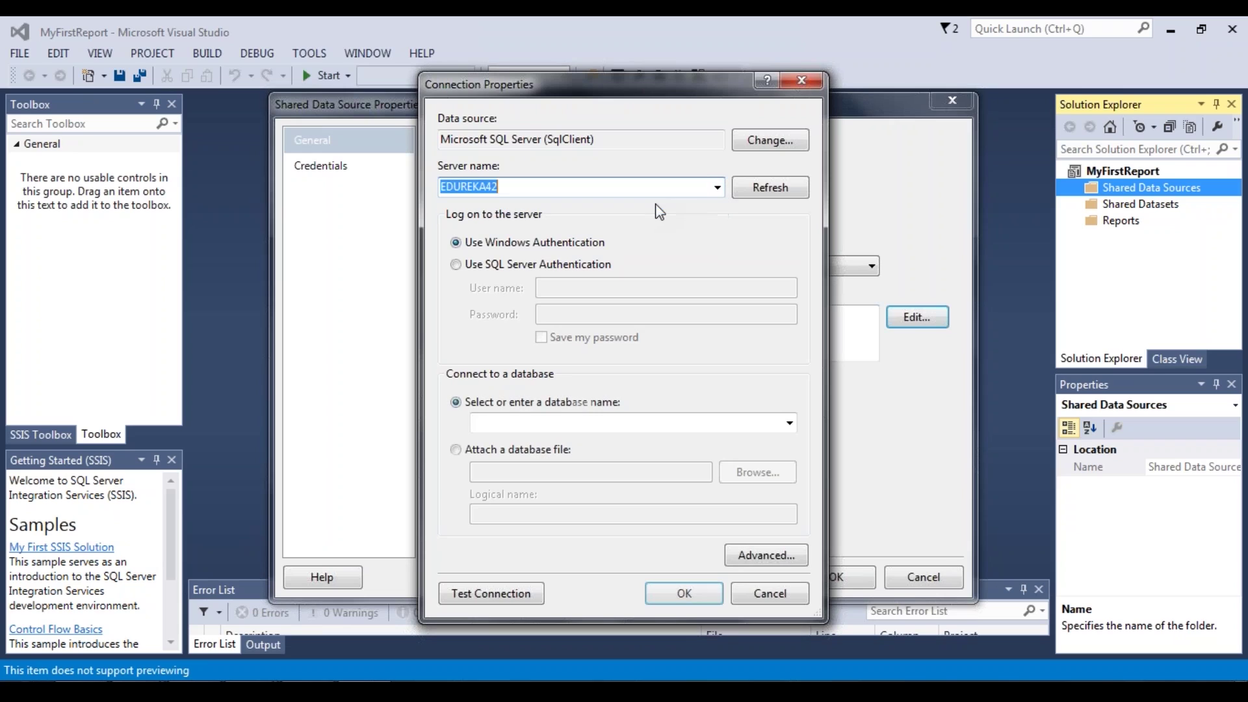
left_click(790, 426)
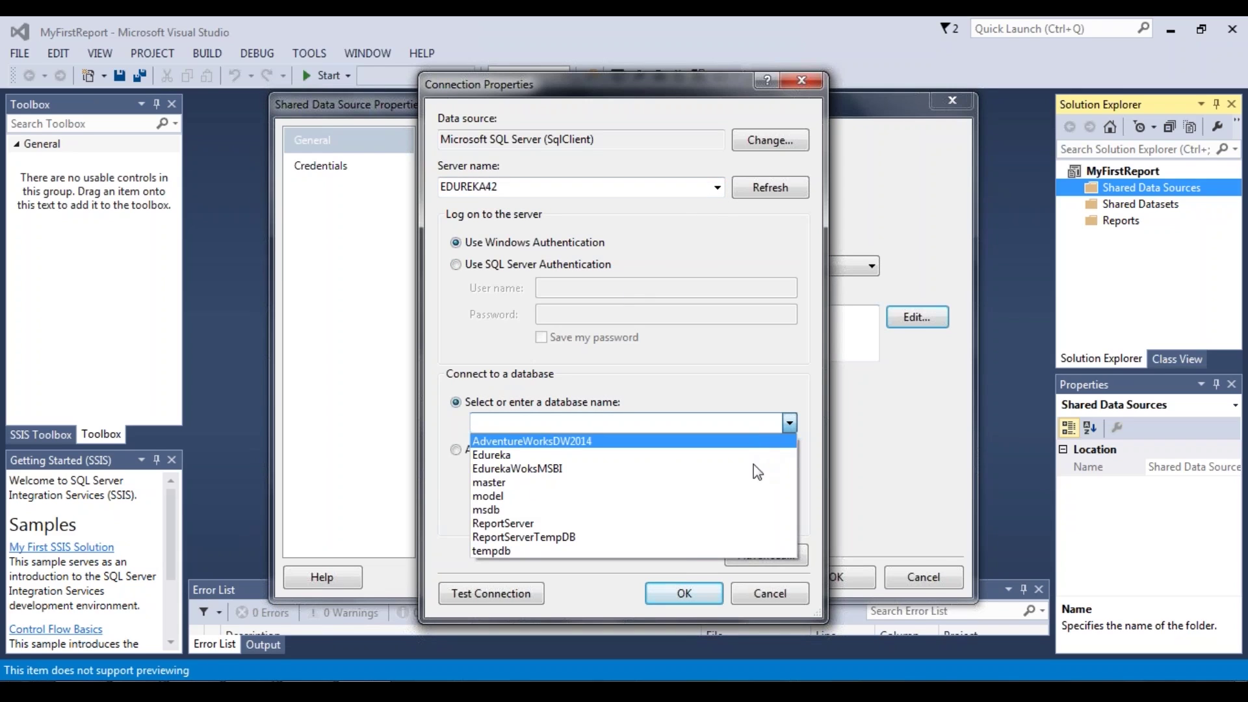
left_click(713, 456)
left_click(682, 593)
left_click(841, 574)
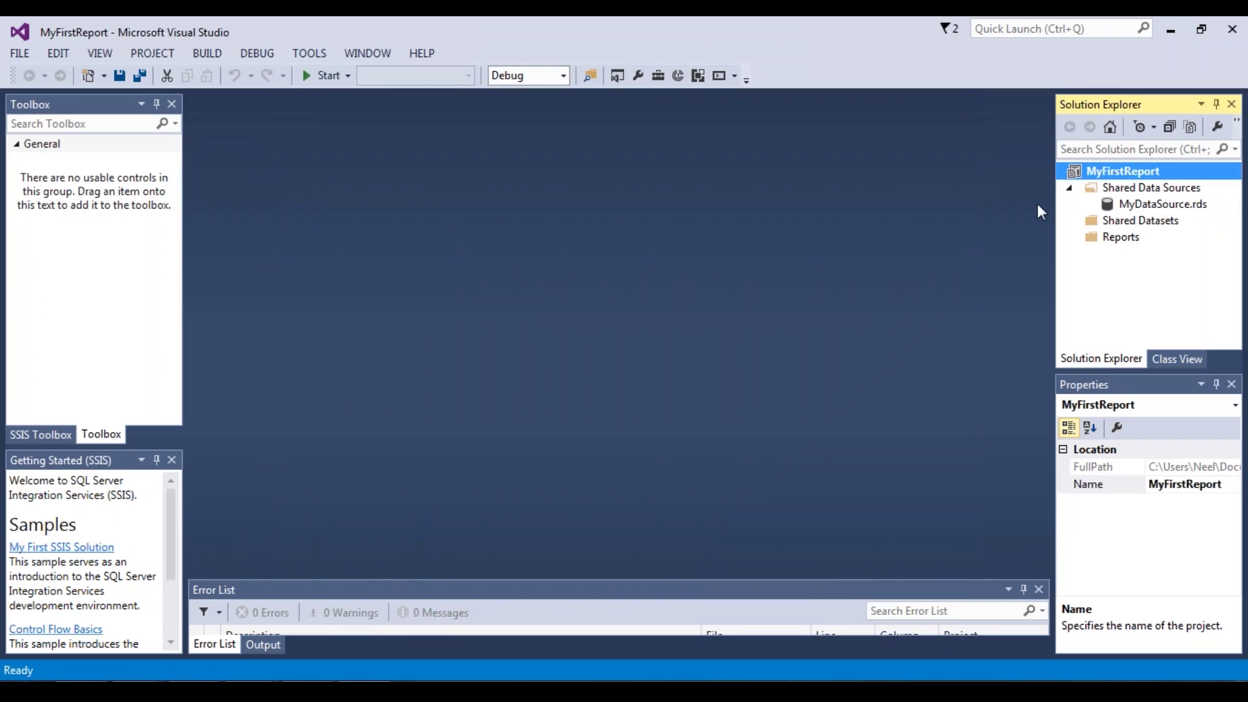
Step: Add a new shared dataset to the project and name it Customers
left_click(1142, 222)
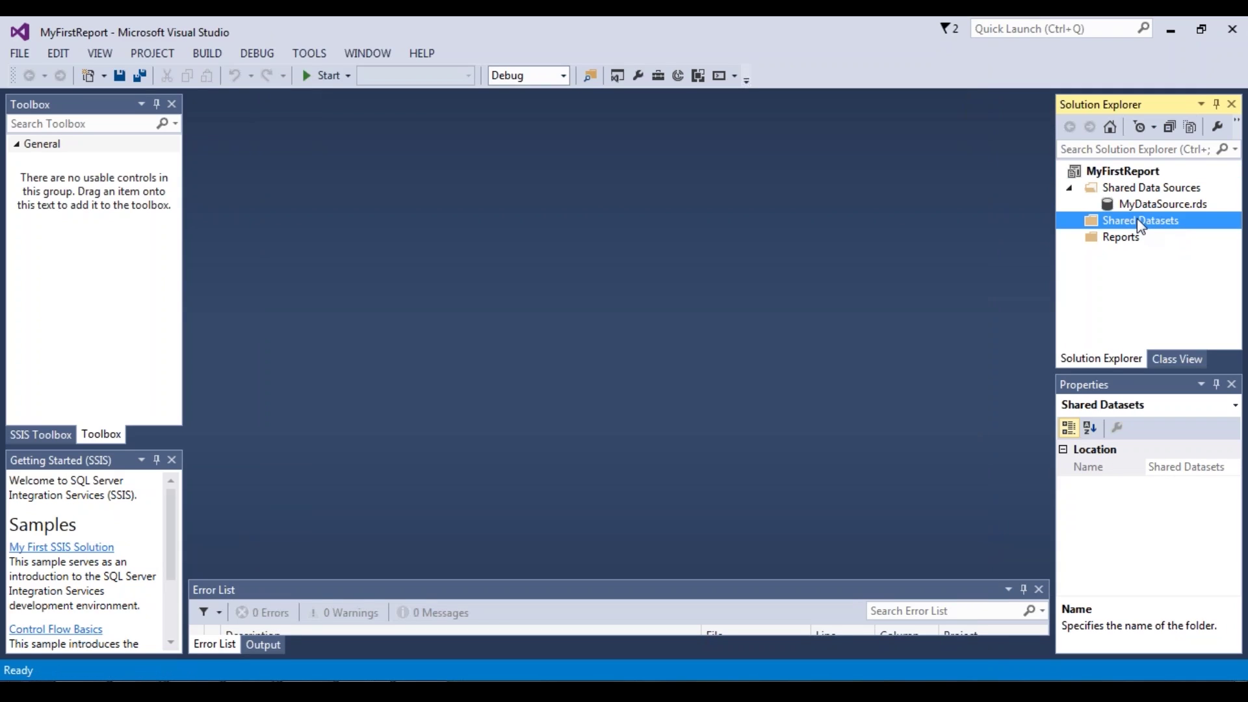
right_click(1132, 221)
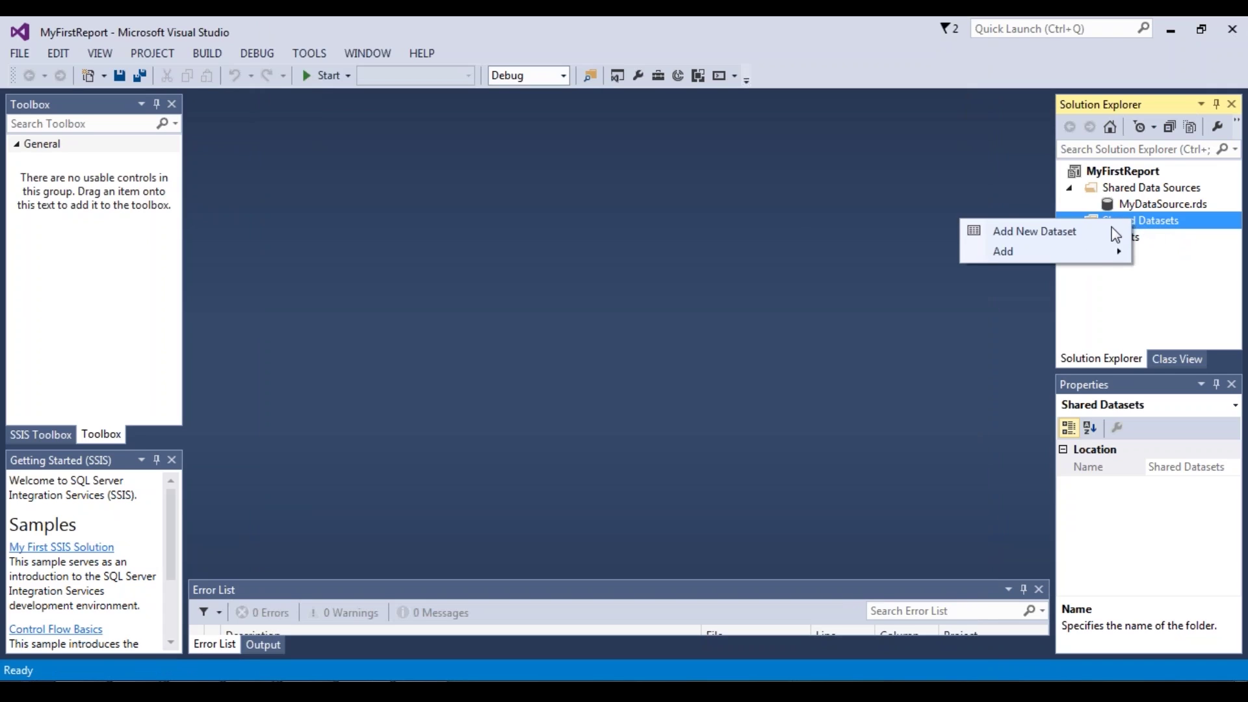
left_click(1074, 235)
type("Customers")
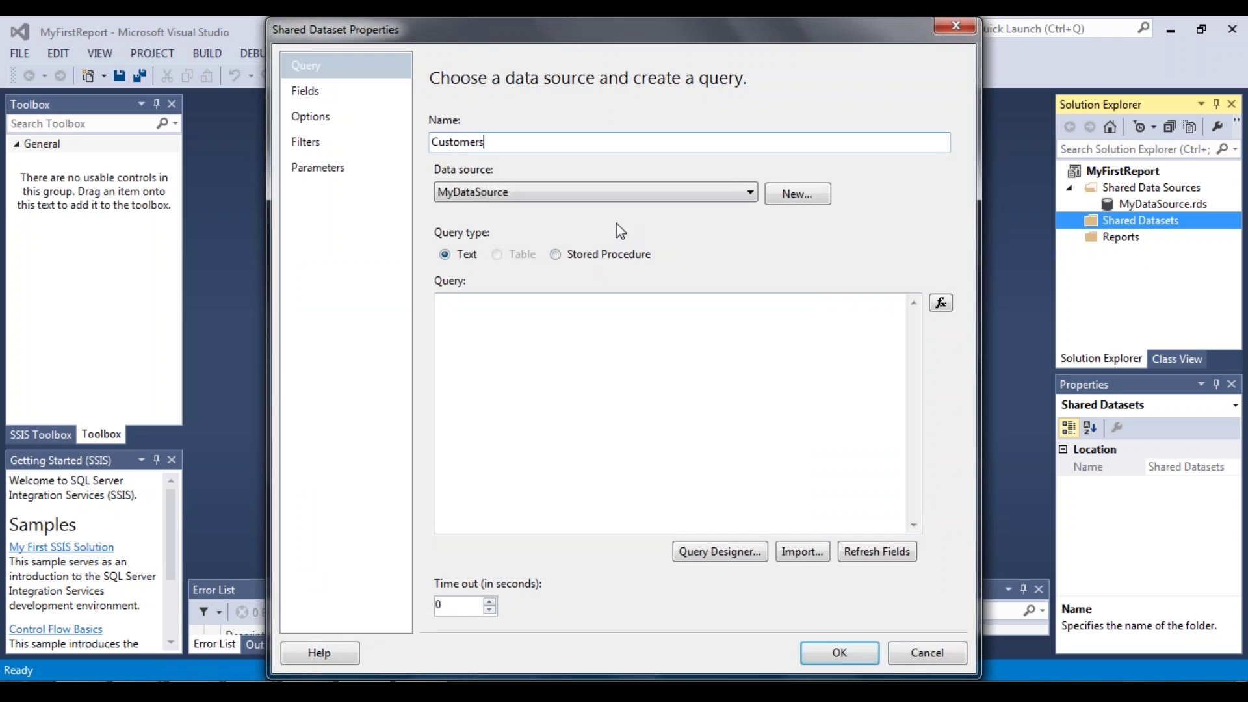
Step: Enter the dataset query "Select * from dbo.Customer" and save the dataset
left_click(601, 313)
type("Select 8")
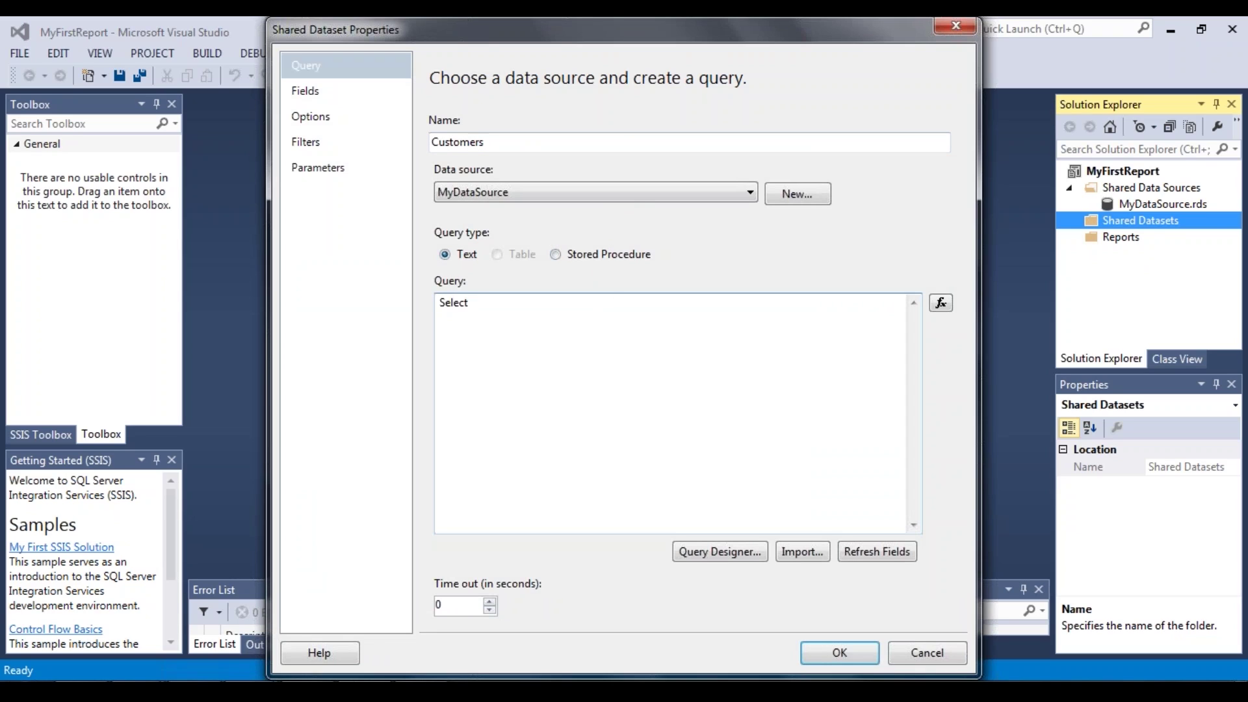
key("BackSpace")
key("BackSpace")
type("* from dbo.Customer")
left_click(853, 656)
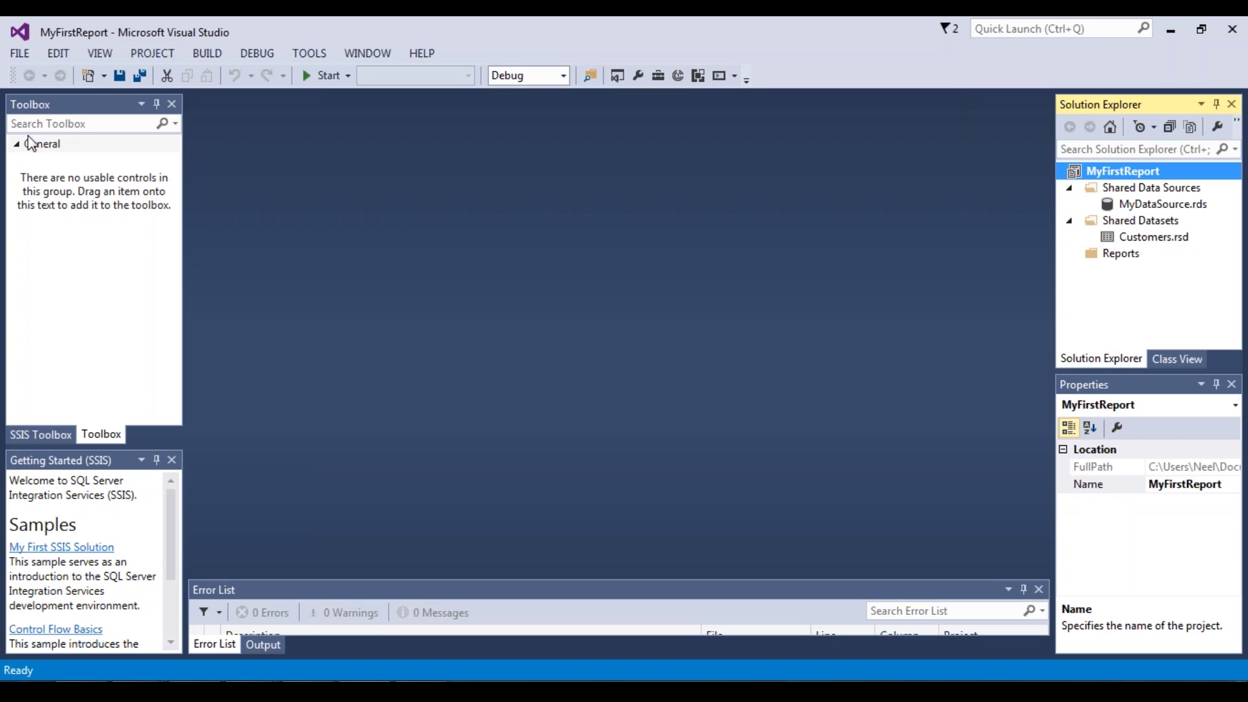
right_click(50, 216)
key("Escape")
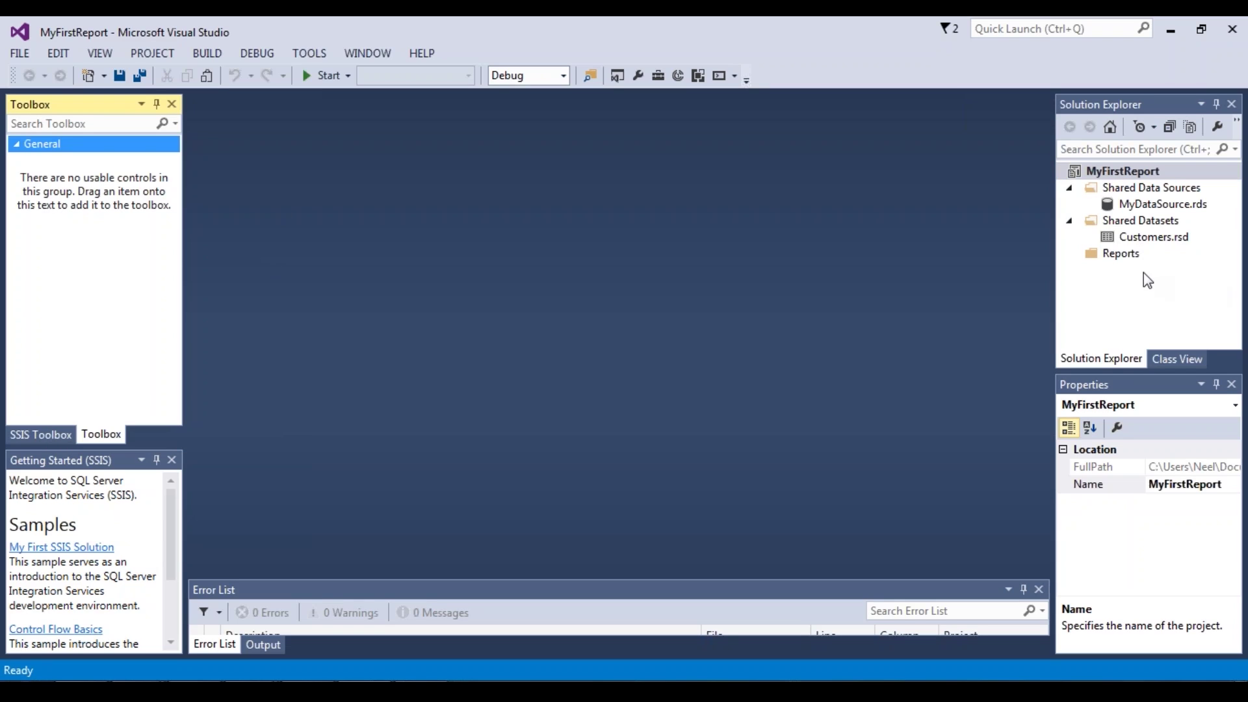
right_click(1108, 254)
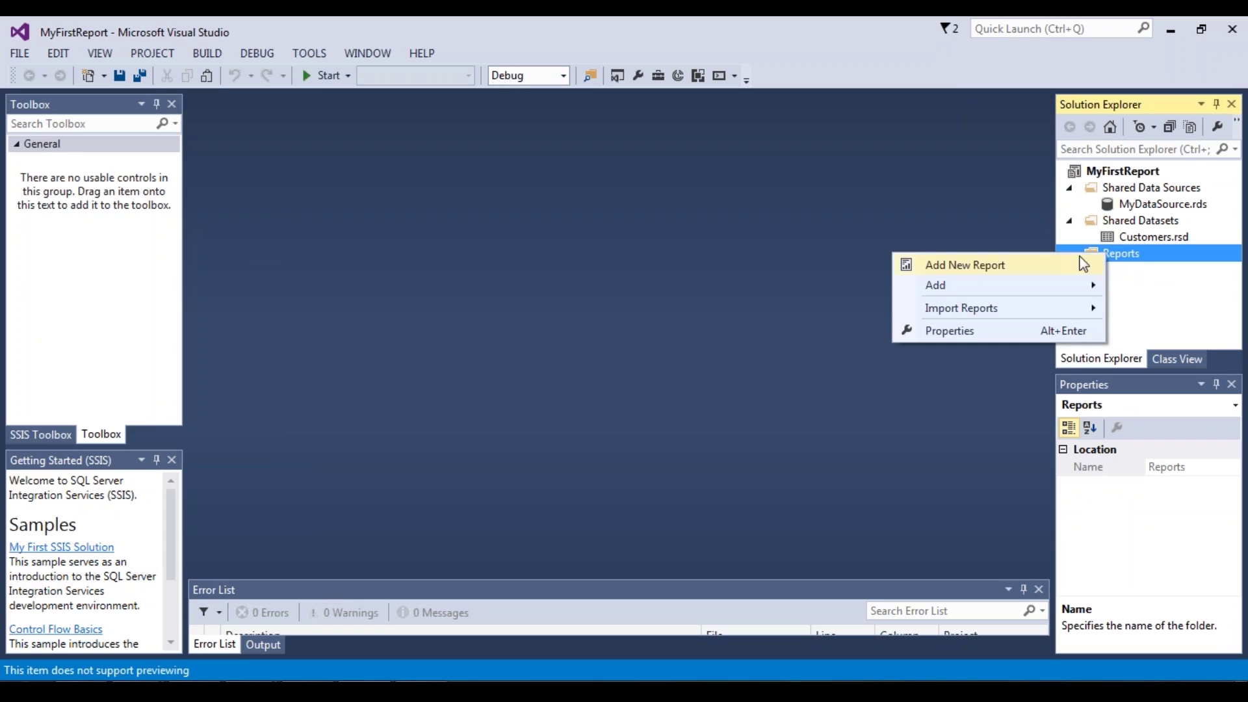
left_click(965, 265)
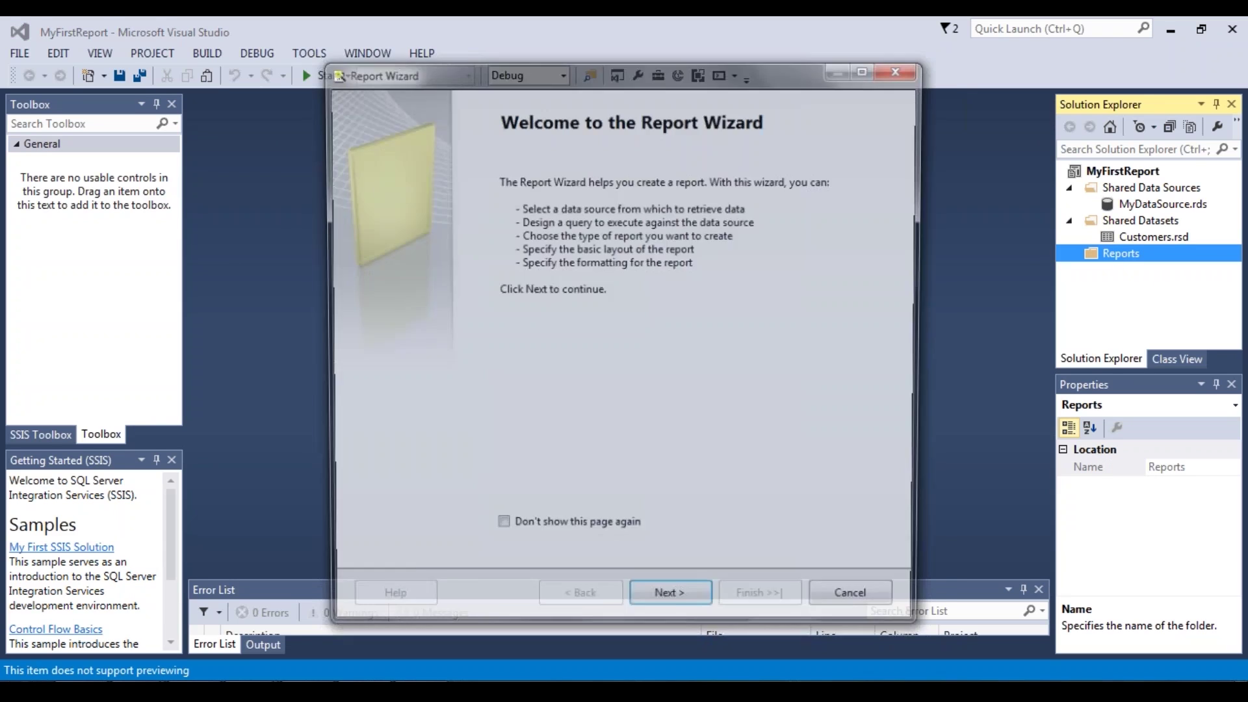
left_click(675, 598)
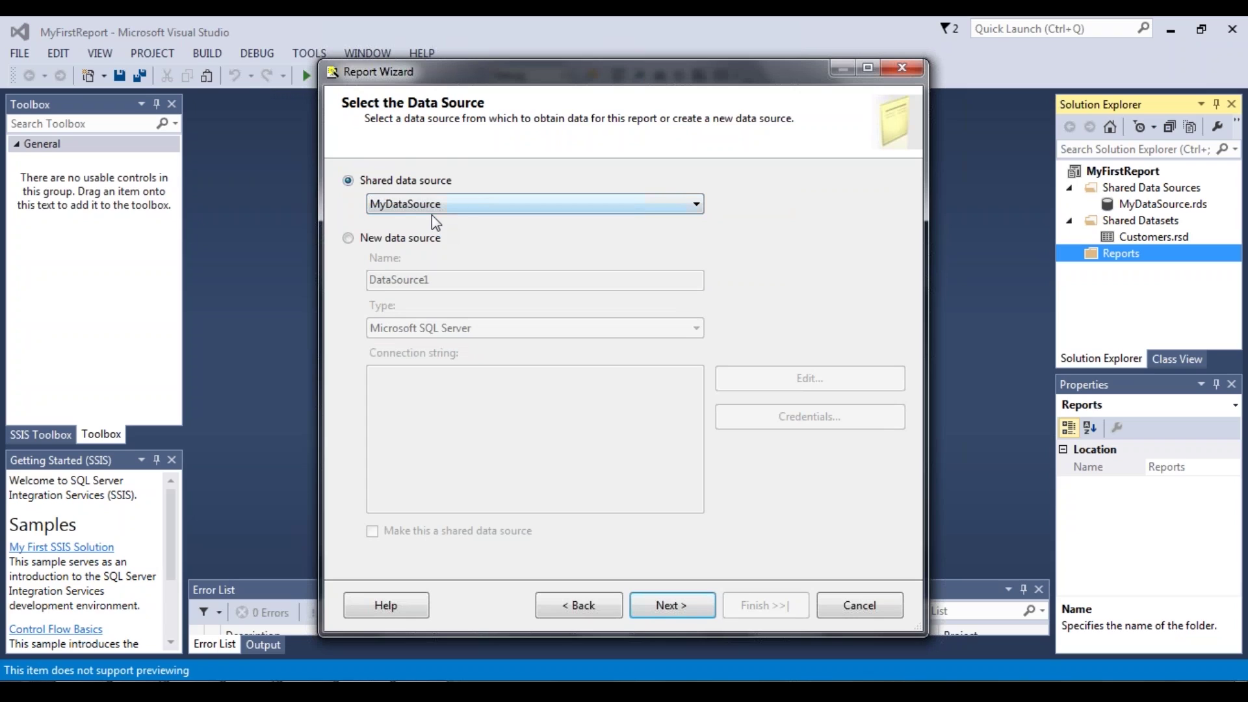
left_click(669, 603)
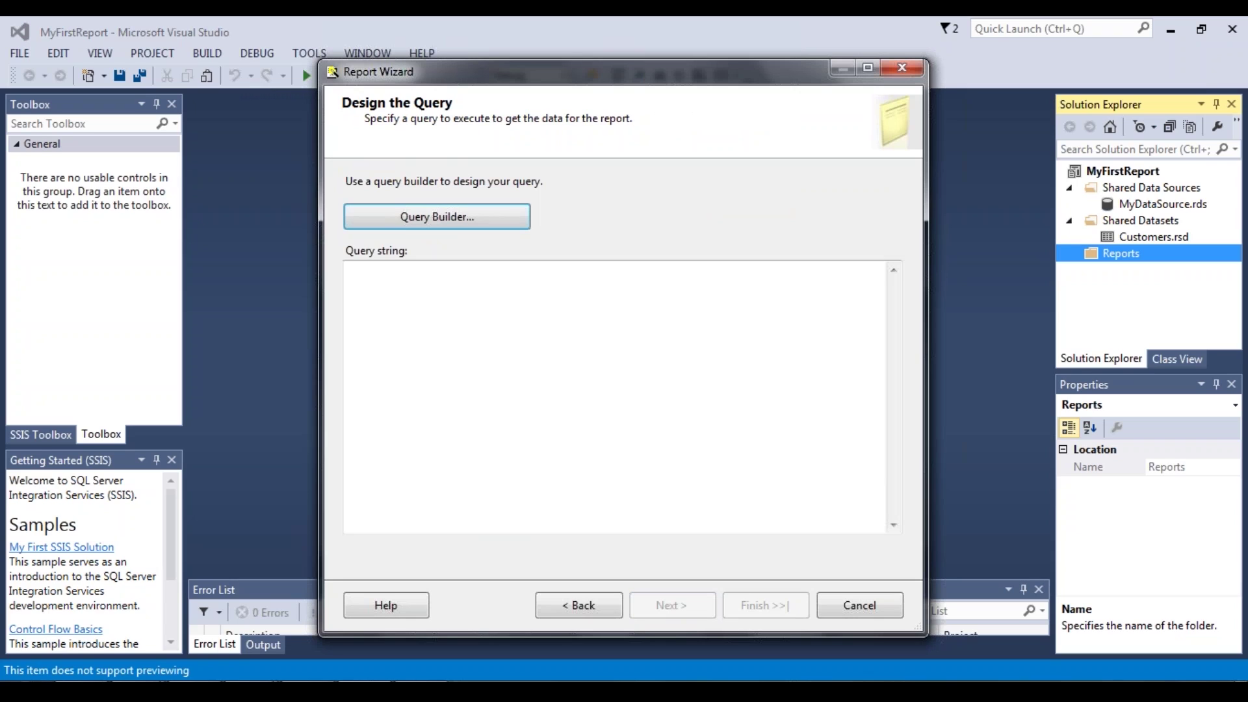
left_click(459, 216)
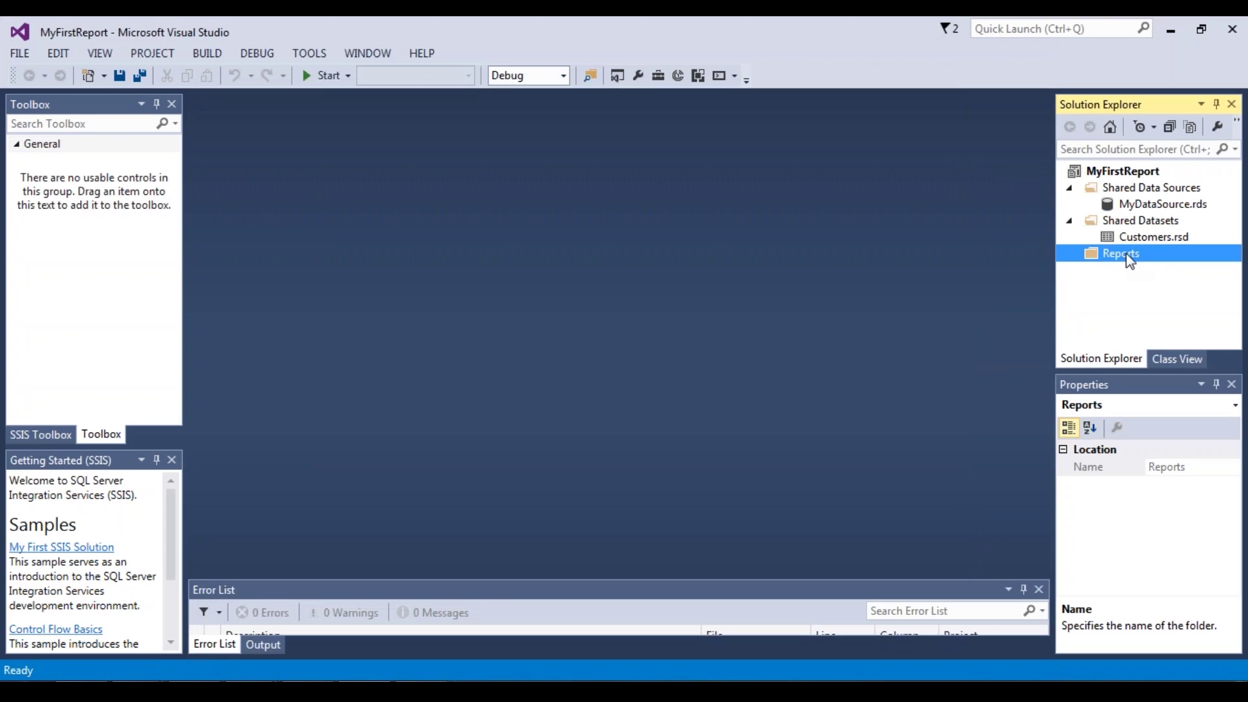
Step: Add a new empty report to the project's Reports folder from the Report item template
right_click(1128, 255)
mouse_move(1050, 301)
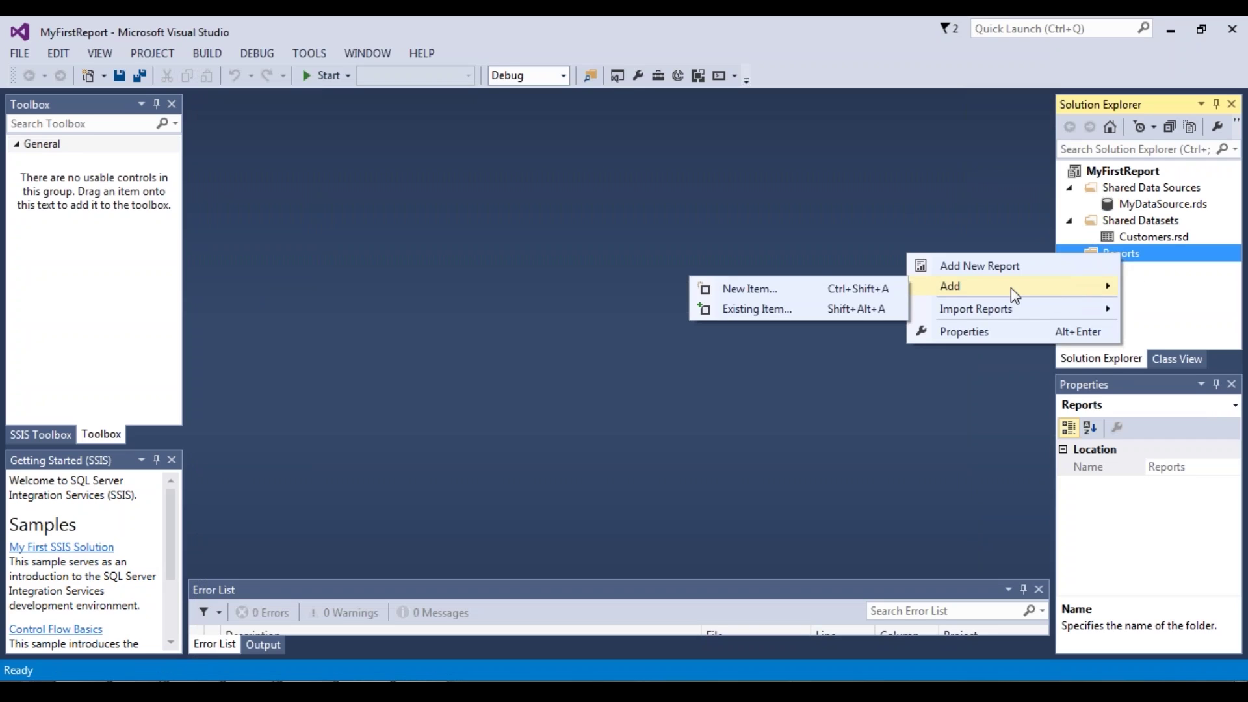
left_click(856, 294)
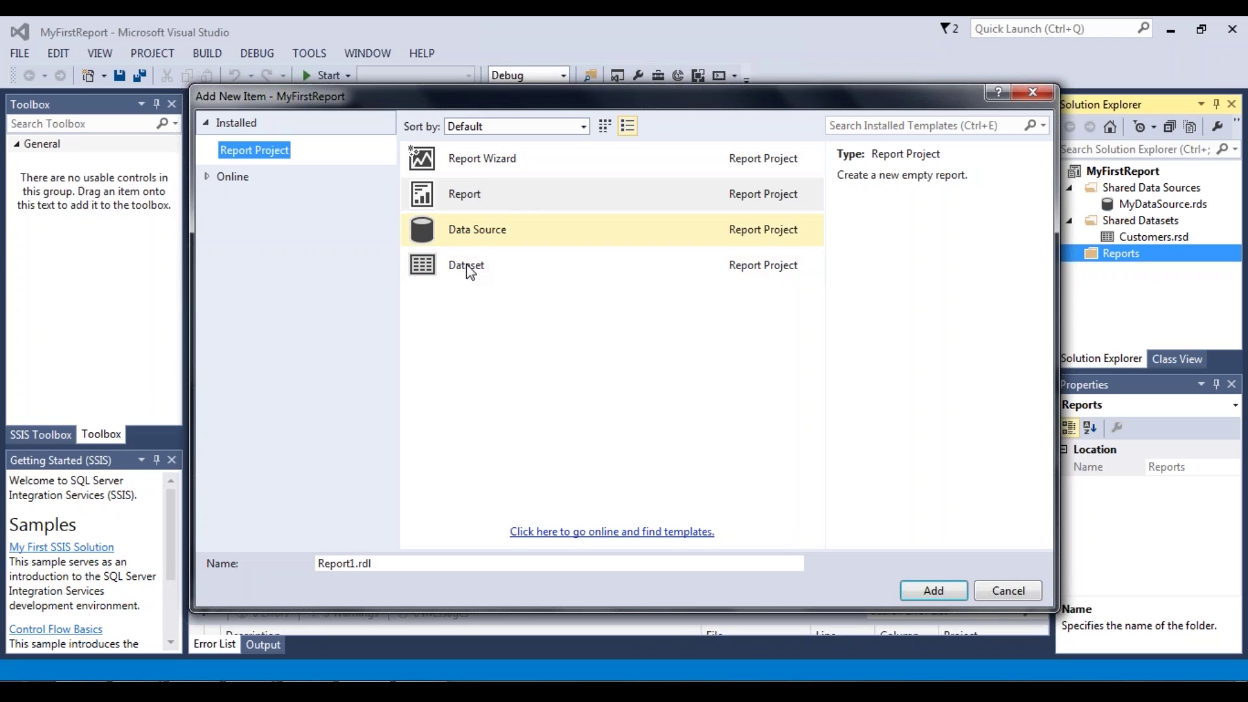
left_click(455, 193)
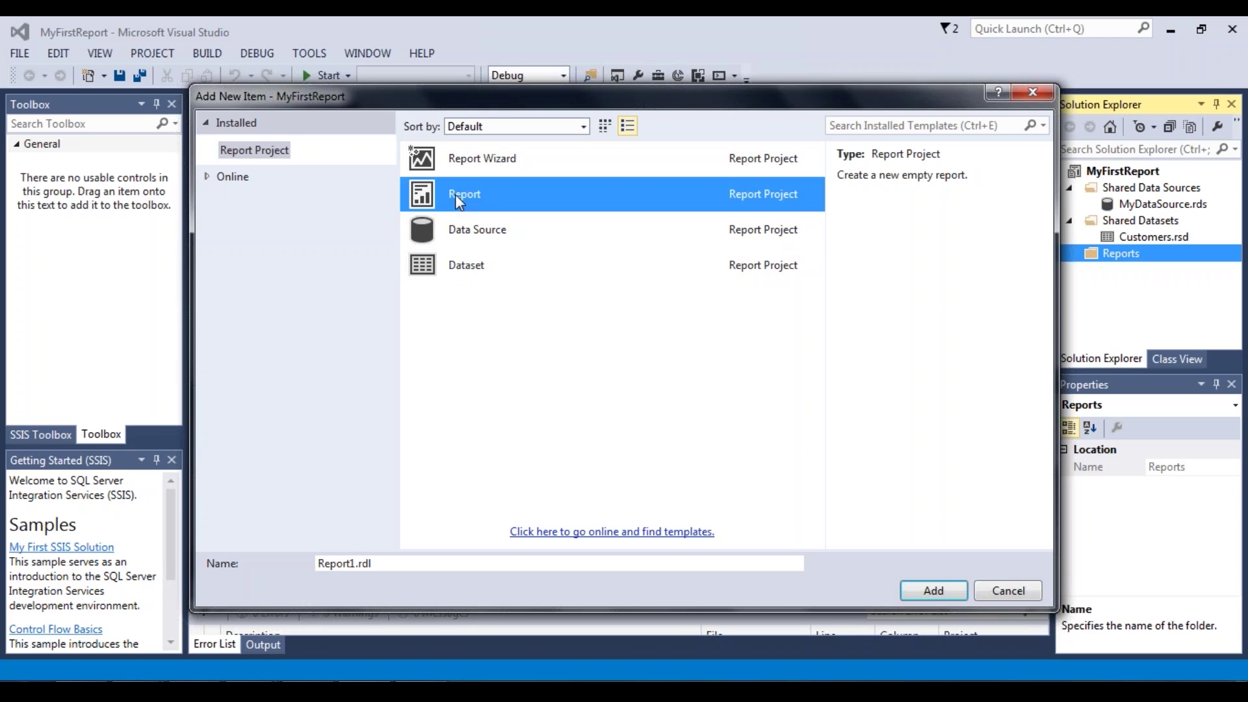
left_click(933, 591)
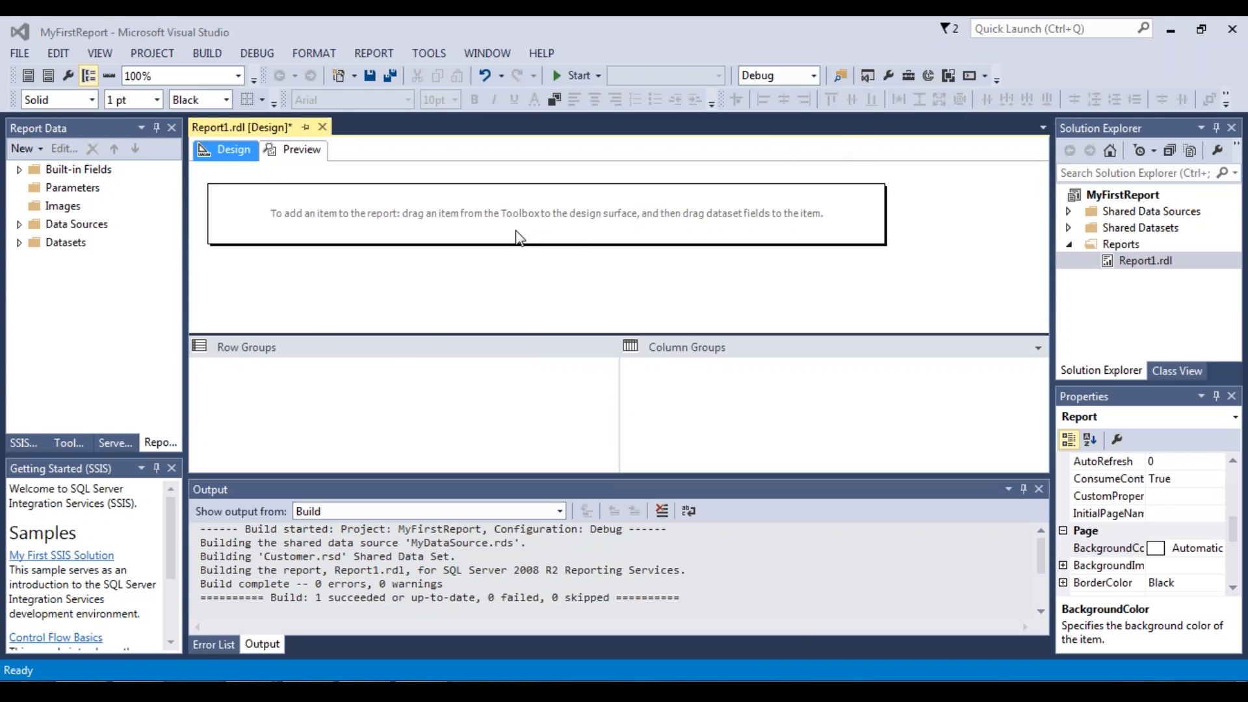
Step: Insert a table in the report body and stretch it from the body's upper-left corner across its full width
right_click(485, 221)
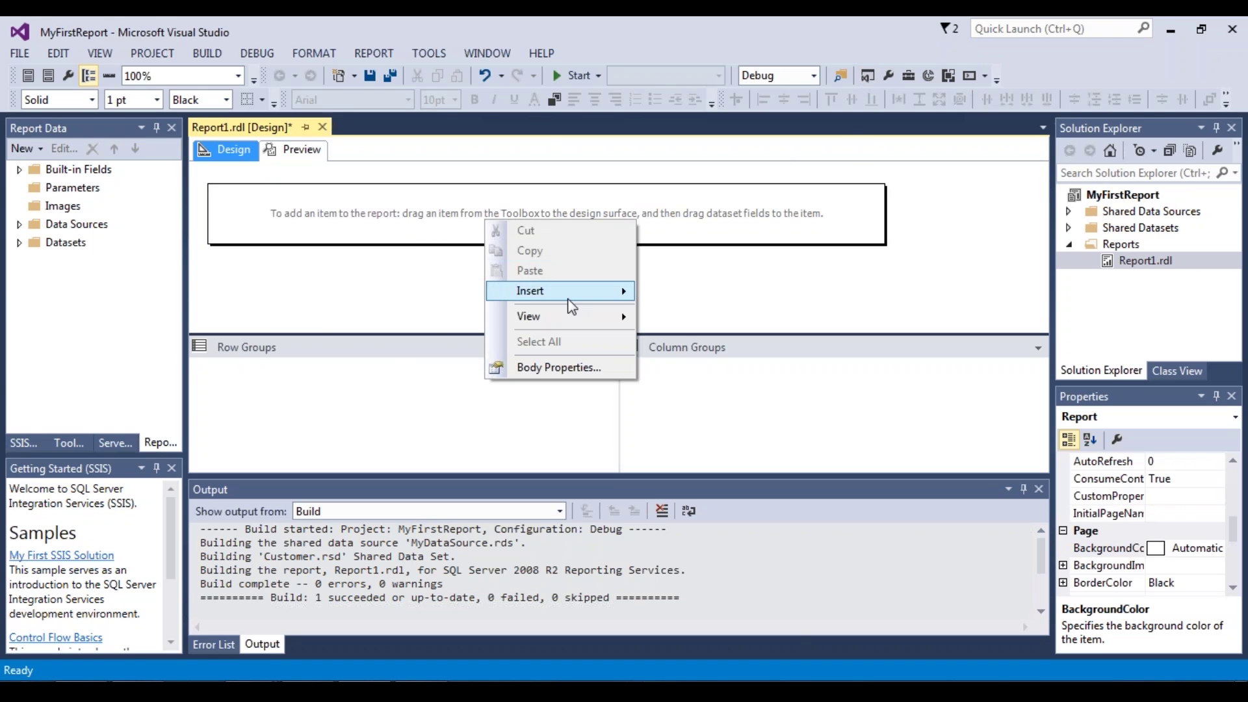
mouse_move(572, 293)
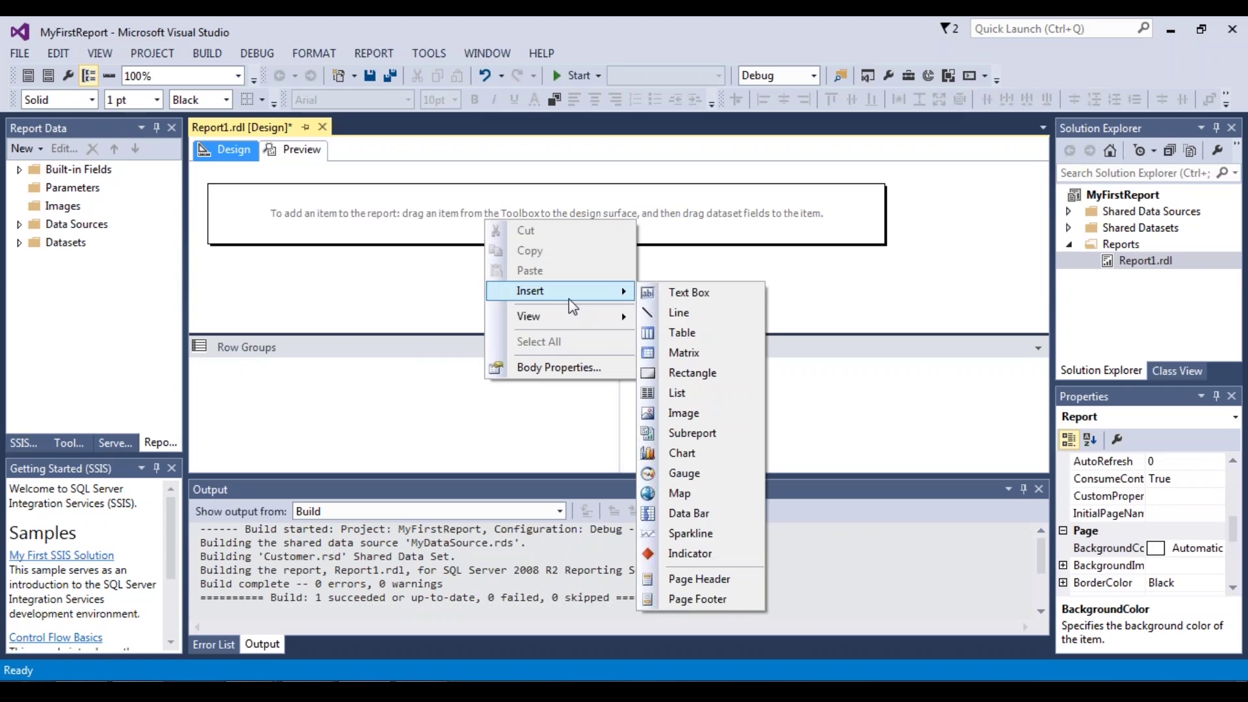
left_click(700, 335)
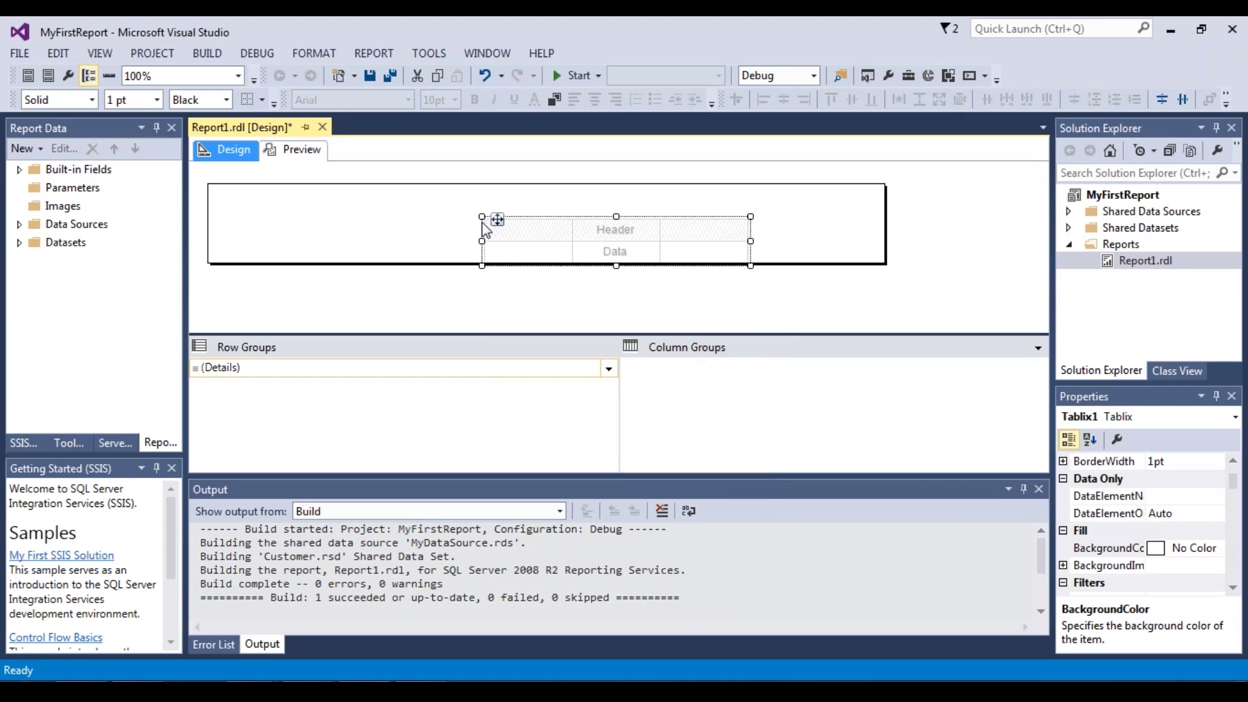
left_click_drag(482, 216, 202, 171)
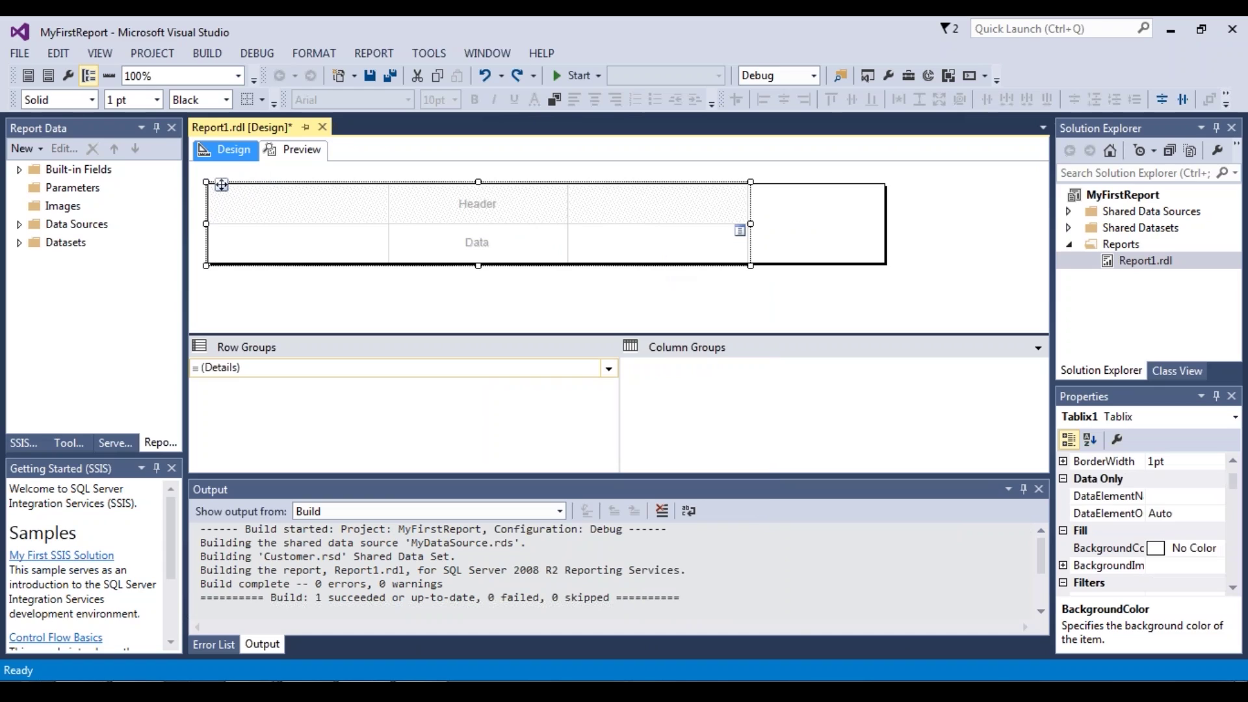
left_click_drag(752, 268, 915, 267)
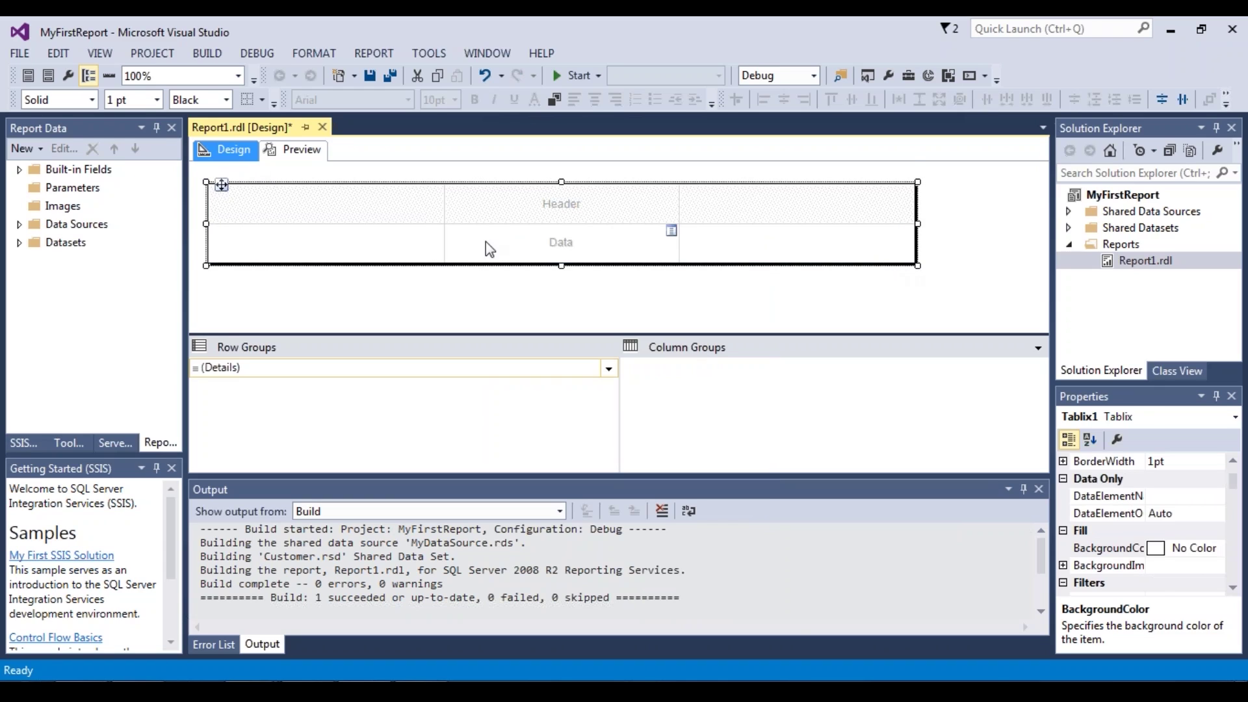
Step: Fill the table's data row with Customer_Name in the first column, Customer_ID in the second and City in the third
left_click(511, 236)
left_click(672, 233)
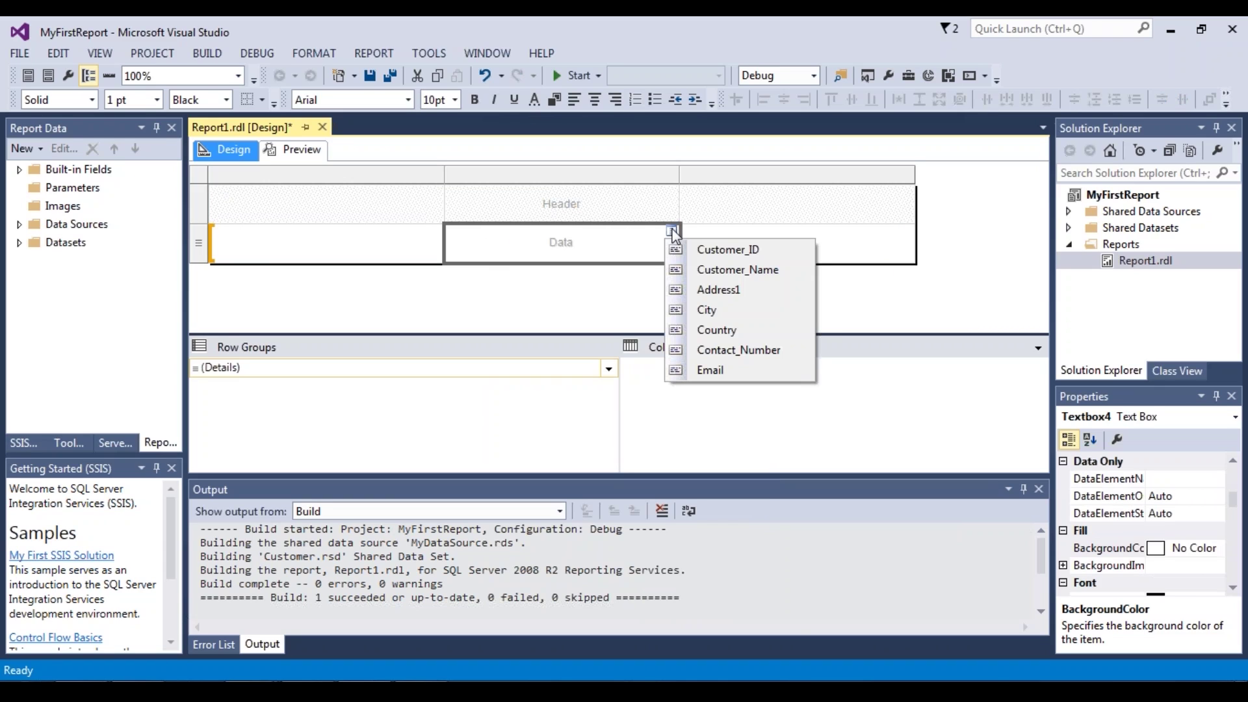
left_click(728, 250)
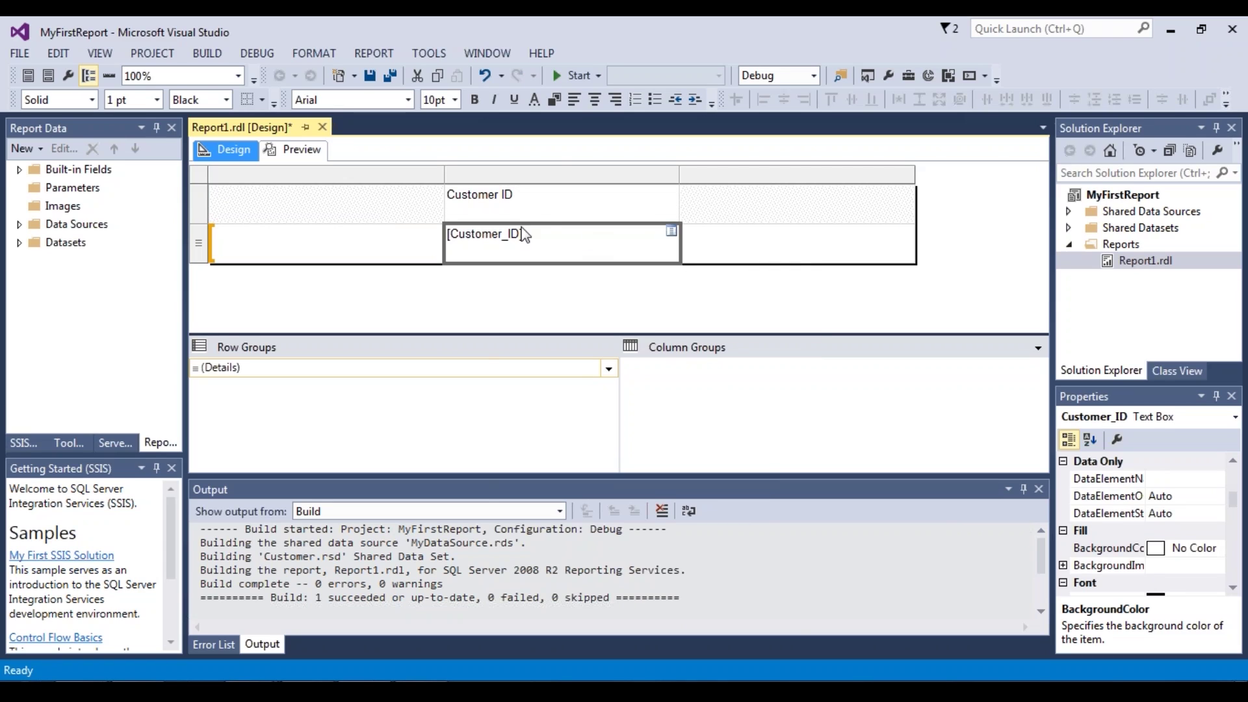
right_click(319, 229)
left_click(417, 230)
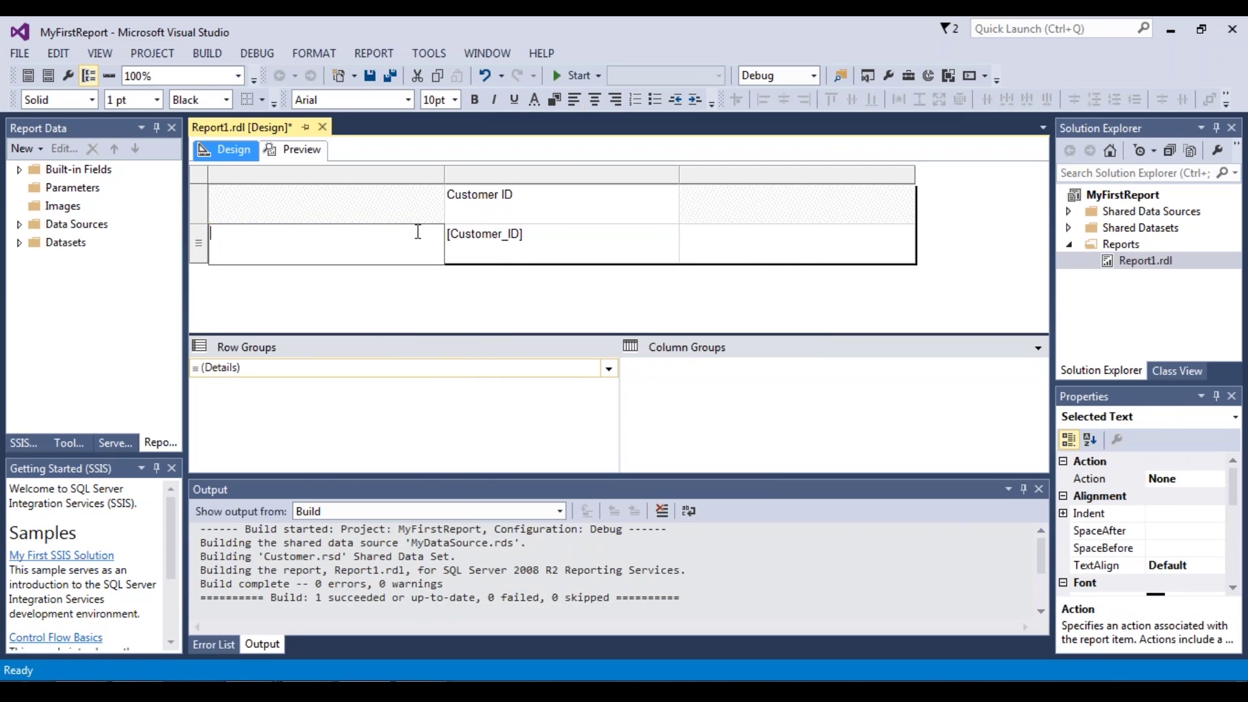
left_click(434, 234)
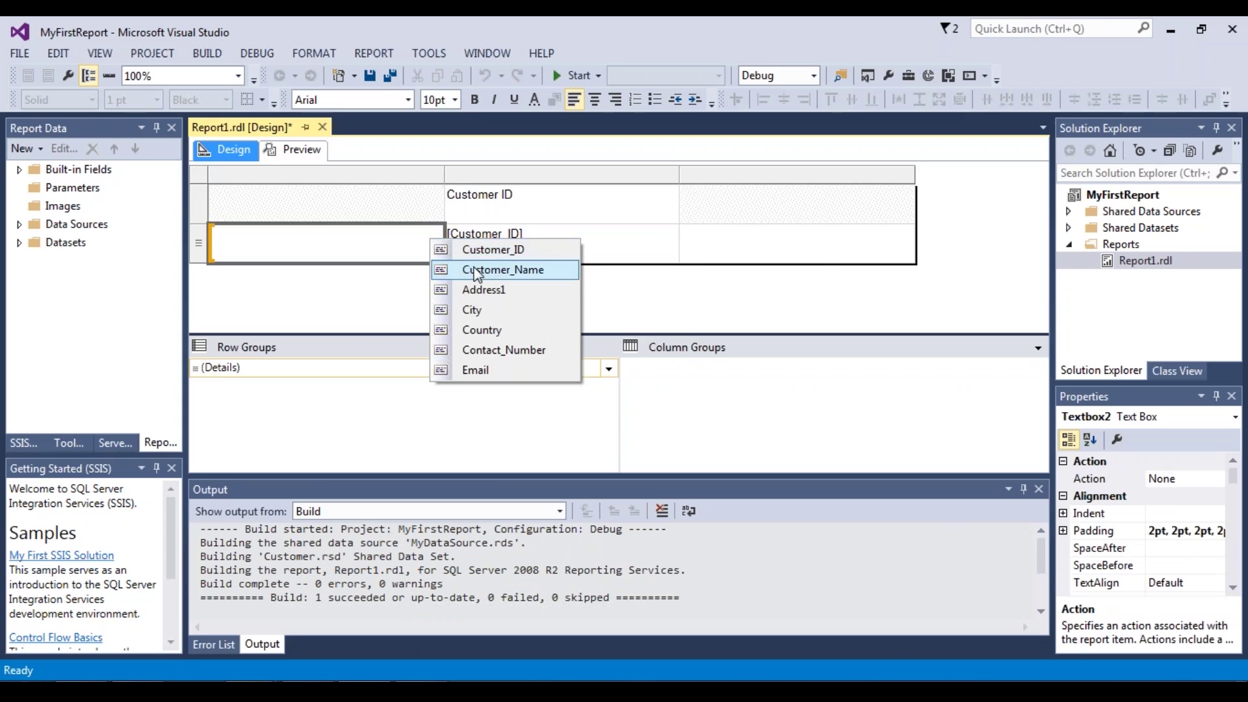
left_click(481, 271)
left_click(909, 231)
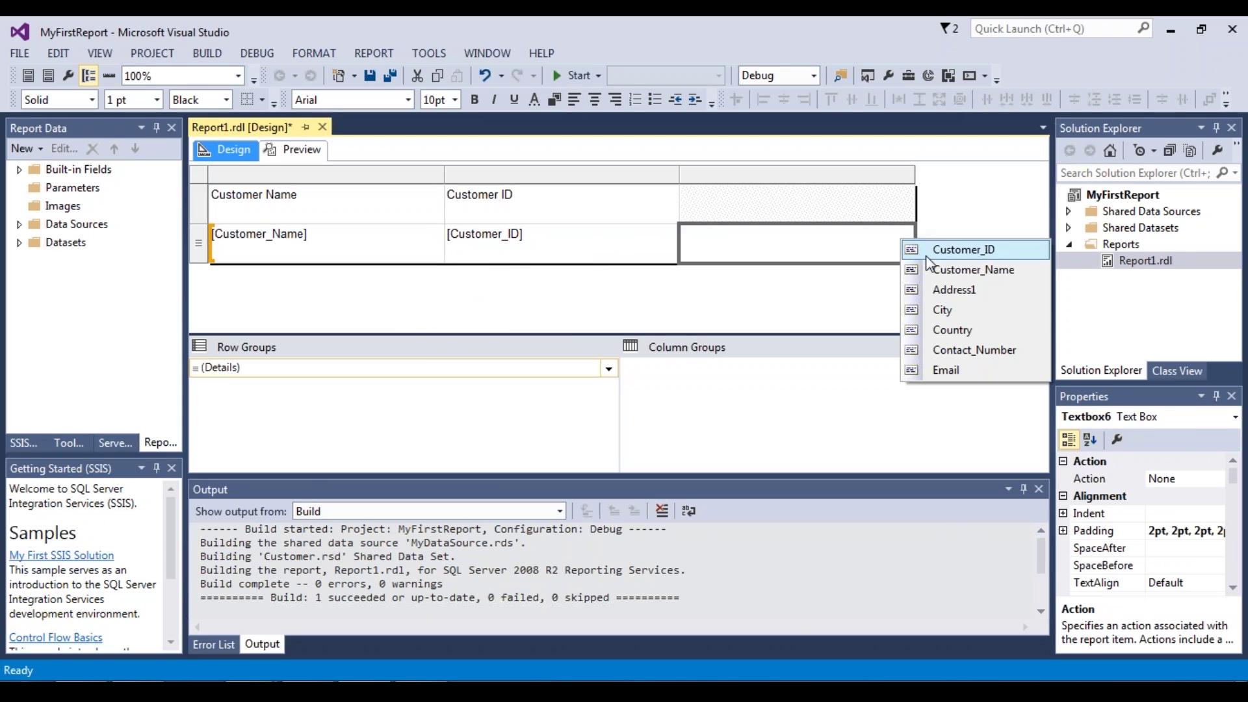
left_click(942, 309)
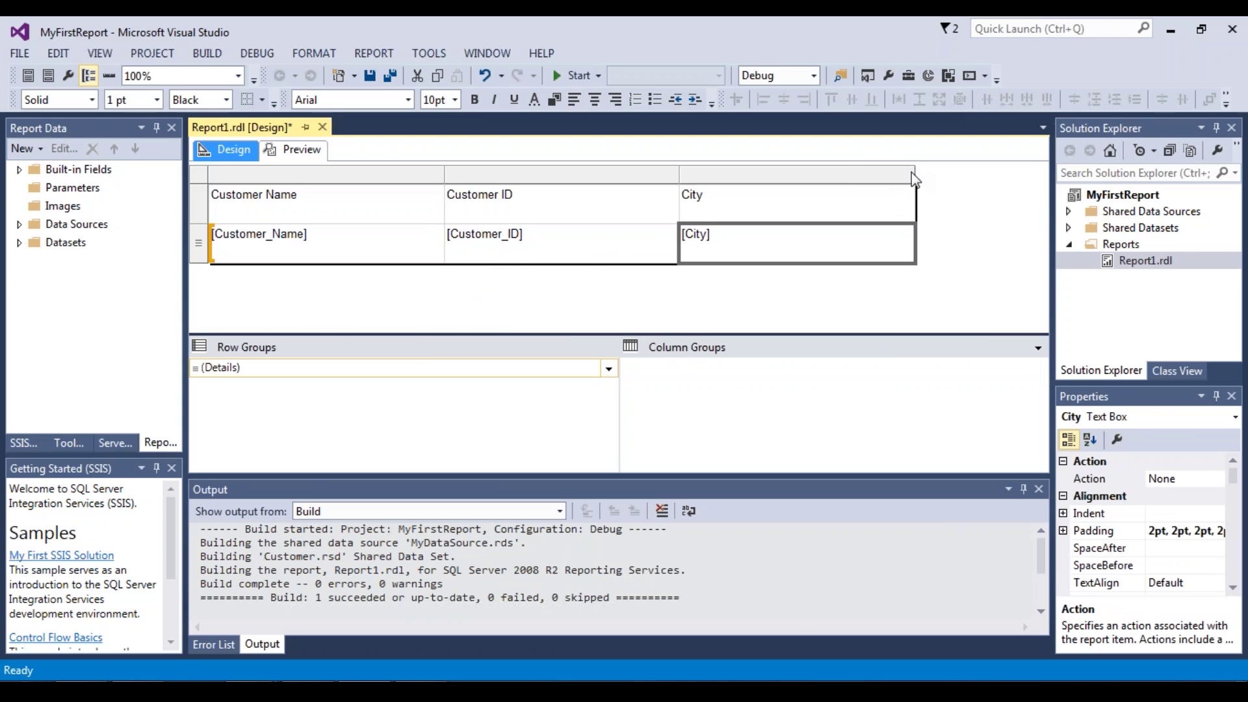
Step: Insert a column to the right of City in the table and fill its data cell with the Country field
right_click(910, 177)
mouse_move(994, 188)
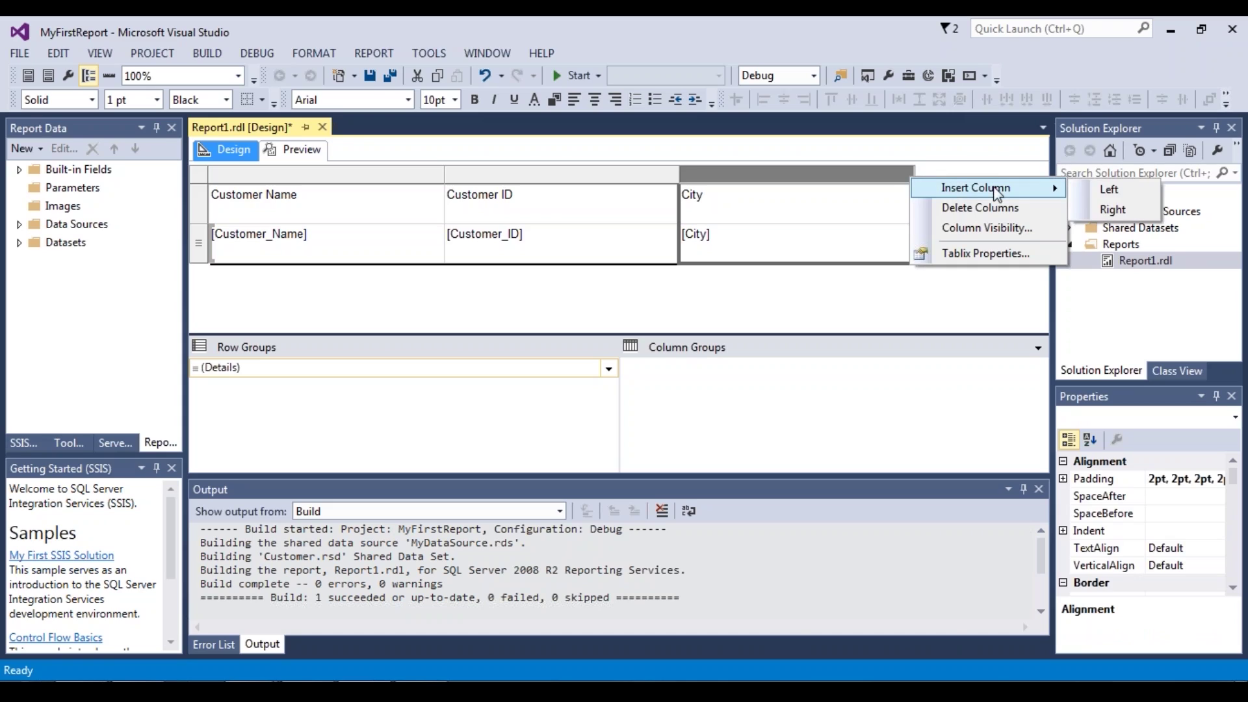
left_click(1113, 210)
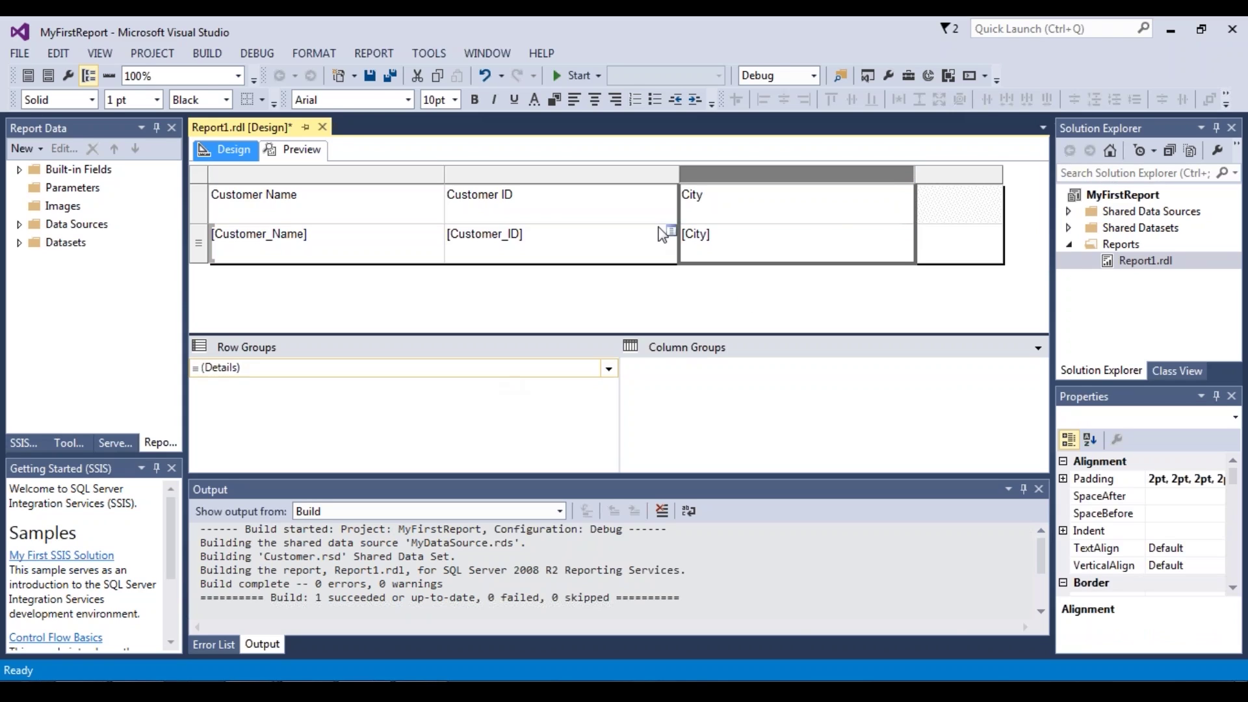
left_click(995, 230)
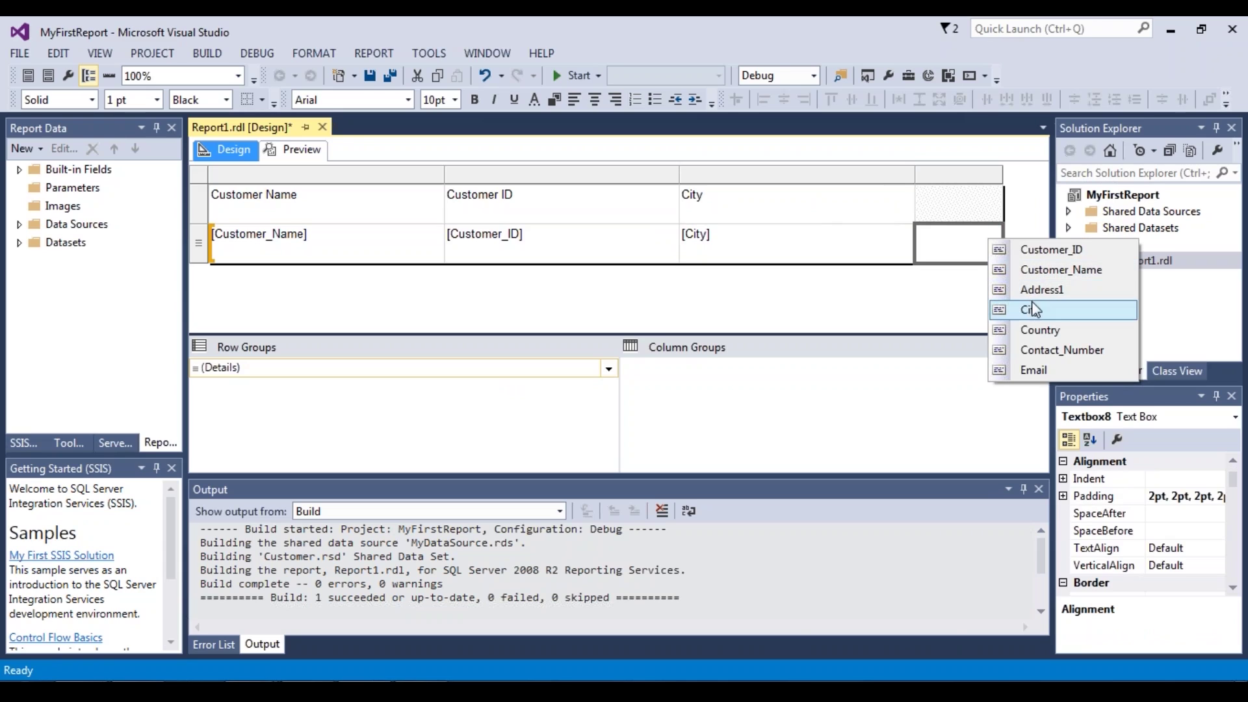
left_click(1040, 331)
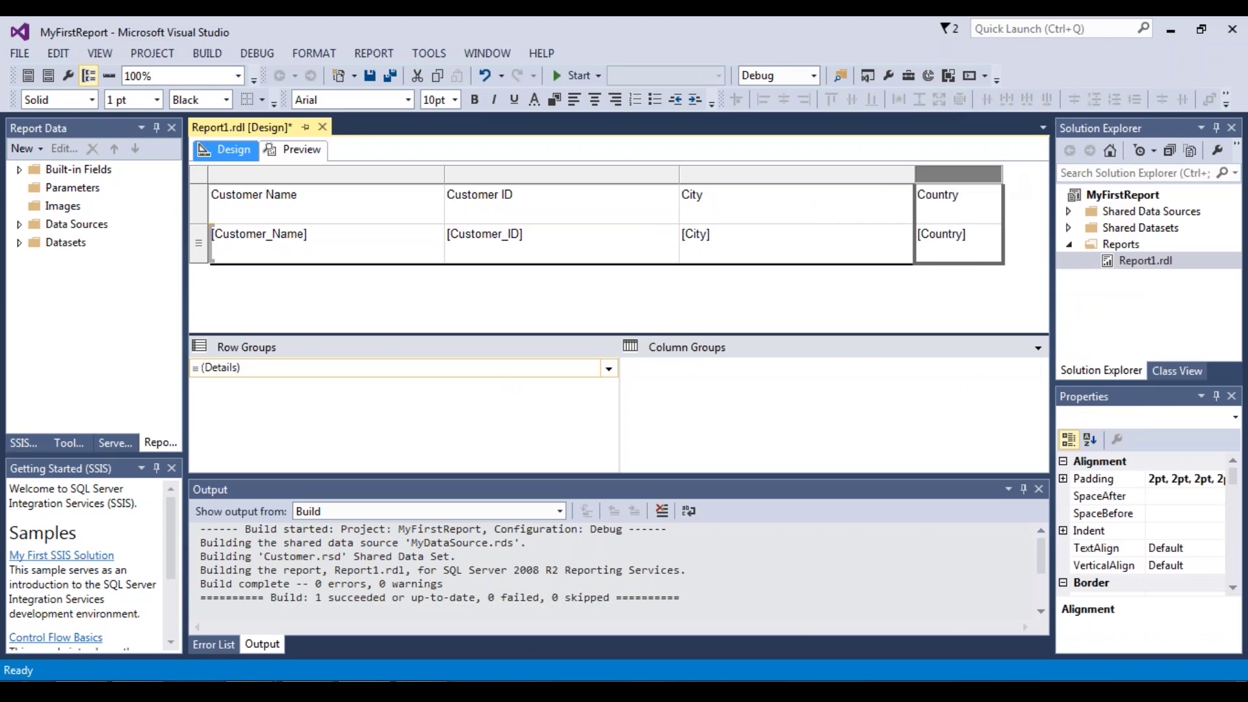
Step: Widen the Country column, narrow the City column, and preview the report's customer rows
left_click_drag(839, 328, 910, 328)
left_click_drag(877, 179, 817, 182)
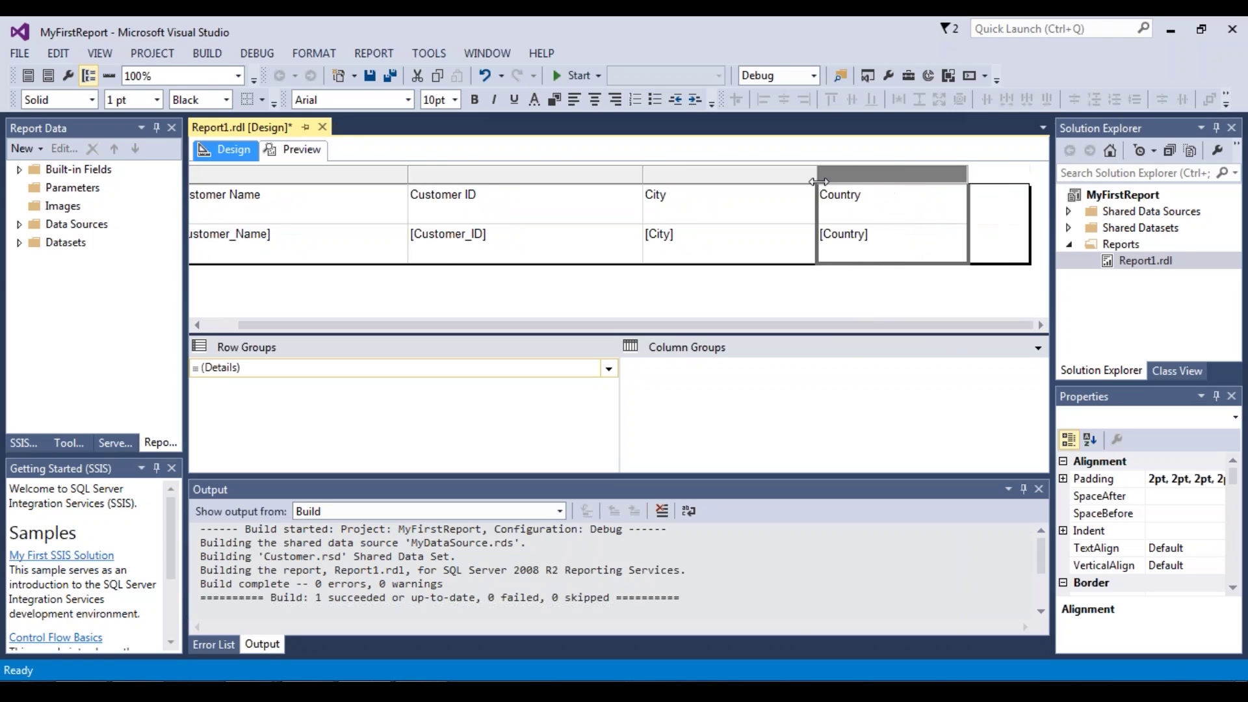
left_click(291, 154)
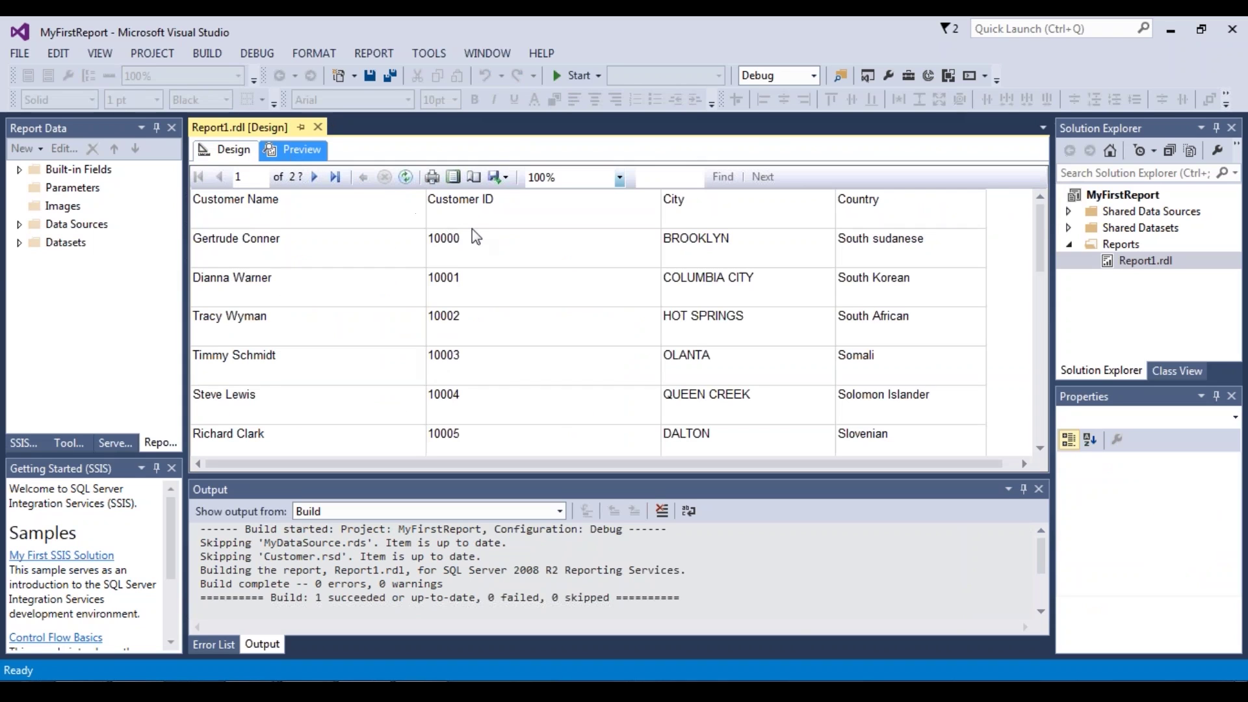
scroll(484, 254, "down", 10)
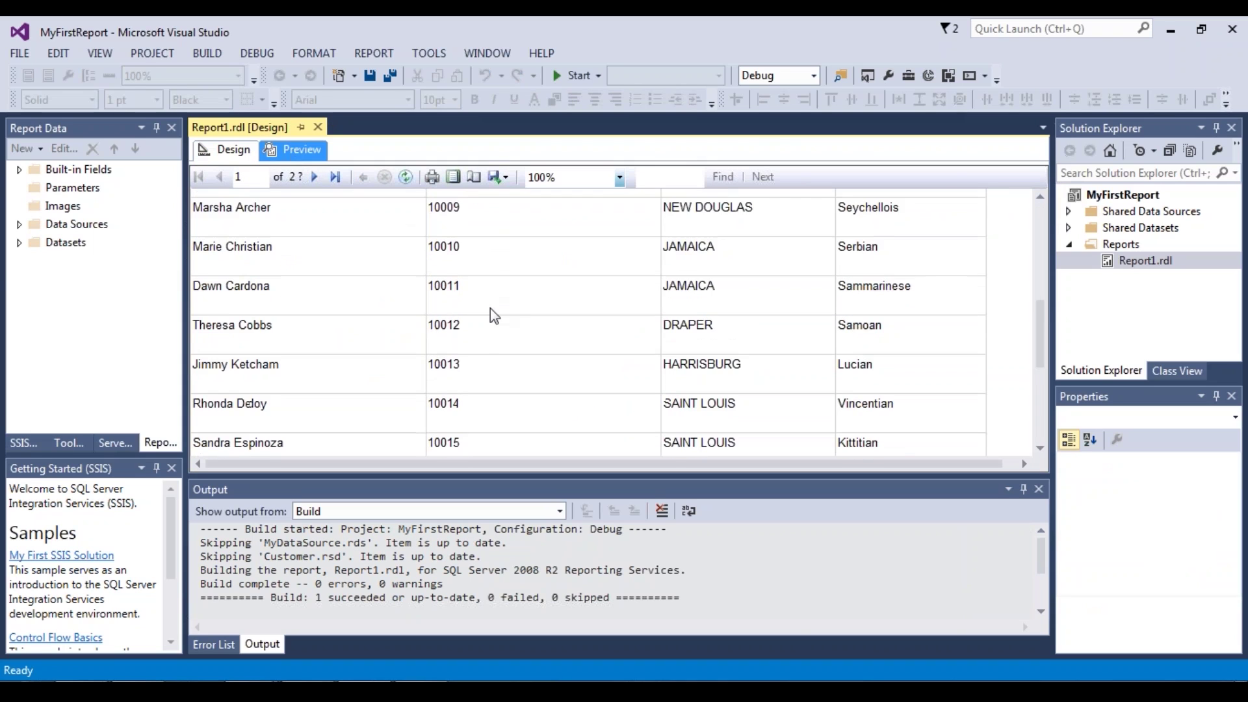
scroll(493, 314, "up", 7)
scroll(493, 316, "up", 2)
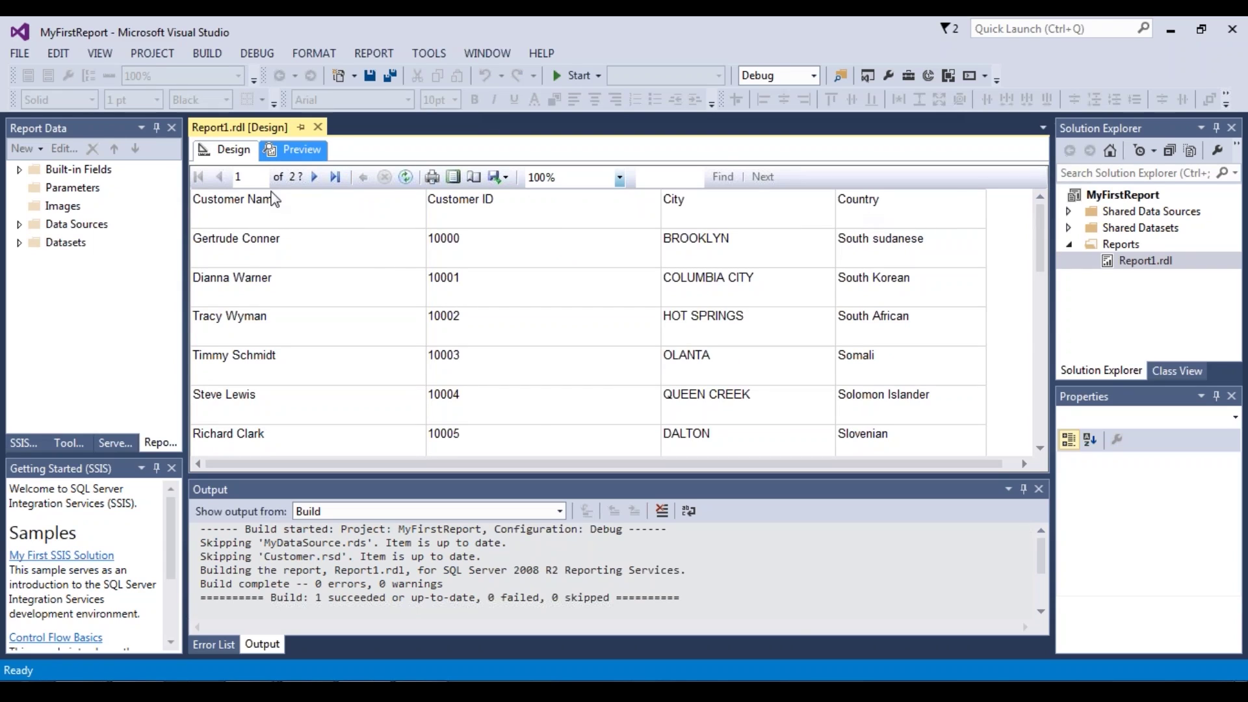
Step: Format the table's four header cells as bold red text in the report design and preview the report
left_click(224, 149)
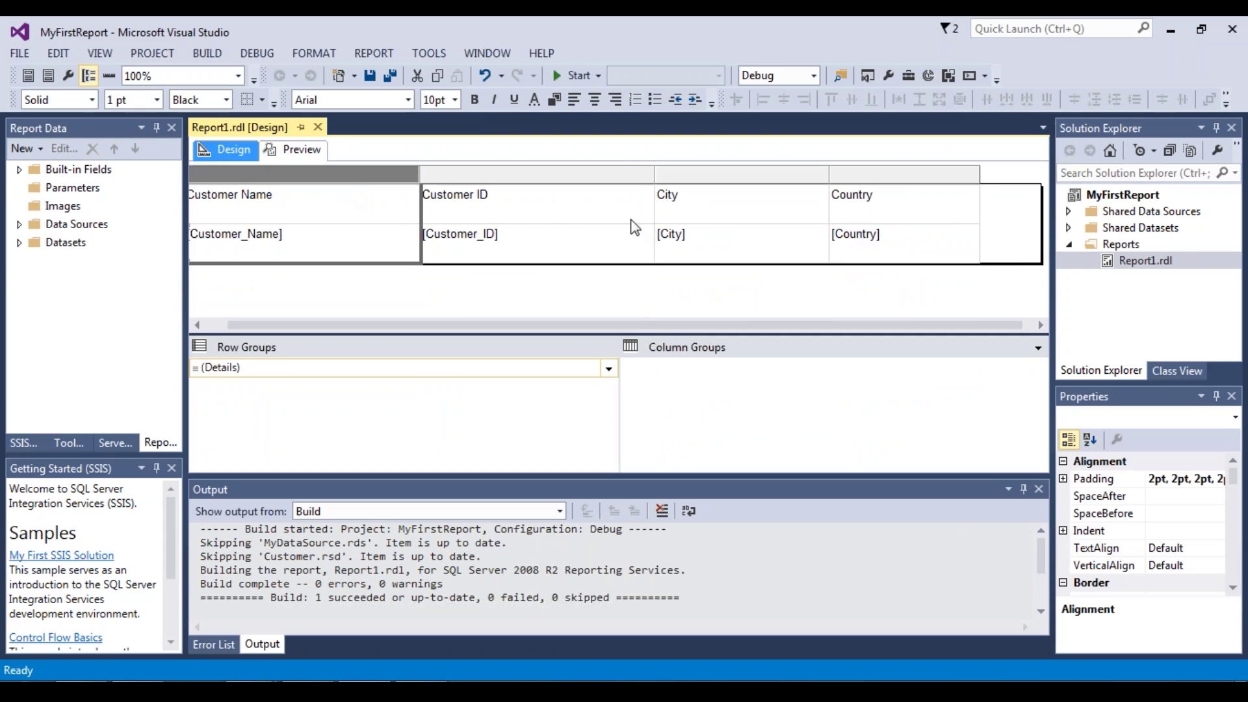
left_click(520, 212)
left_click_drag(351, 213, 861, 203)
left_click(474, 100)
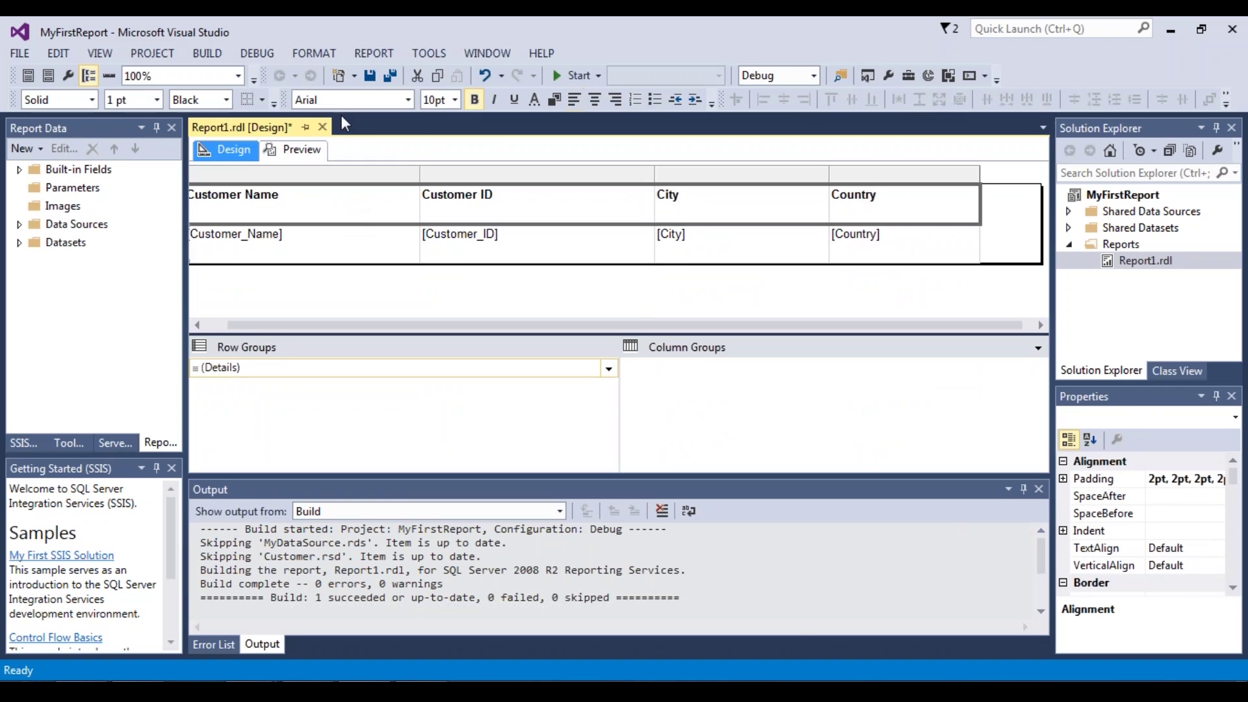
left_click(535, 99)
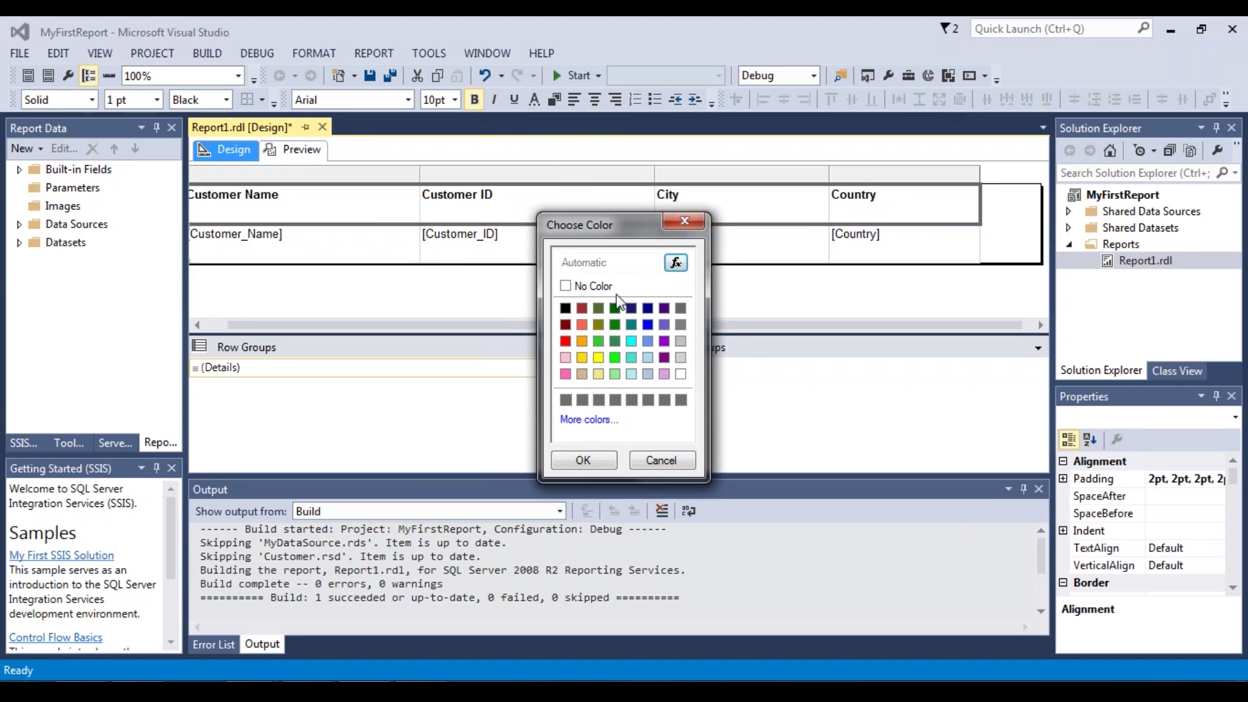
left_click(566, 340)
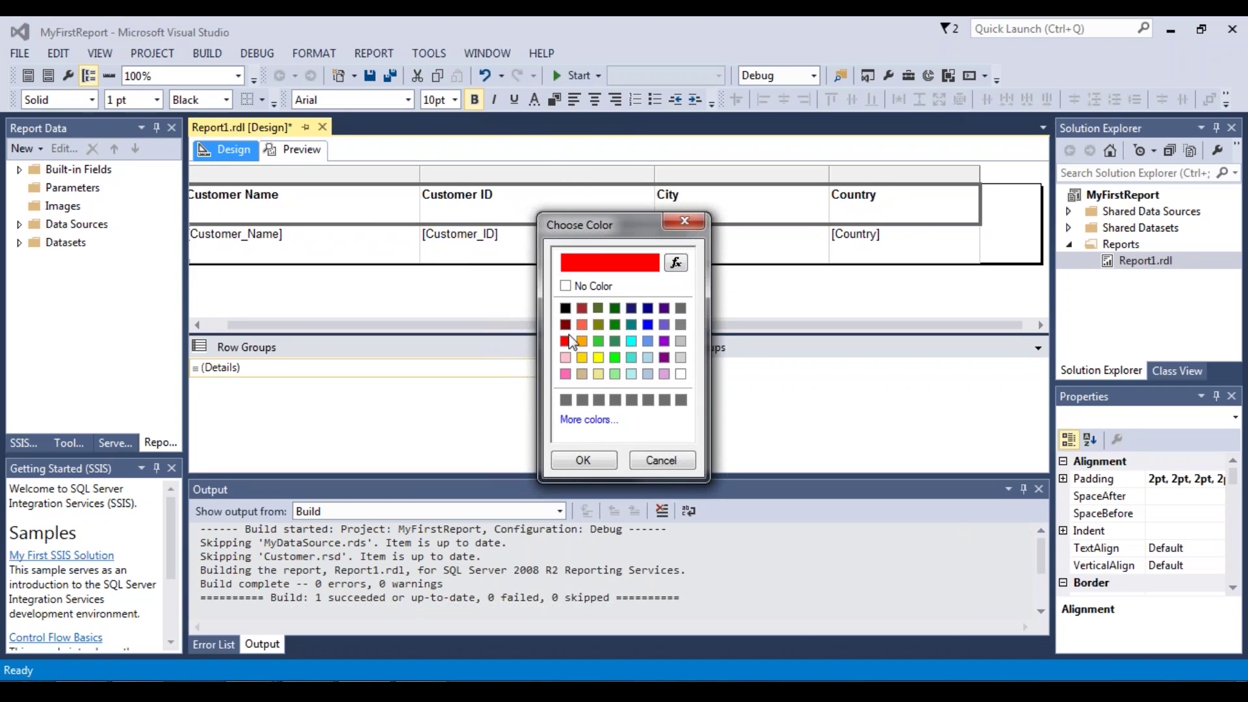
left_click(604, 459)
left_click(659, 293)
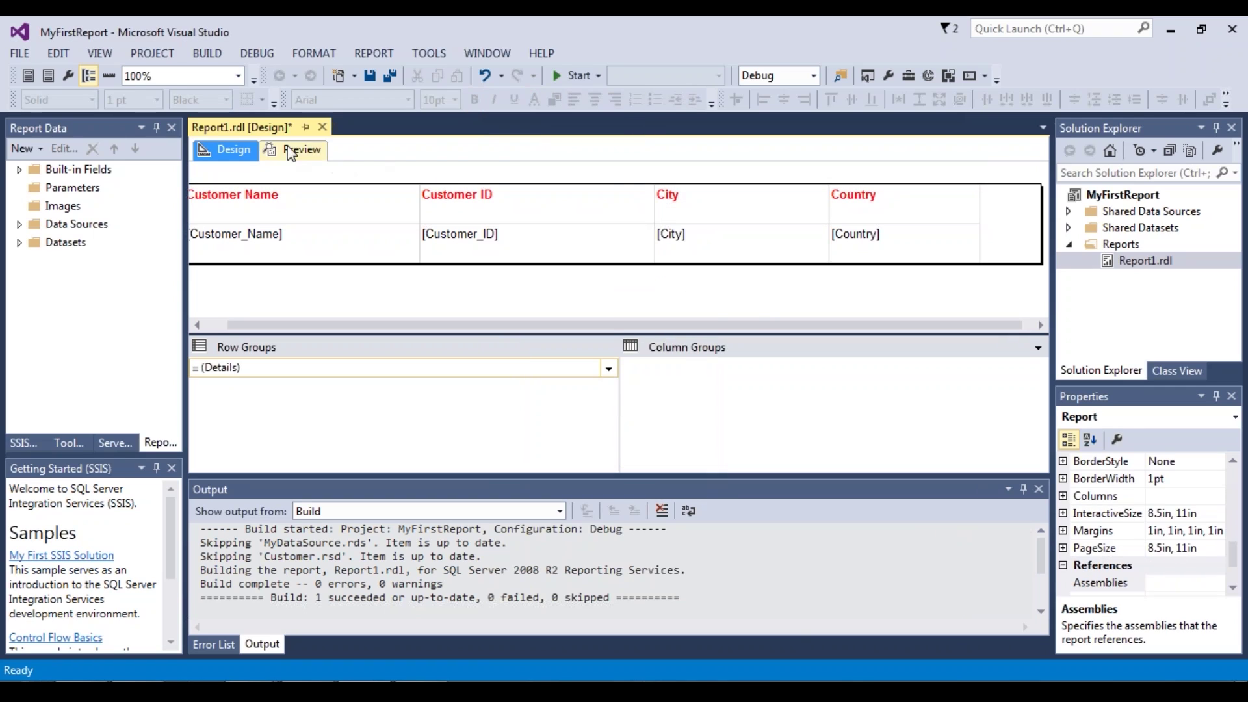
left_click(291, 151)
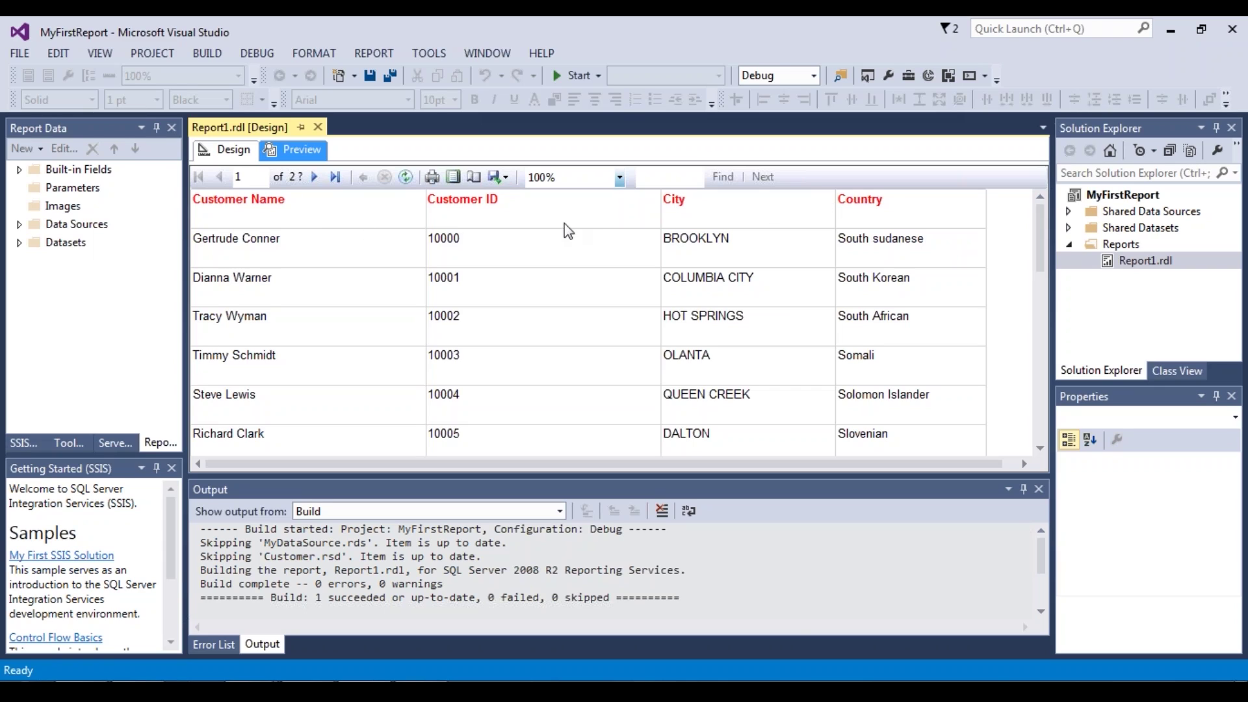
Step: Centre the text of all four header cells in the report design
left_click(222, 160)
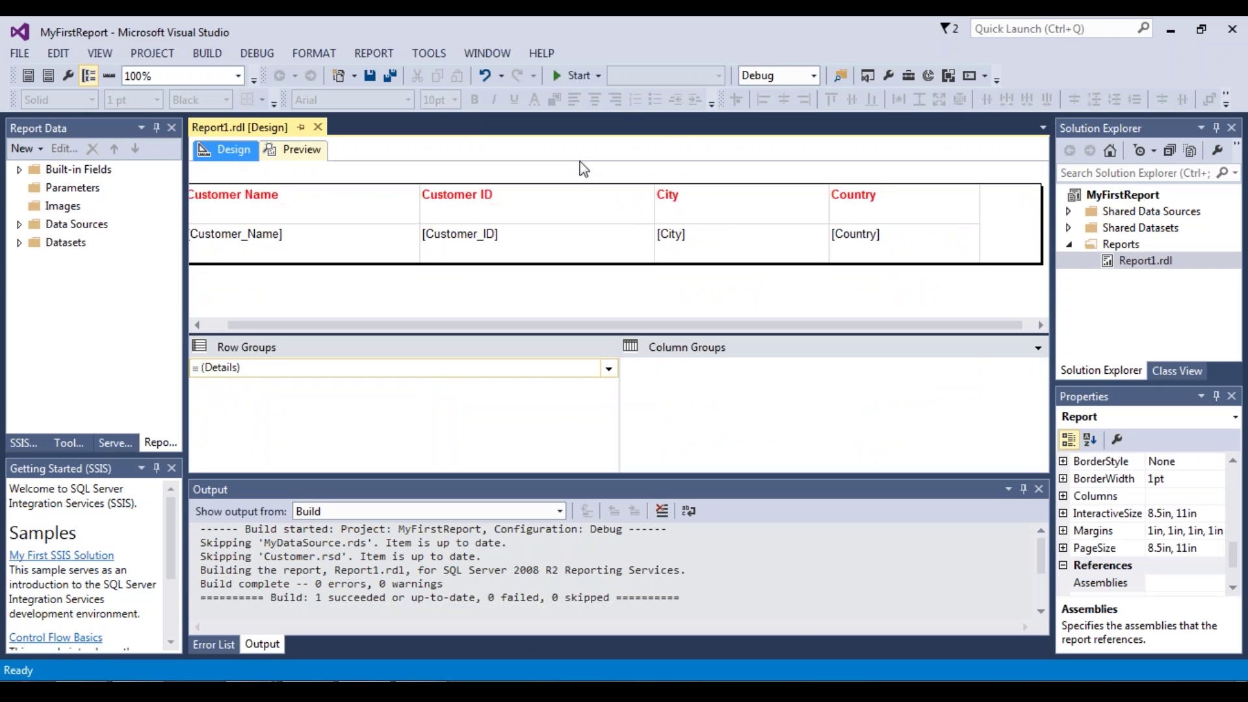
left_click(347, 209)
left_click(923, 195, "shift")
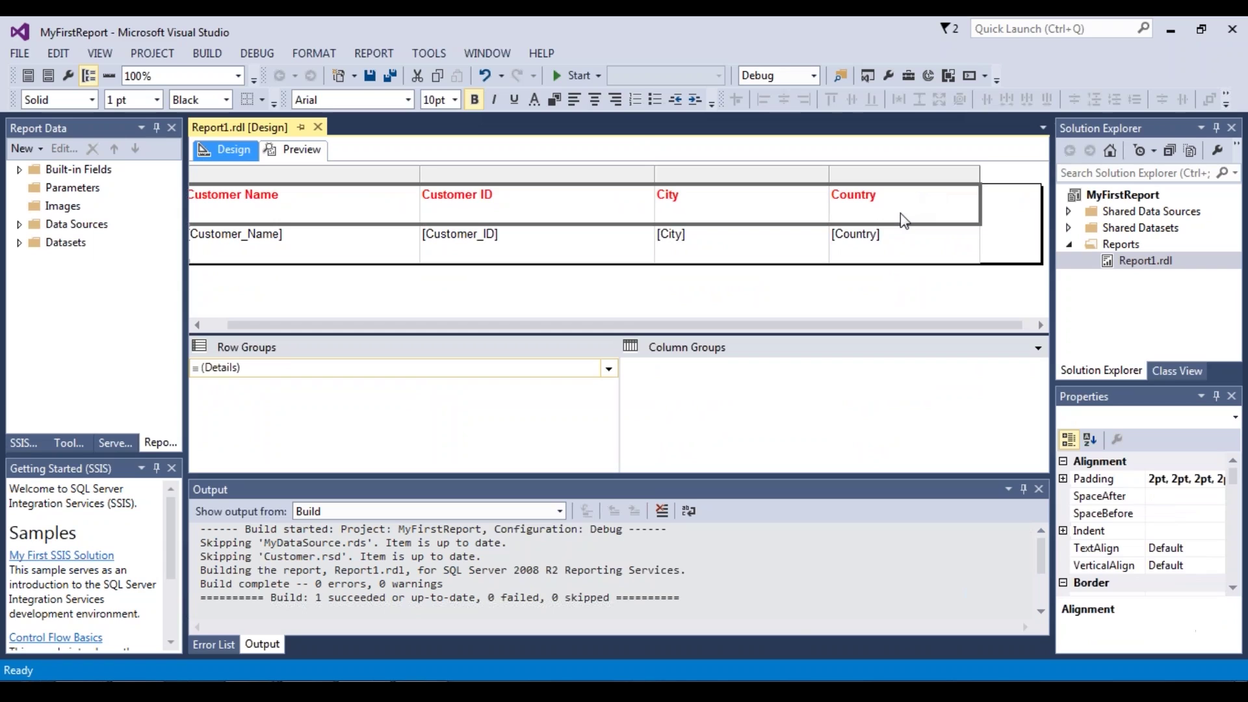
left_click(594, 100)
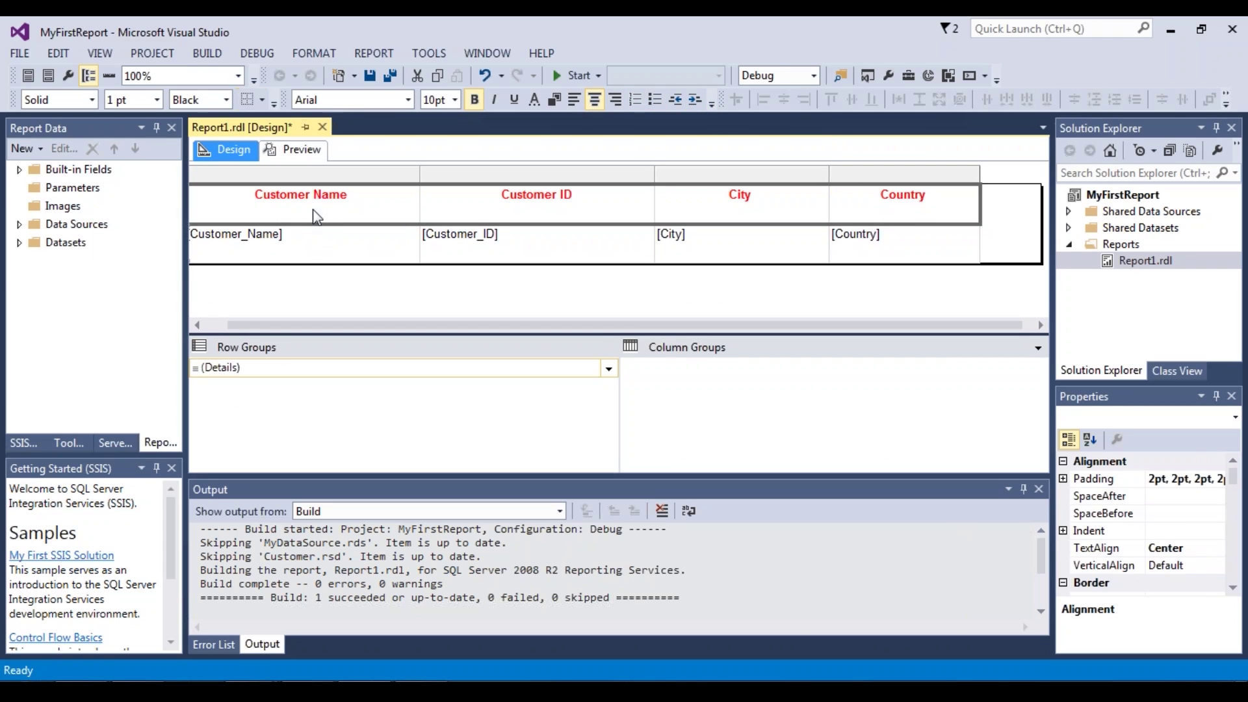
Step: Add solid black 1 pt borders around all header and data cells of the table and preview the report
left_click(292, 206)
left_click(951, 262)
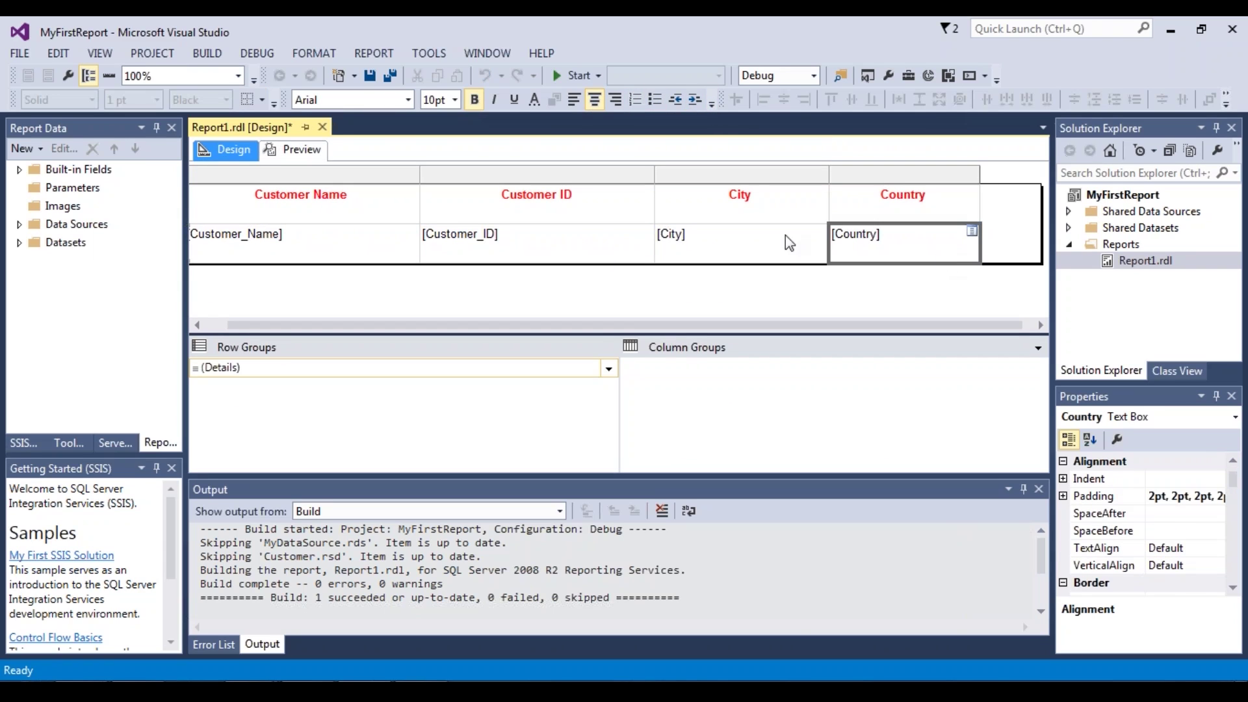
left_click(321, 209, "shift")
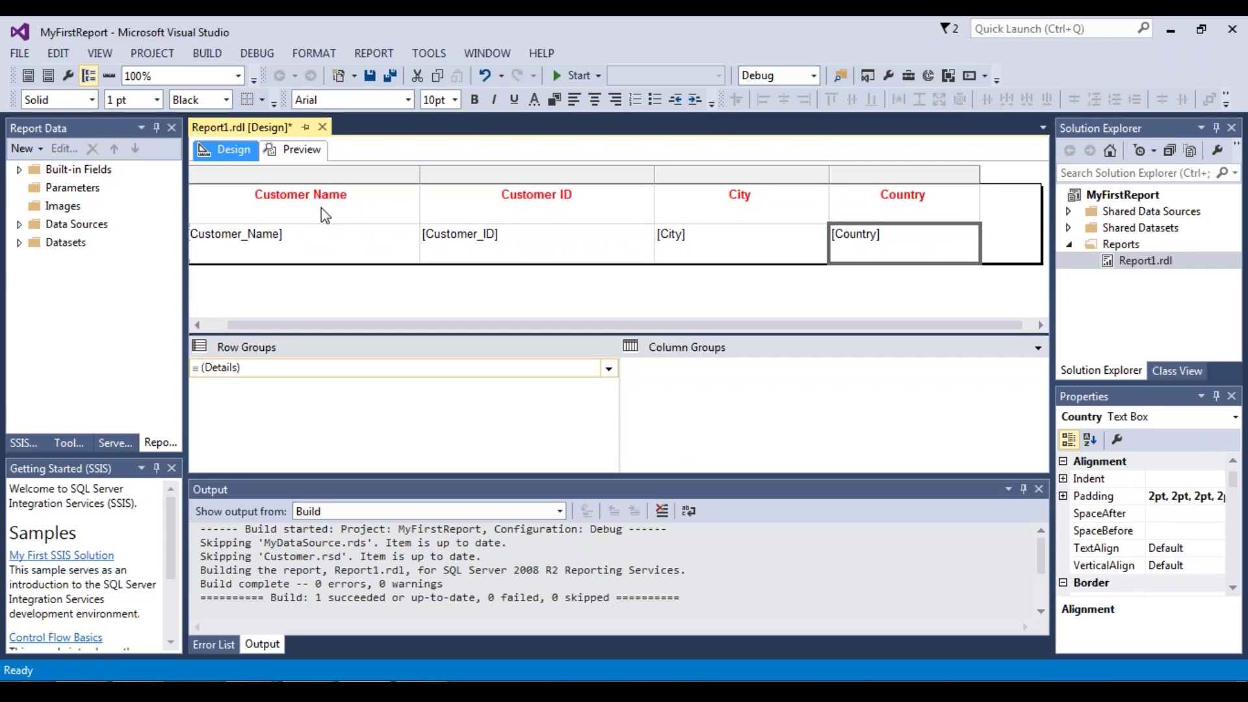
left_click(262, 101)
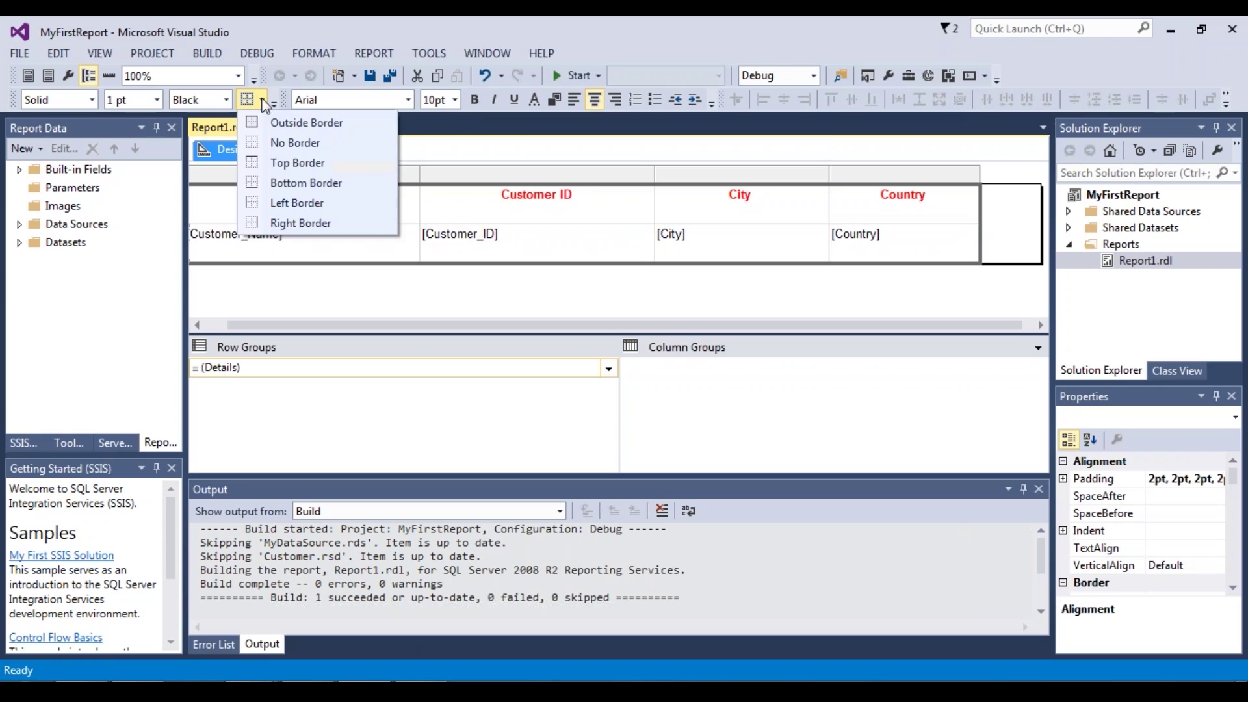
left_click(290, 187)
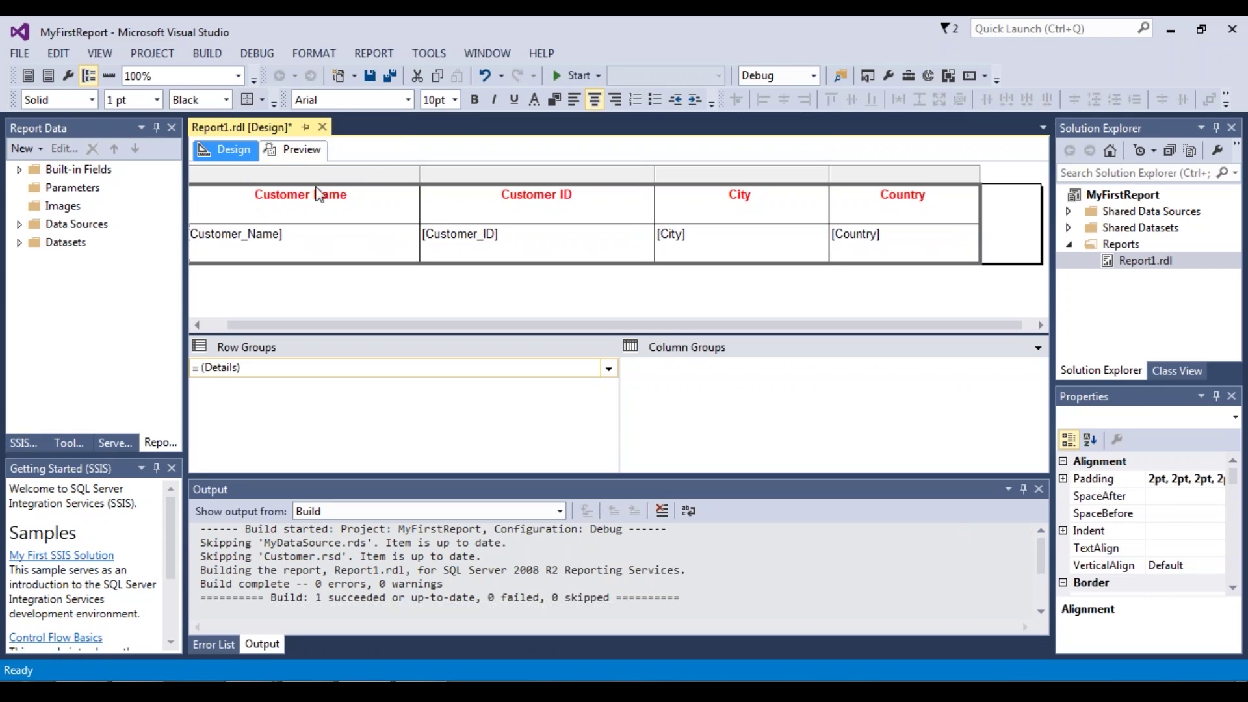
left_click(319, 195)
left_click(298, 151)
scroll(789, 304, "down", 1)
scroll(785, 302, "down", 6)
scroll(785, 302, "up", 3)
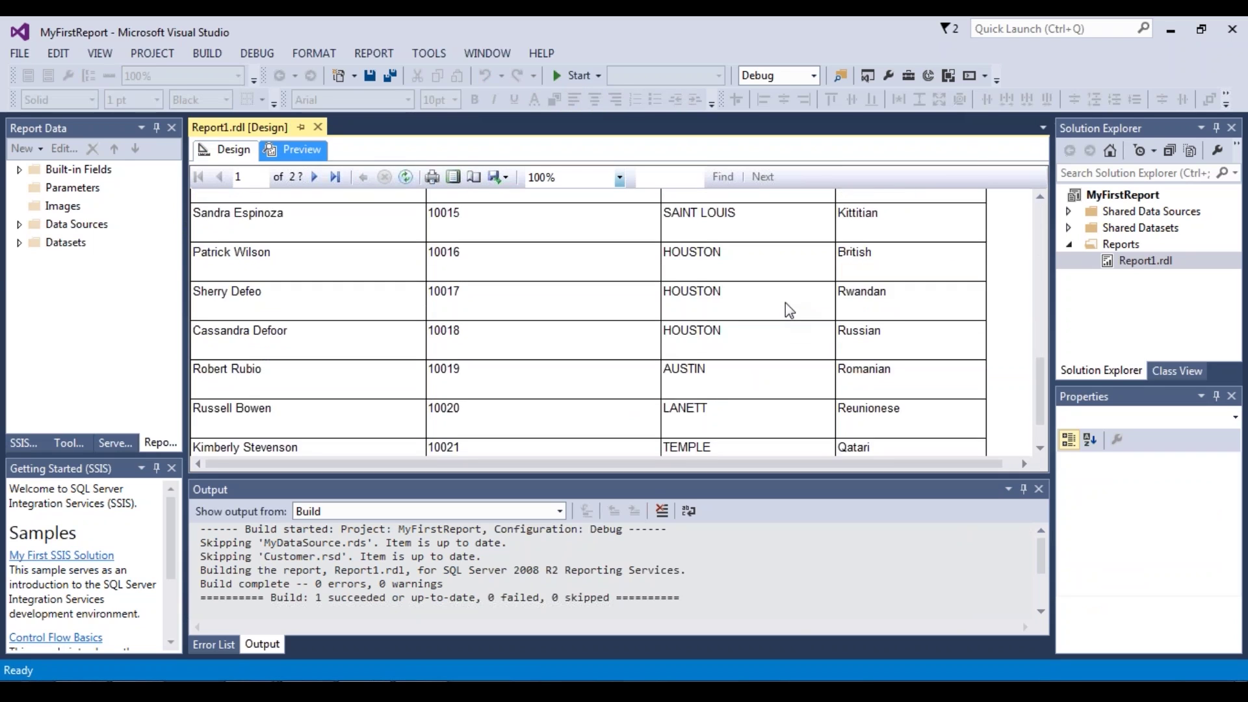
scroll(785, 302, "up", 4)
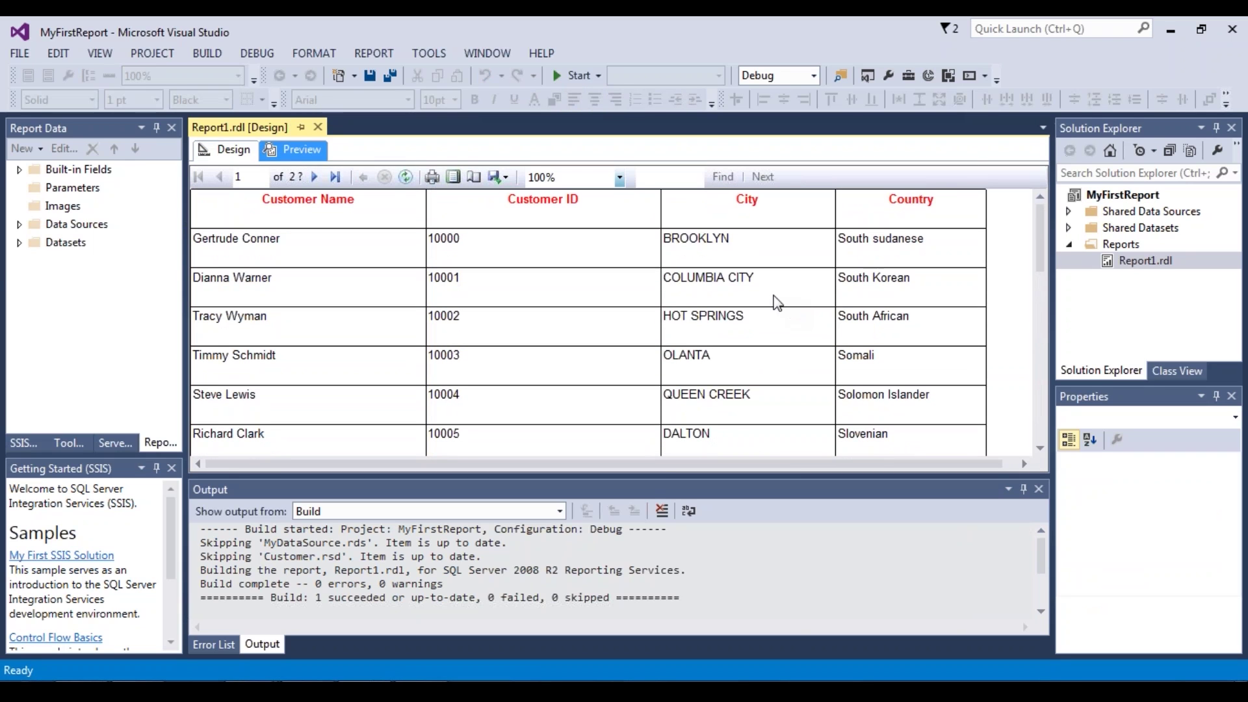
Step: Choose a 2¼ pt border width with all header and data cells of the table selected, and preview the report
left_click(228, 151)
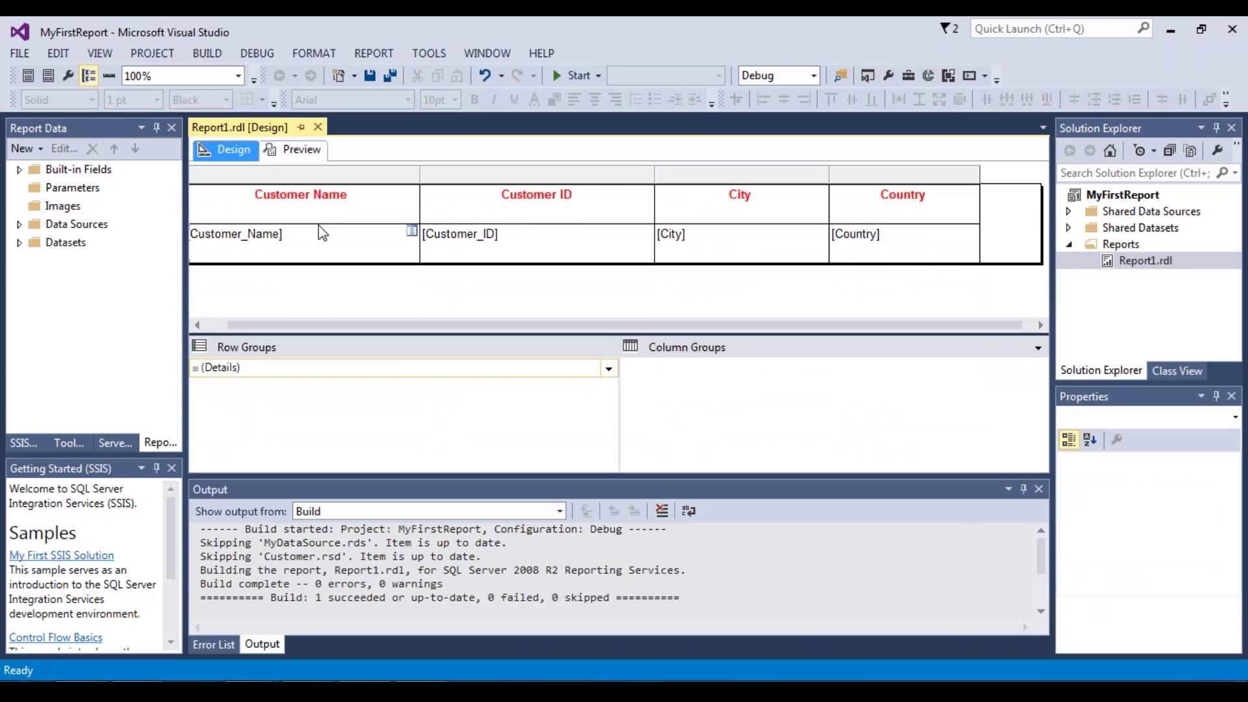
double_click(855, 234)
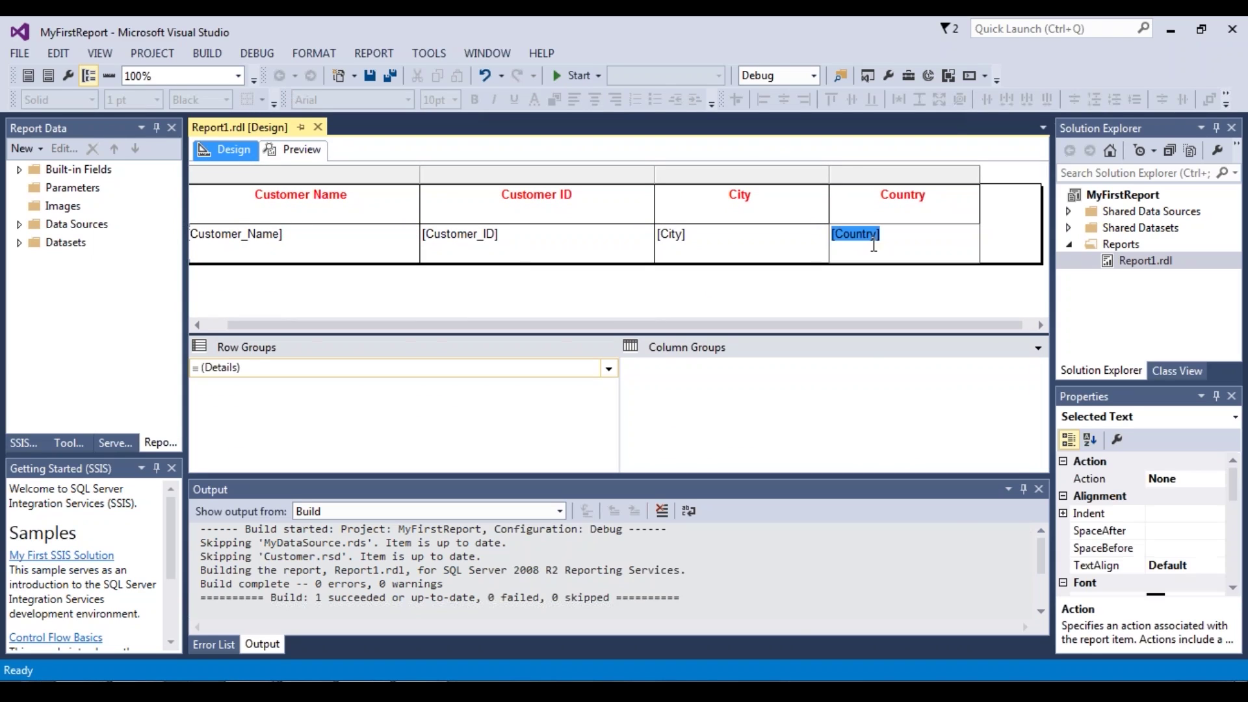
left_click(275, 204)
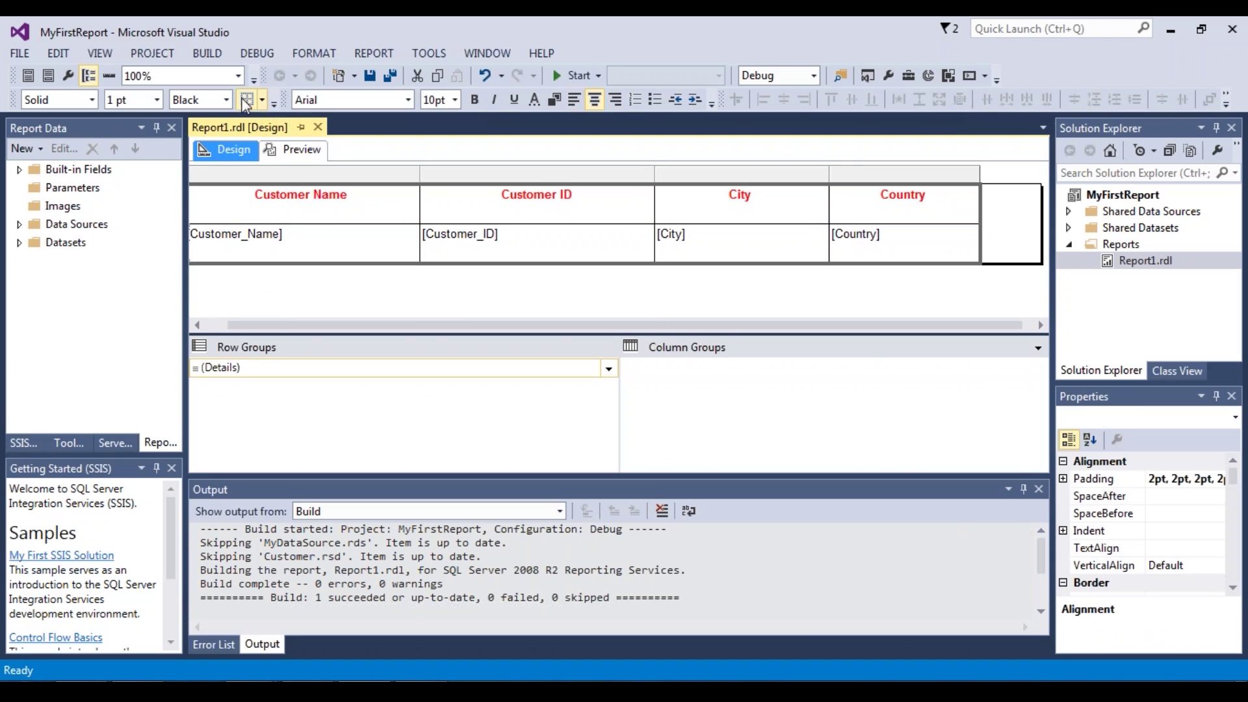
left_click(157, 101)
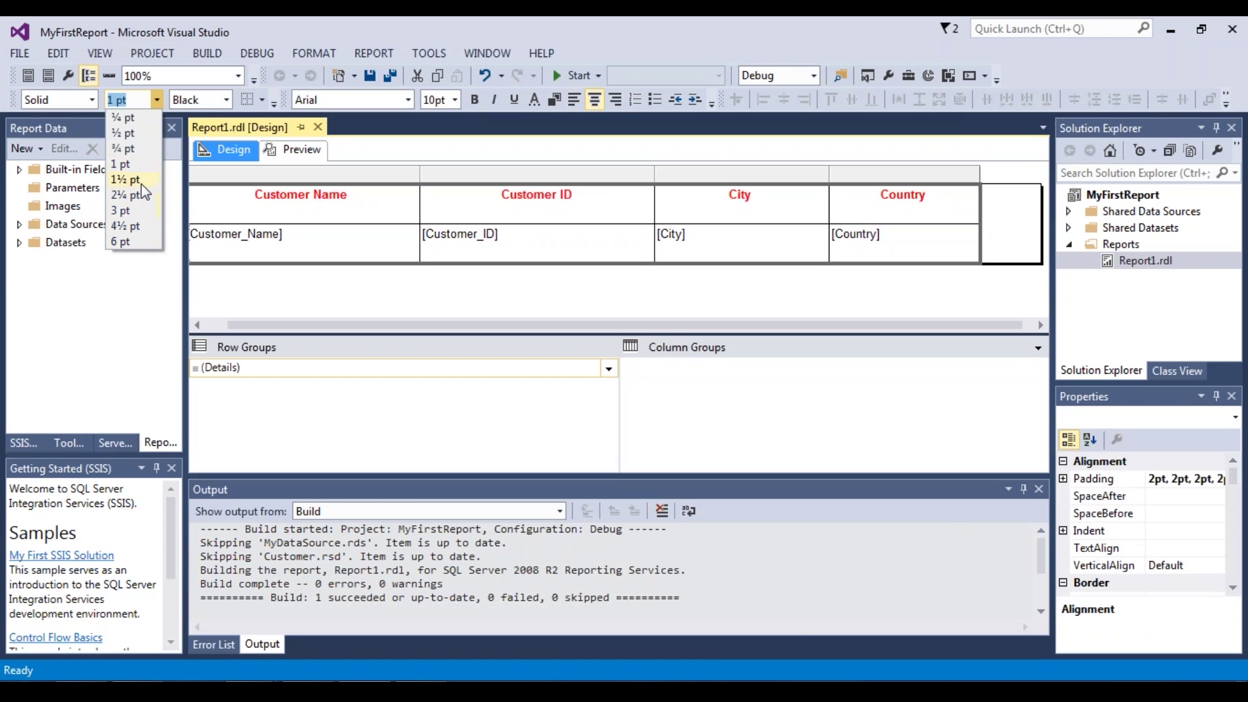
left_click(110, 100)
double_click(111, 100)
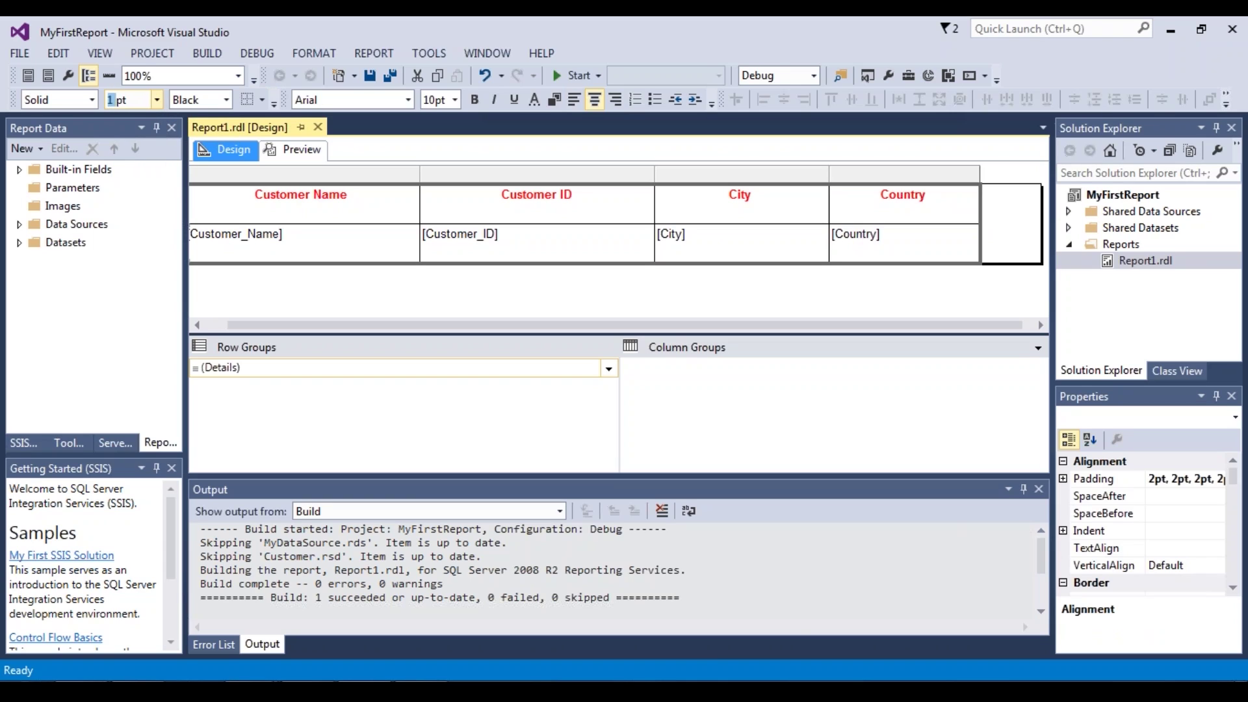
type("10")
key("Return")
left_click(157, 100)
left_click(146, 195)
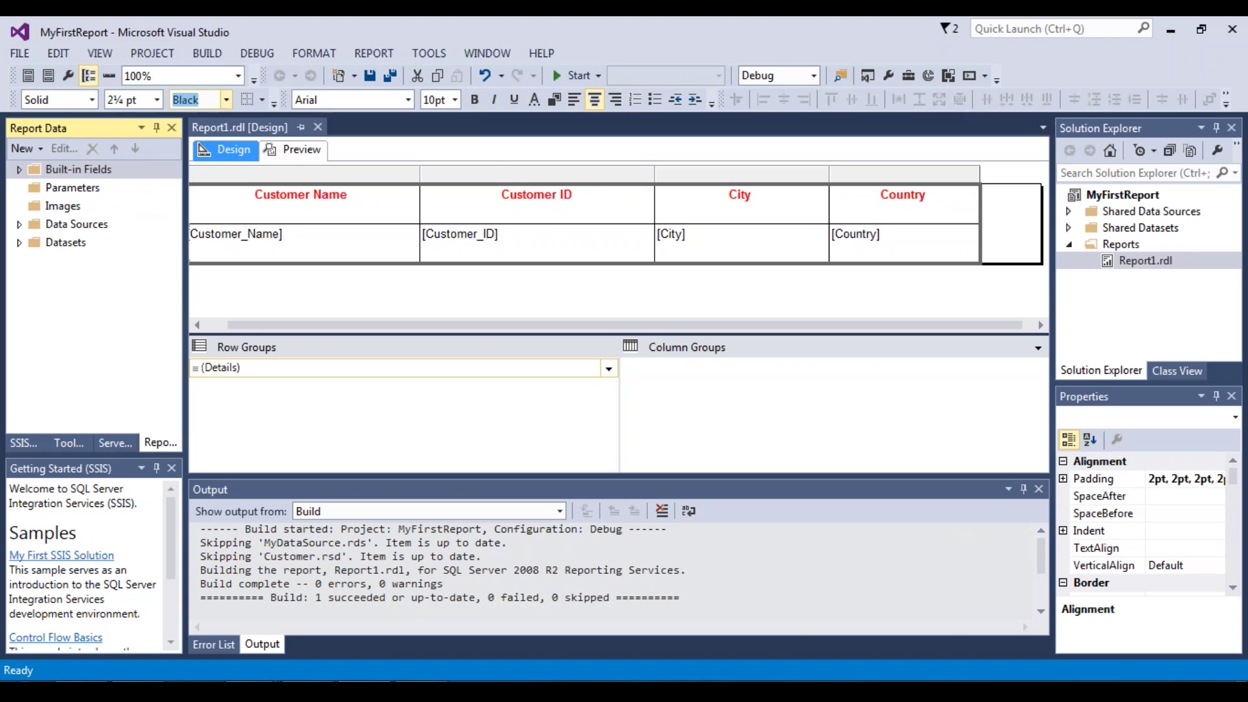
left_click(298, 152)
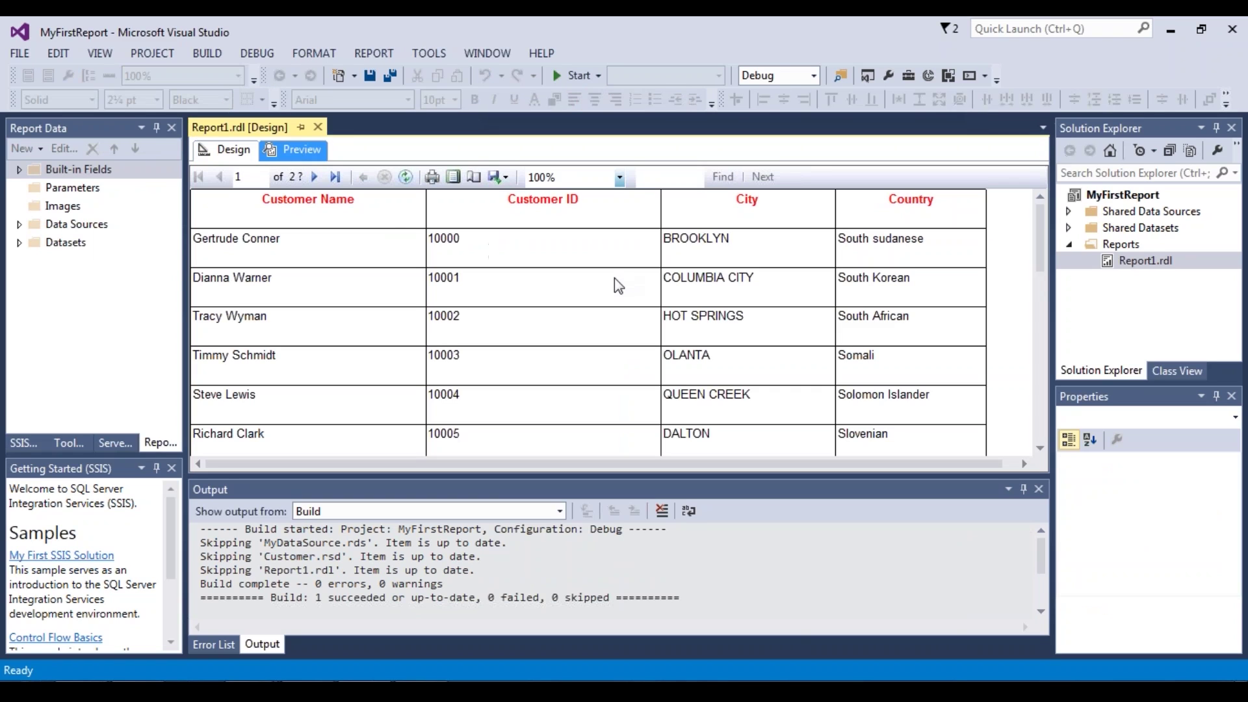
Step: Check the table in the design, examine the customer rows in the report preview, and return to the design
left_click(233, 151)
left_click(312, 235)
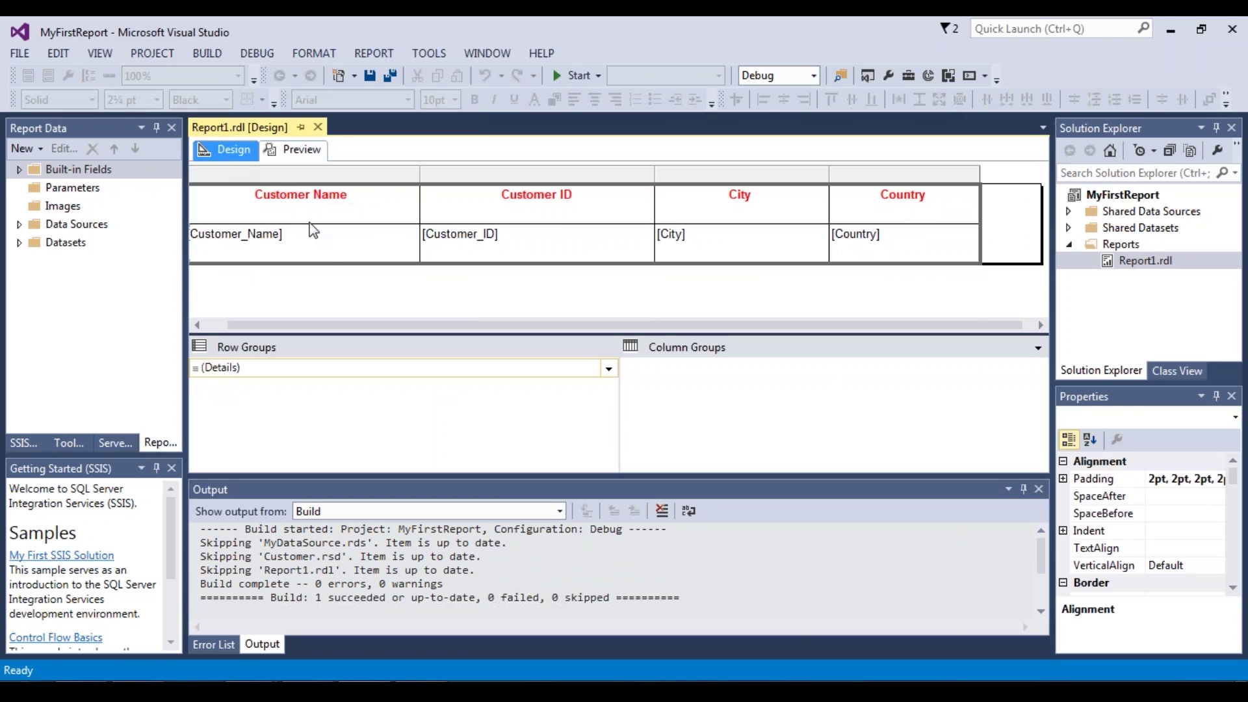
left_click(312, 235)
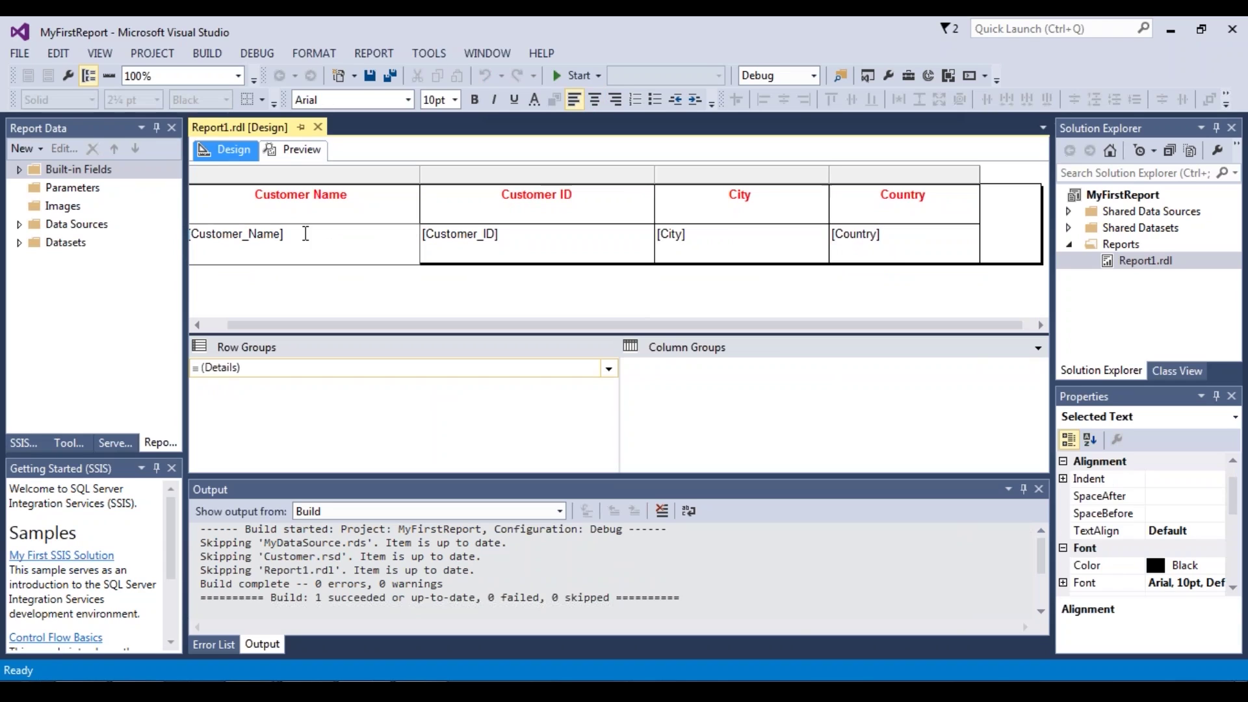
left_click(296, 152)
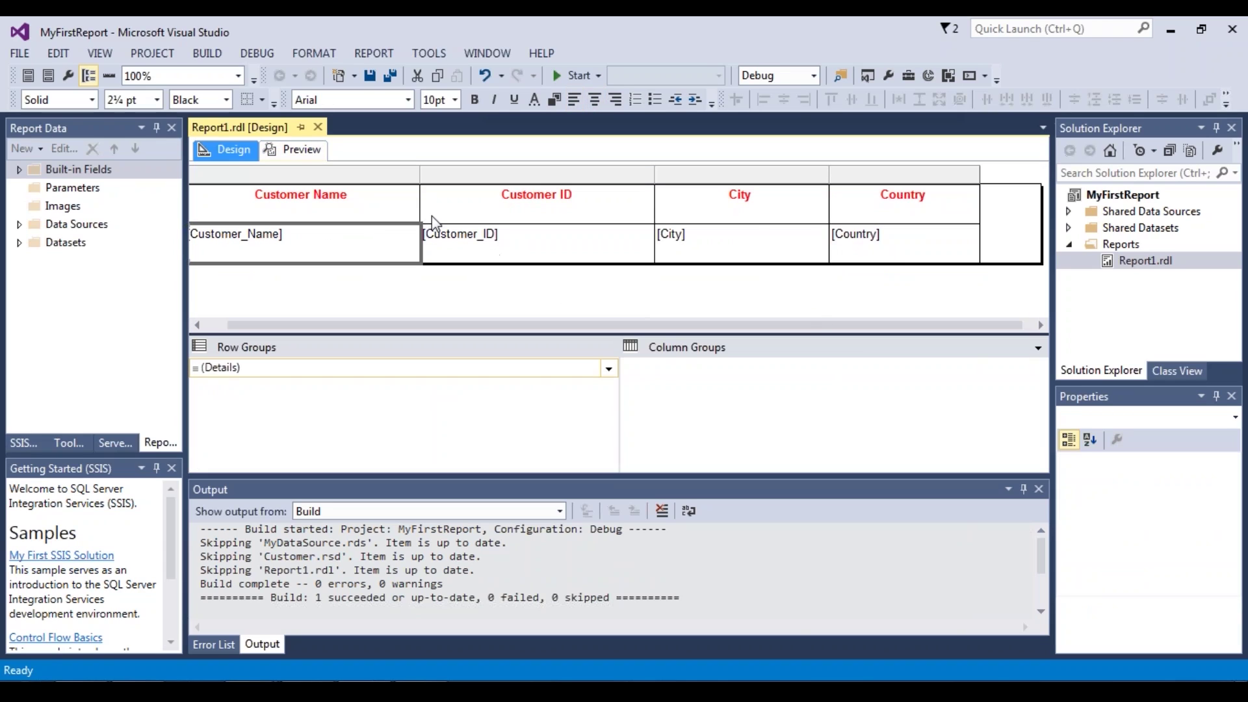
left_click(315, 148)
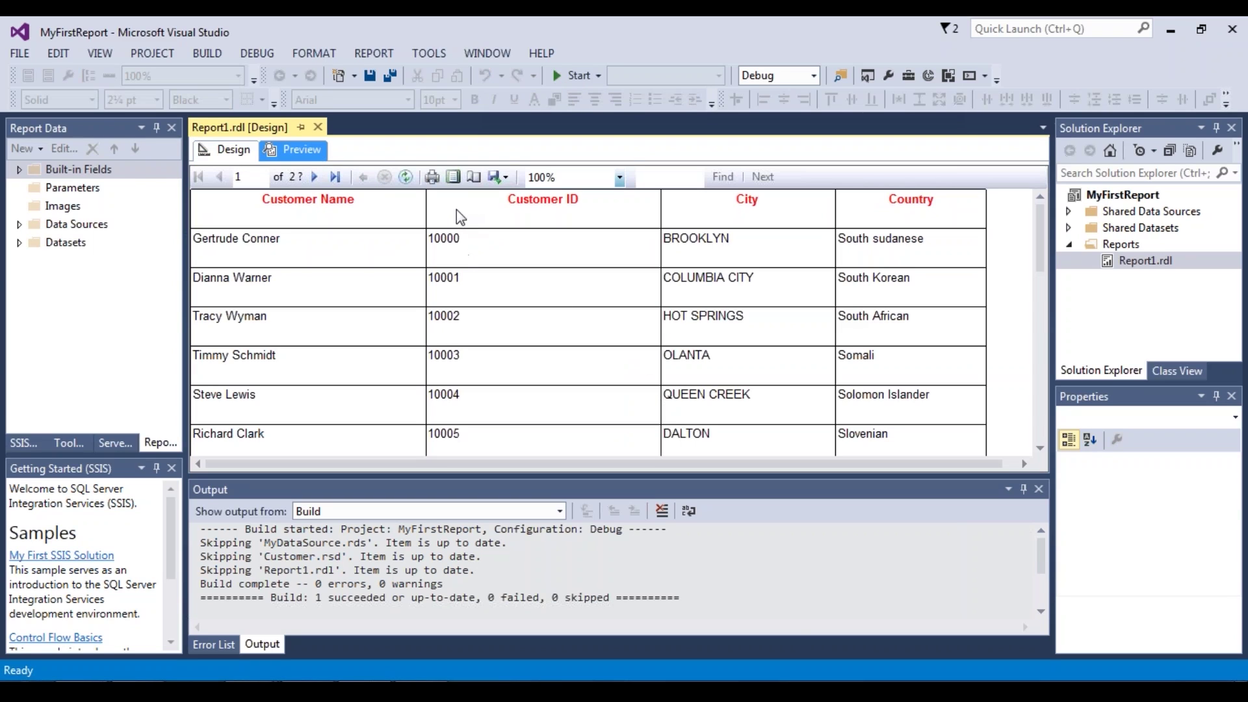
scroll(457, 212, "down", 8)
scroll(461, 220, "up", 8)
left_click(227, 153)
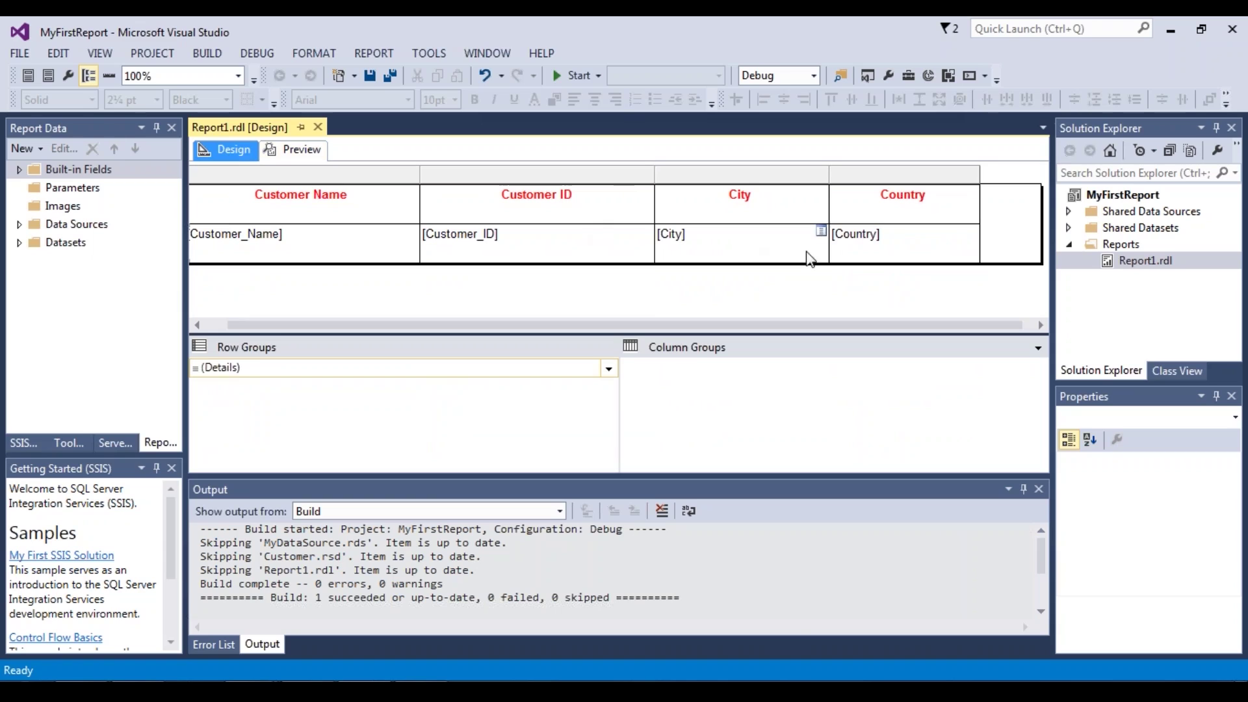
Step: Delete the customer table from the report body, preview the report, and return to the design
left_click(1038, 239)
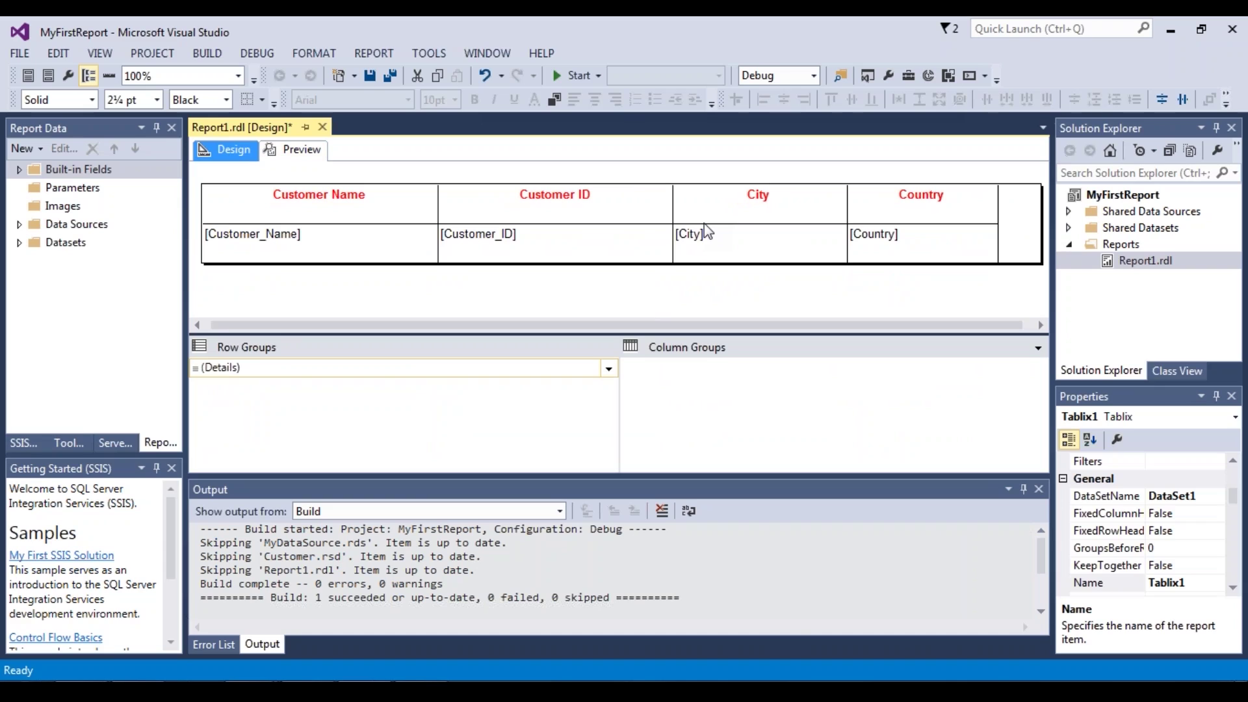
left_click(1002, 173)
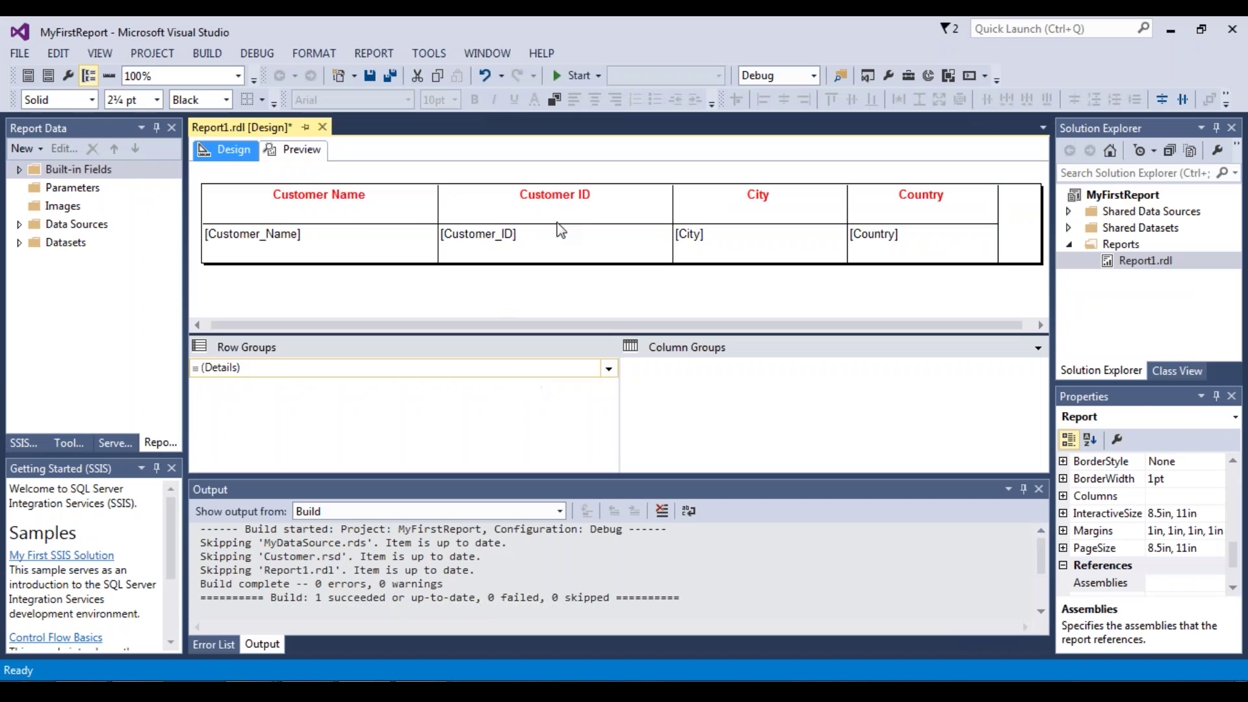
left_click(202, 183)
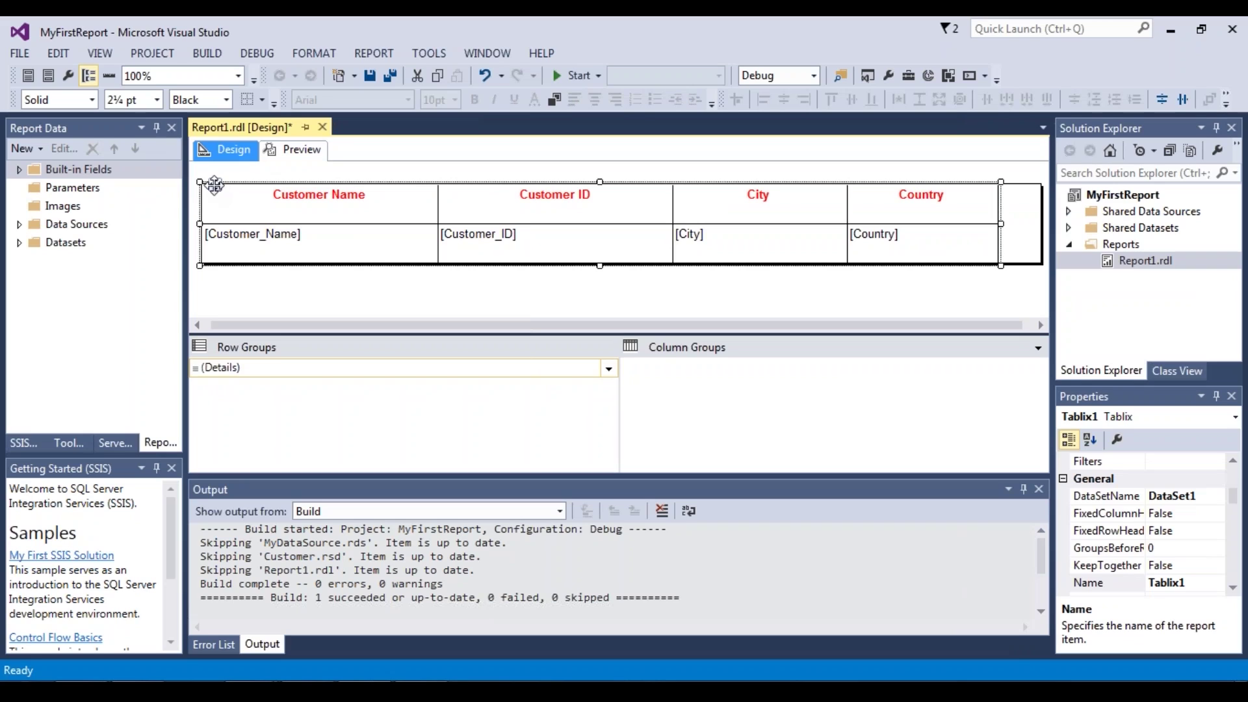
key("Delete")
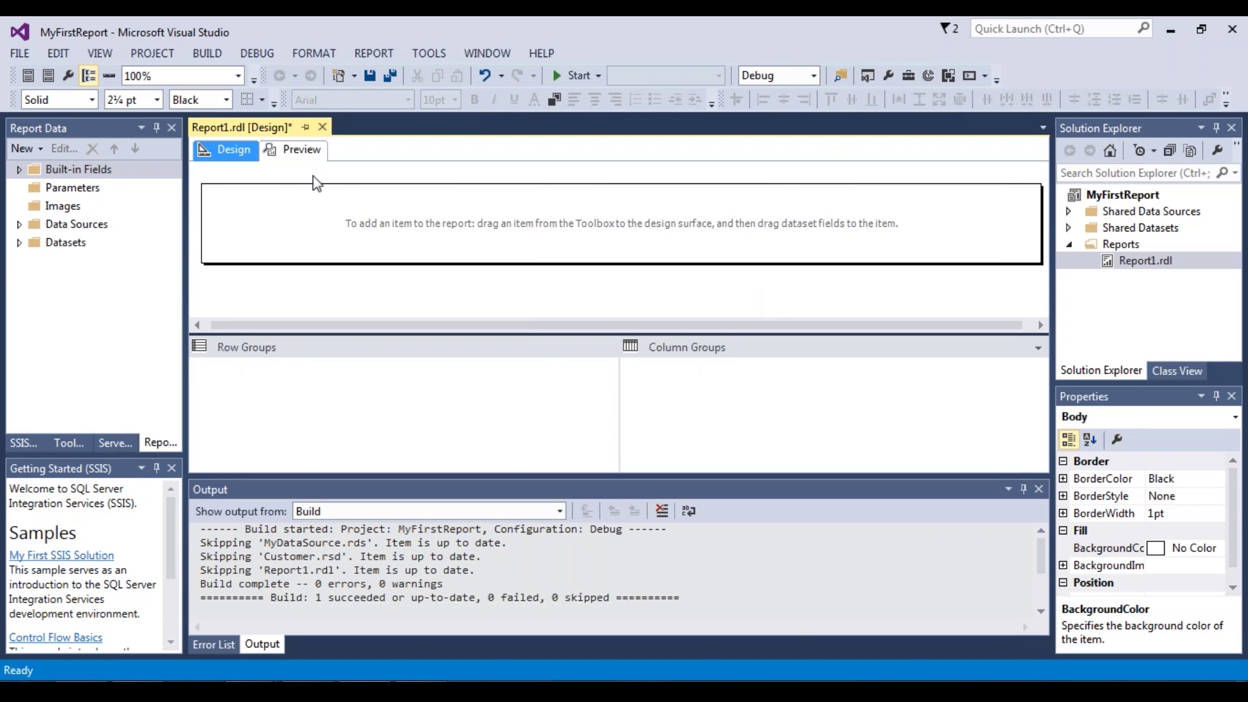
left_click(307, 151)
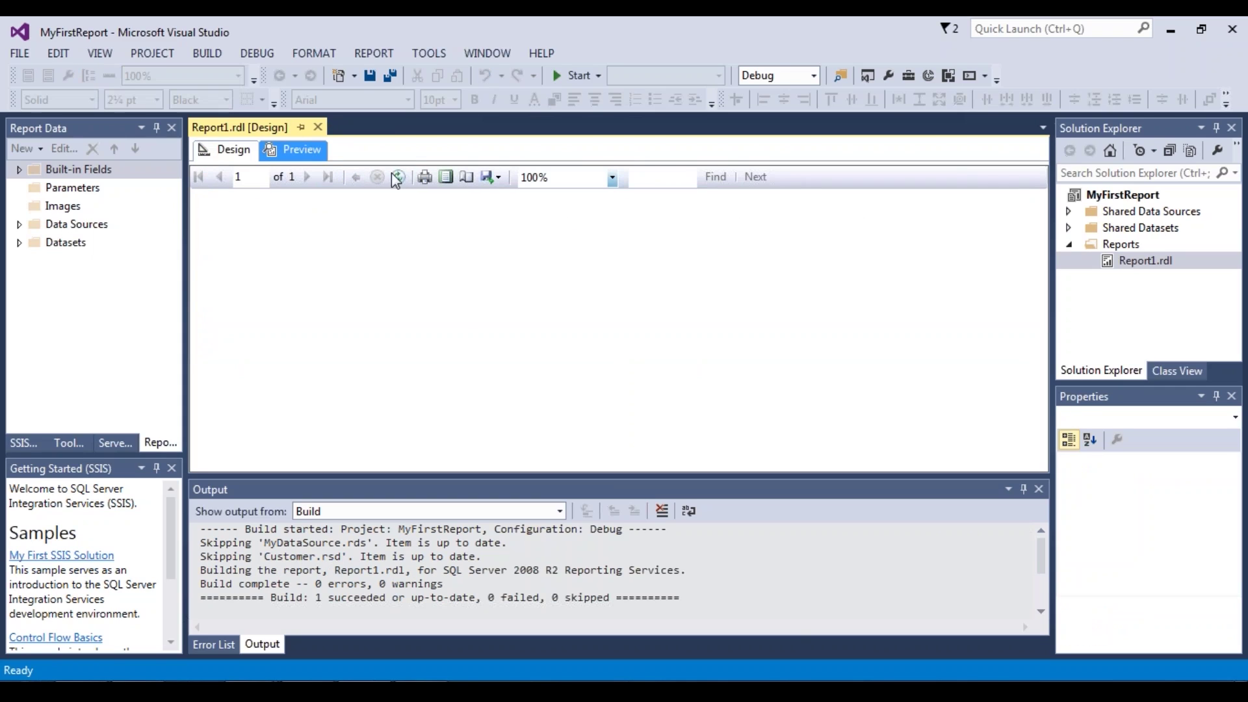
left_click(233, 150)
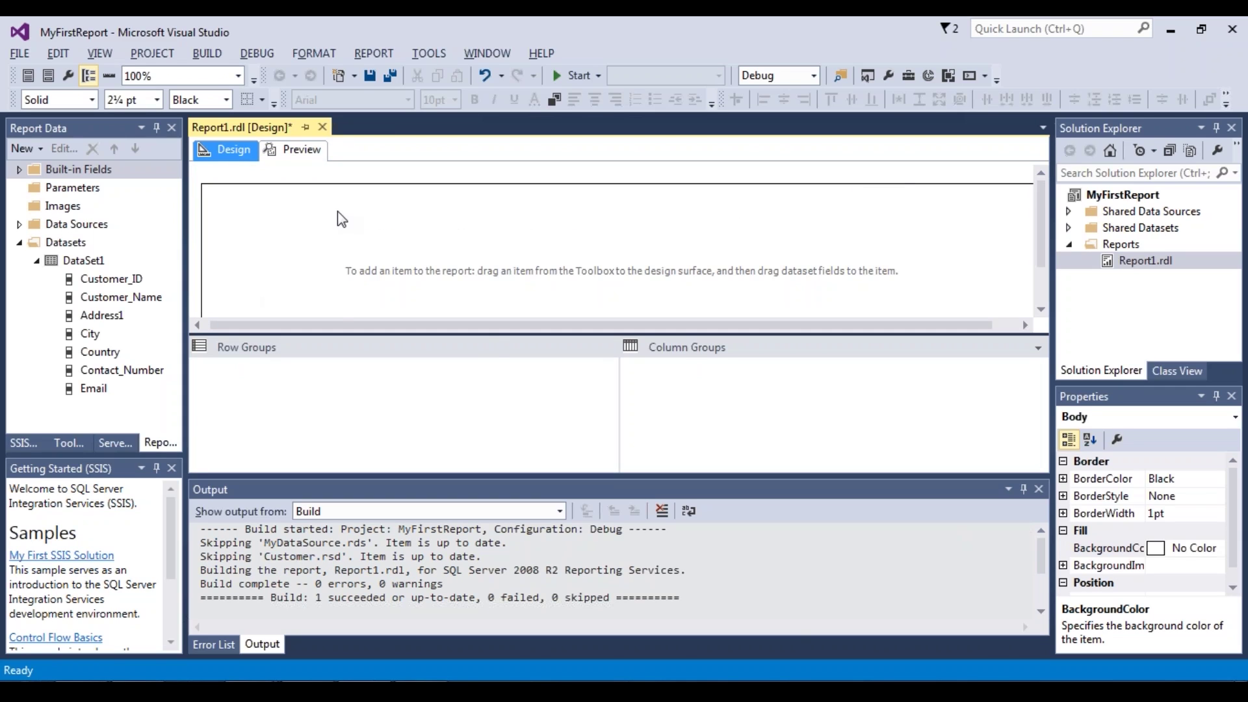
Step: Insert a matrix into the report body with City as the row group and Customer_Name as the data field
right_click(337, 212)
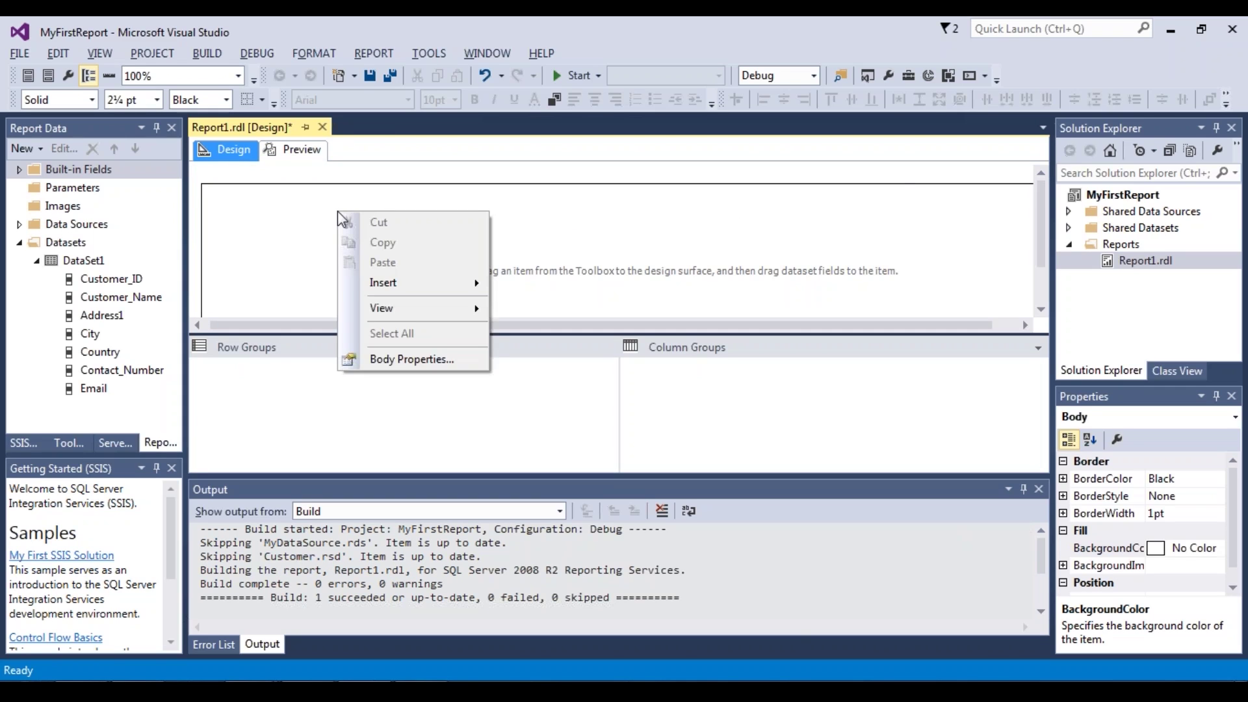
mouse_move(423, 281)
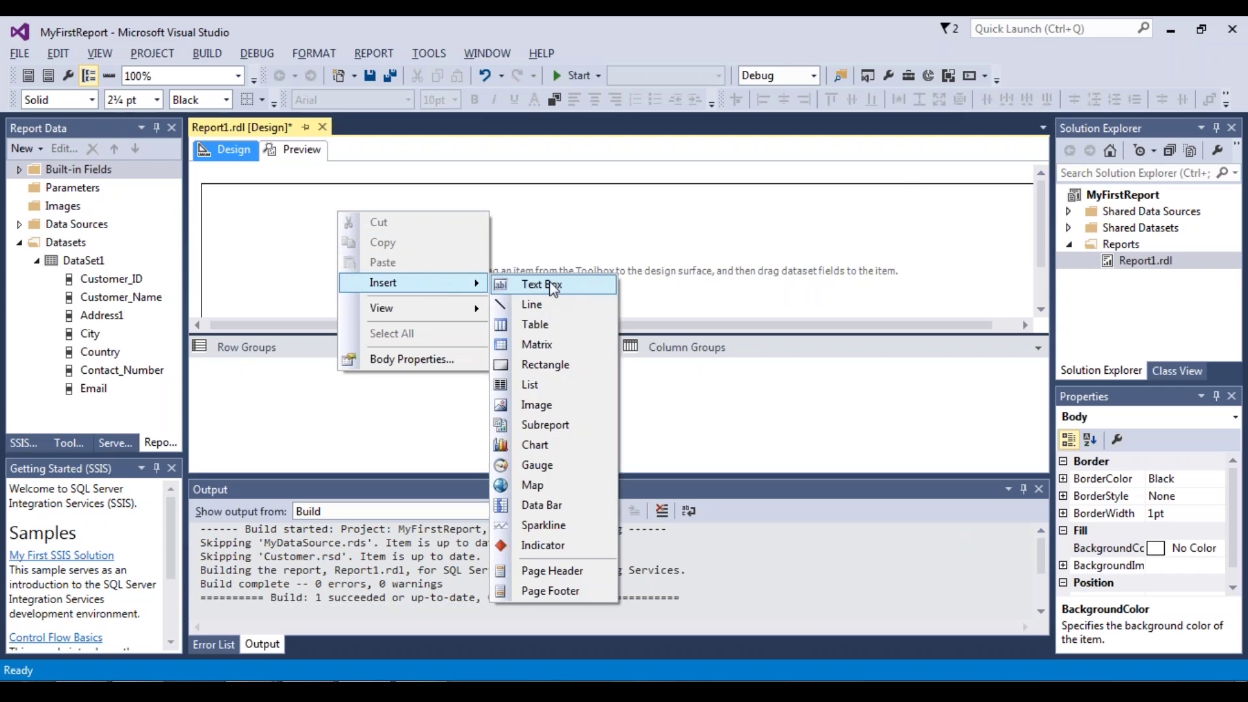
left_click(568, 340)
left_click_drag(334, 208, 273, 199)
left_click(386, 235)
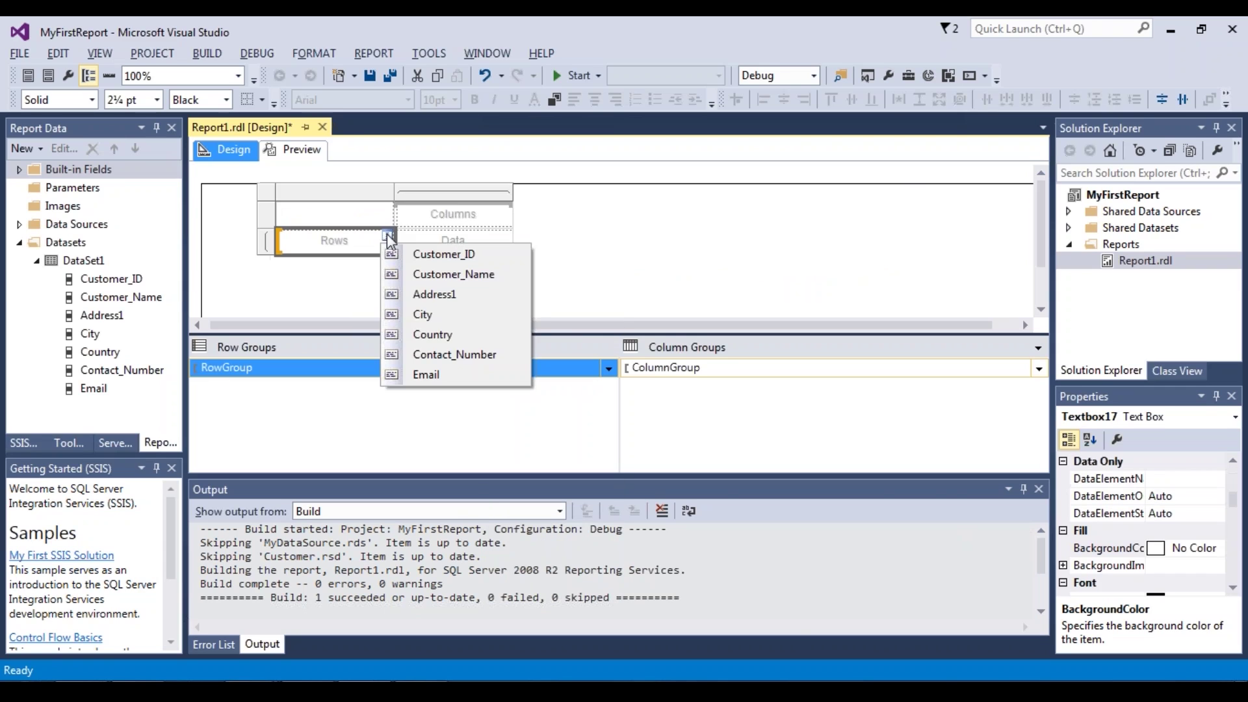
left_click(426, 315)
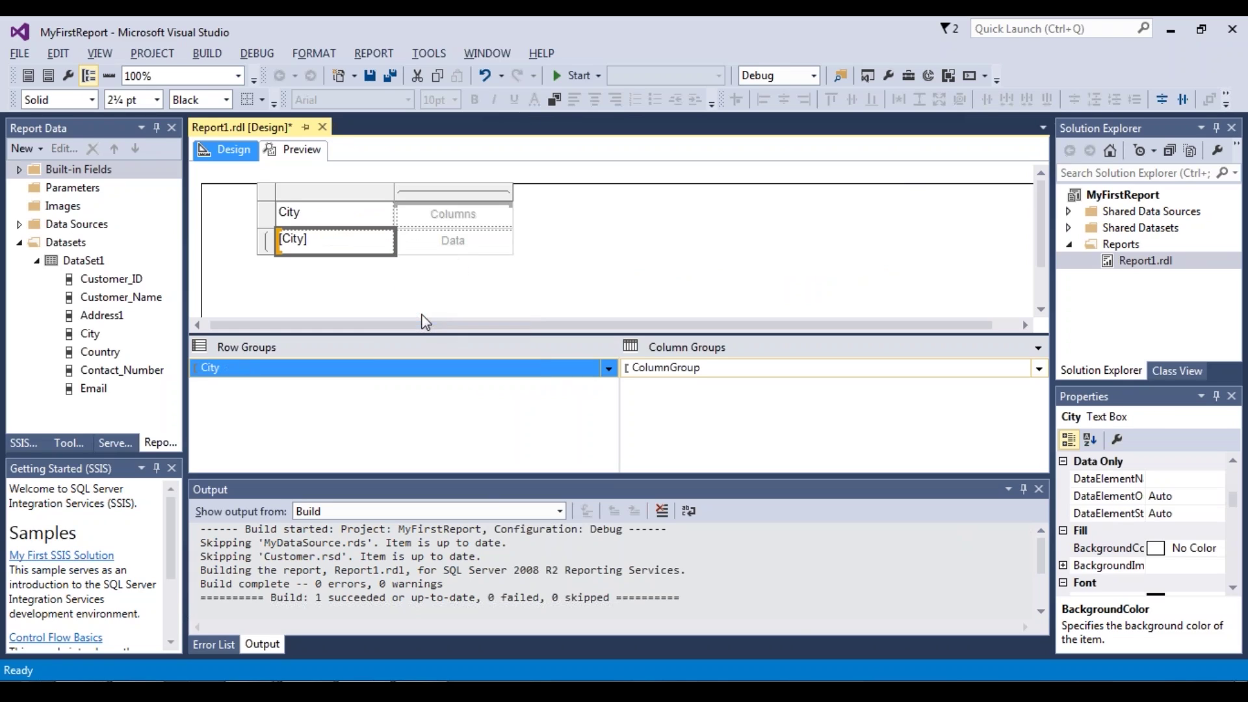
left_click(507, 242)
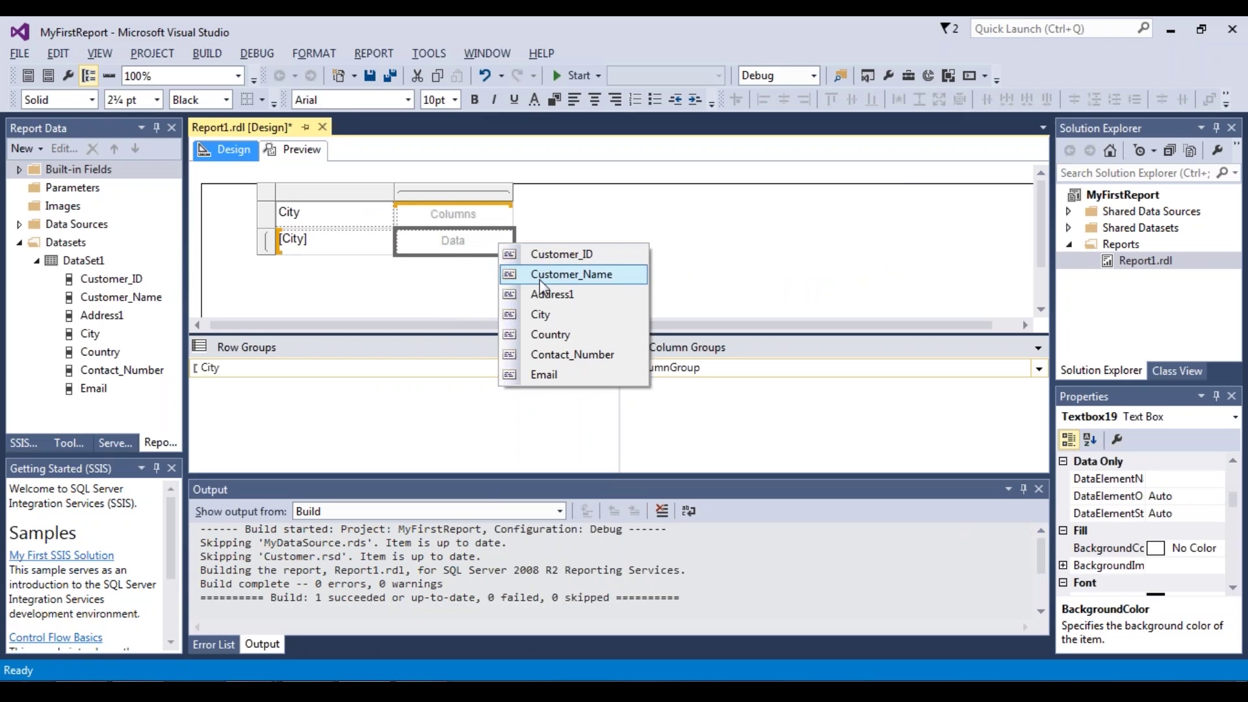
left_click(543, 275)
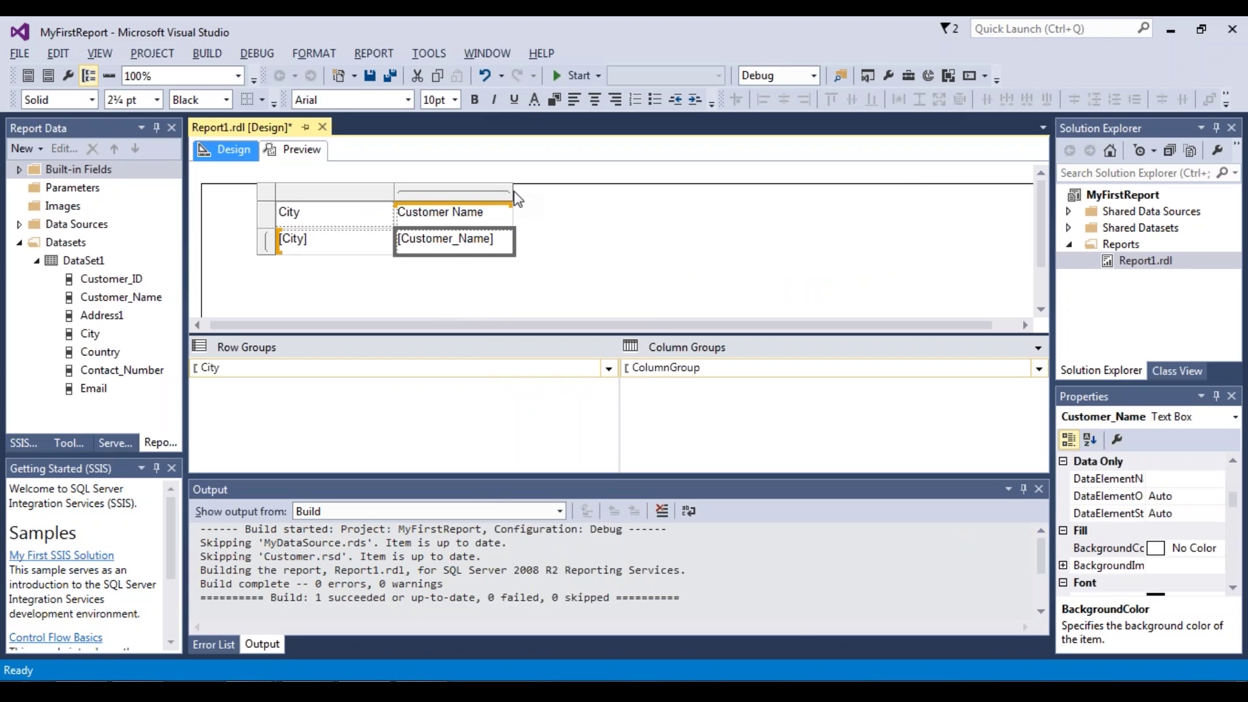
Step: Widen the matrix's Customer Name column, check the rows in the report preview, and return to the design
left_click_drag(516, 198, 565, 197)
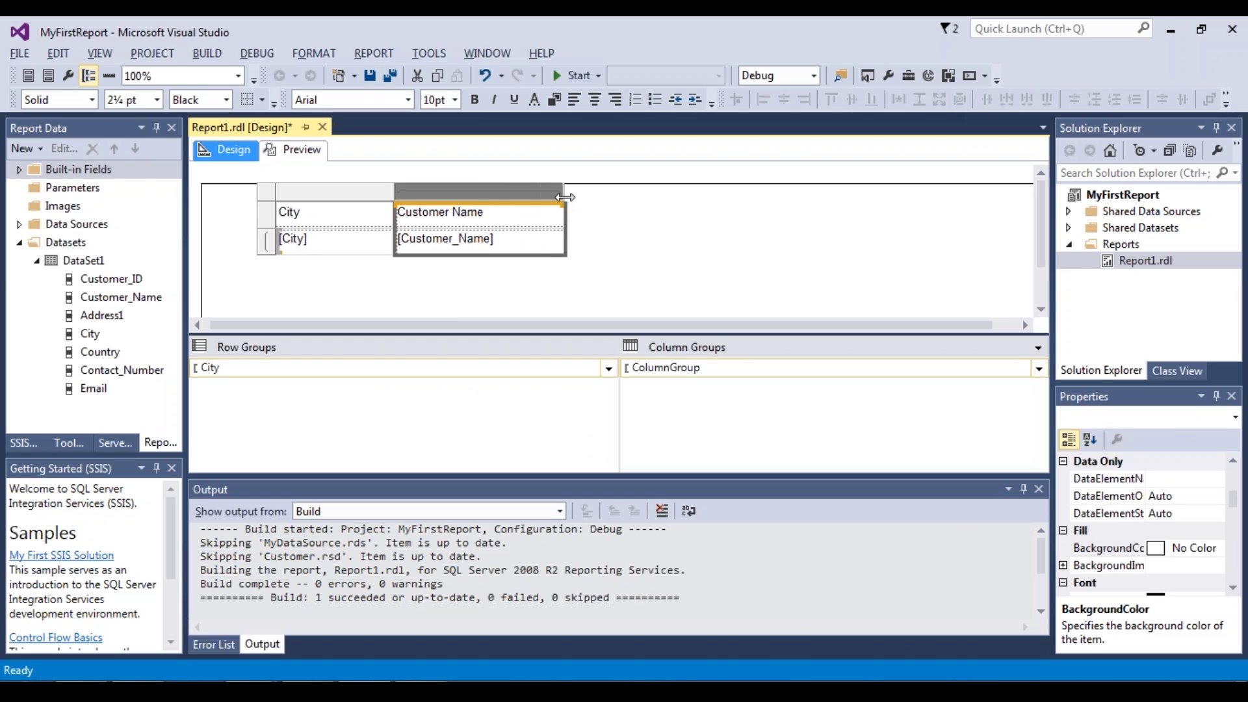
left_click(272, 151)
scroll(375, 272, "down", 5)
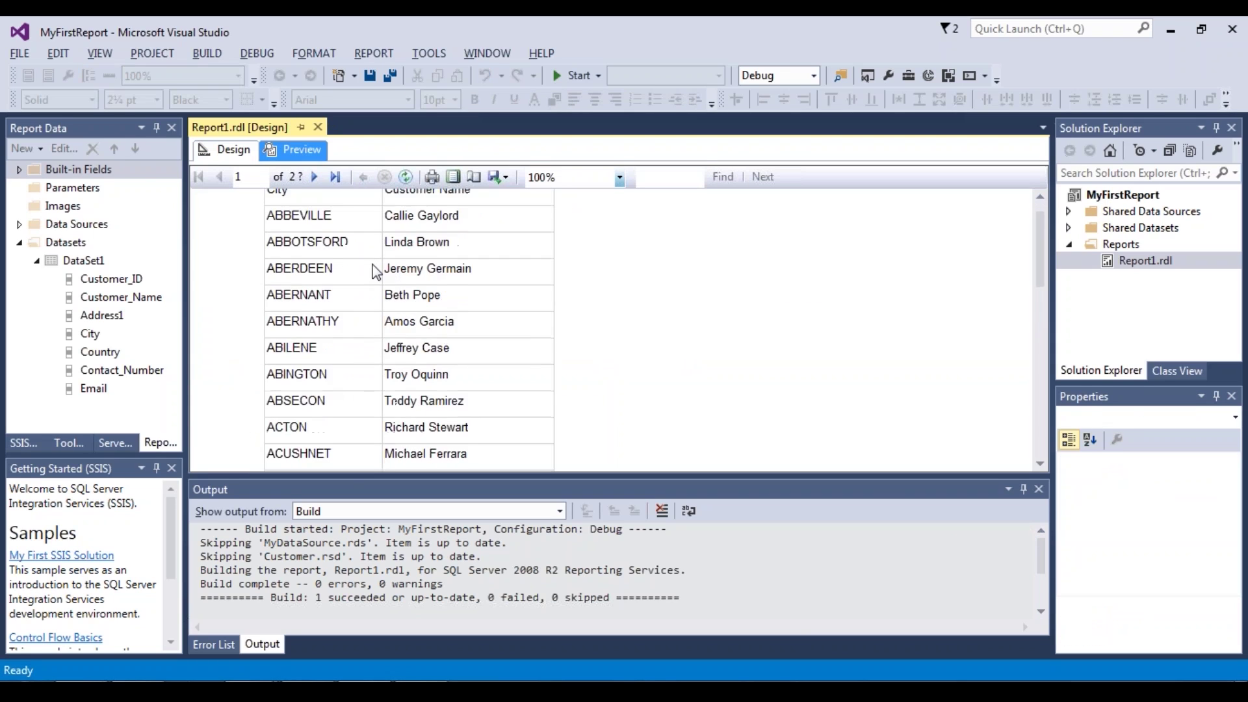
scroll(376, 272, "down", 5)
scroll(376, 272, "up", 10)
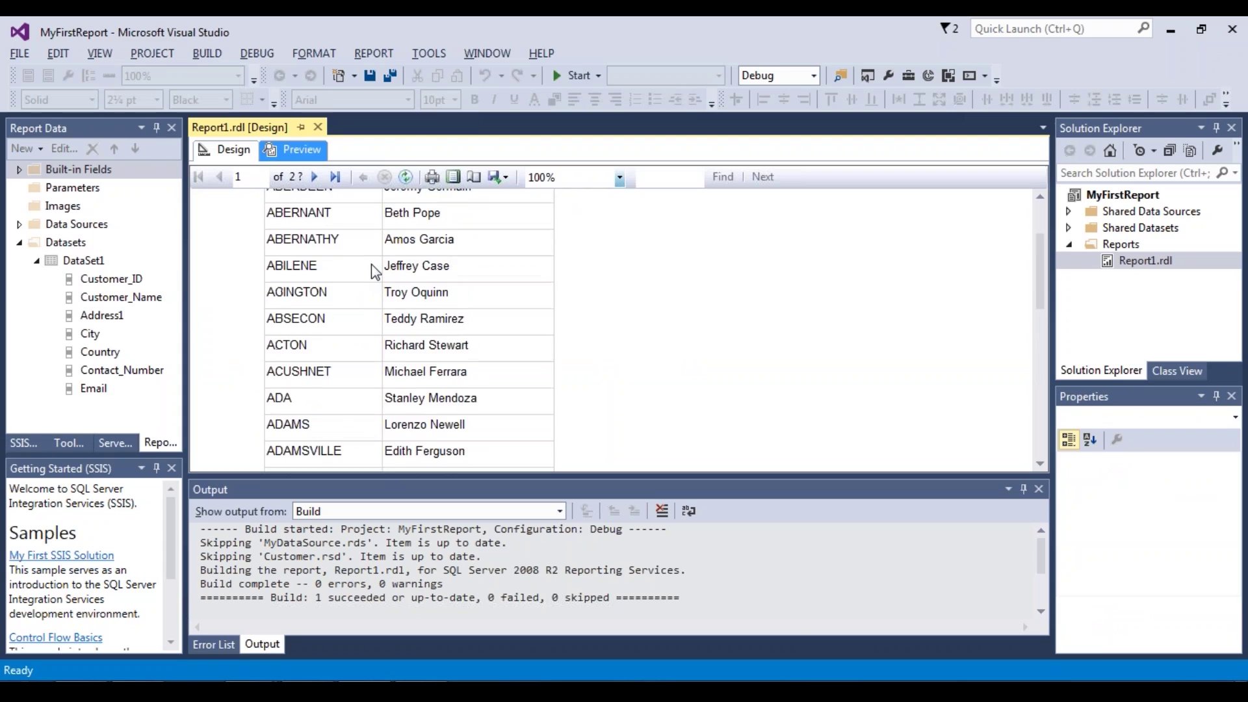
left_click(223, 152)
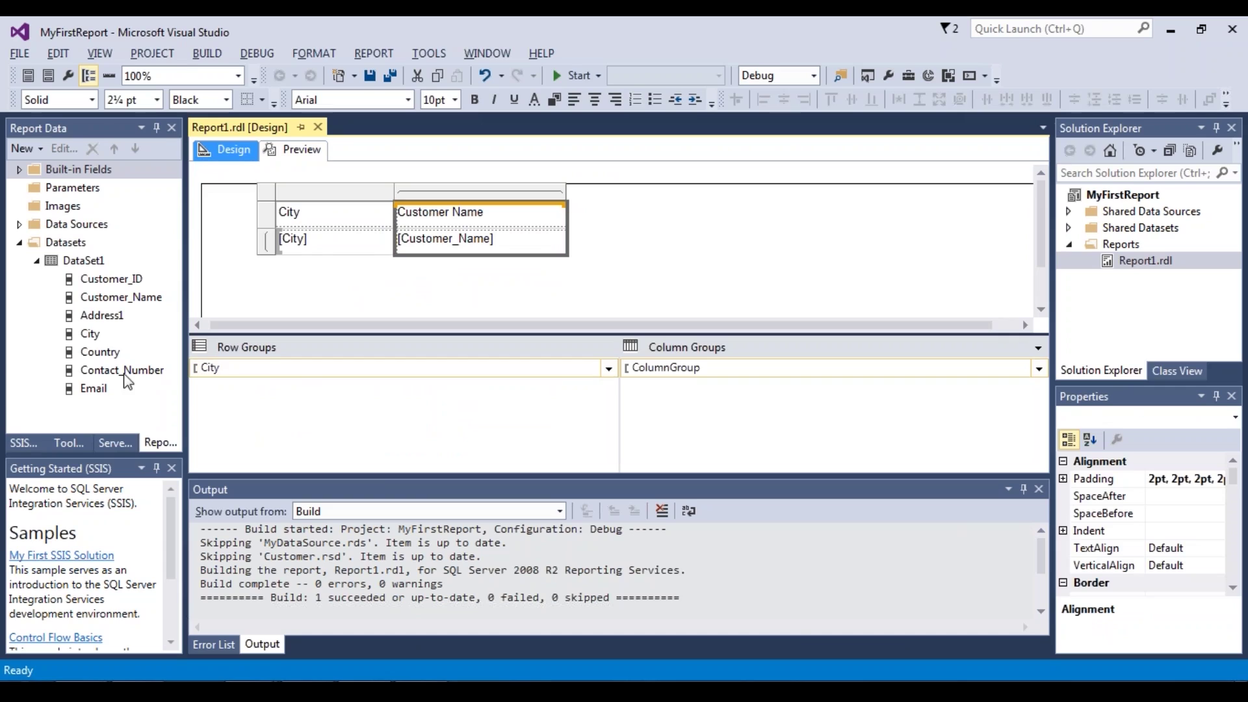
Step: Add Country as a parent row group in front of City in the matrix and preview the grouped rows
left_click(91, 337)
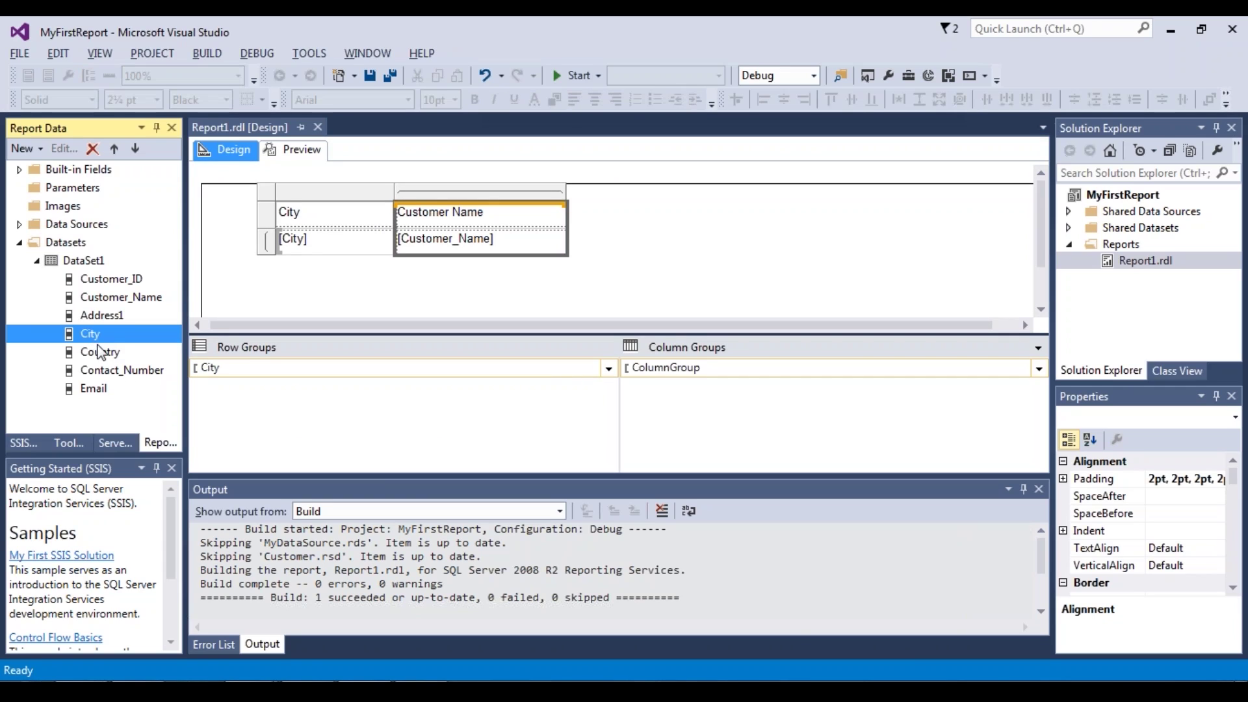
left_click(101, 353)
left_click_drag(103, 356, 365, 398)
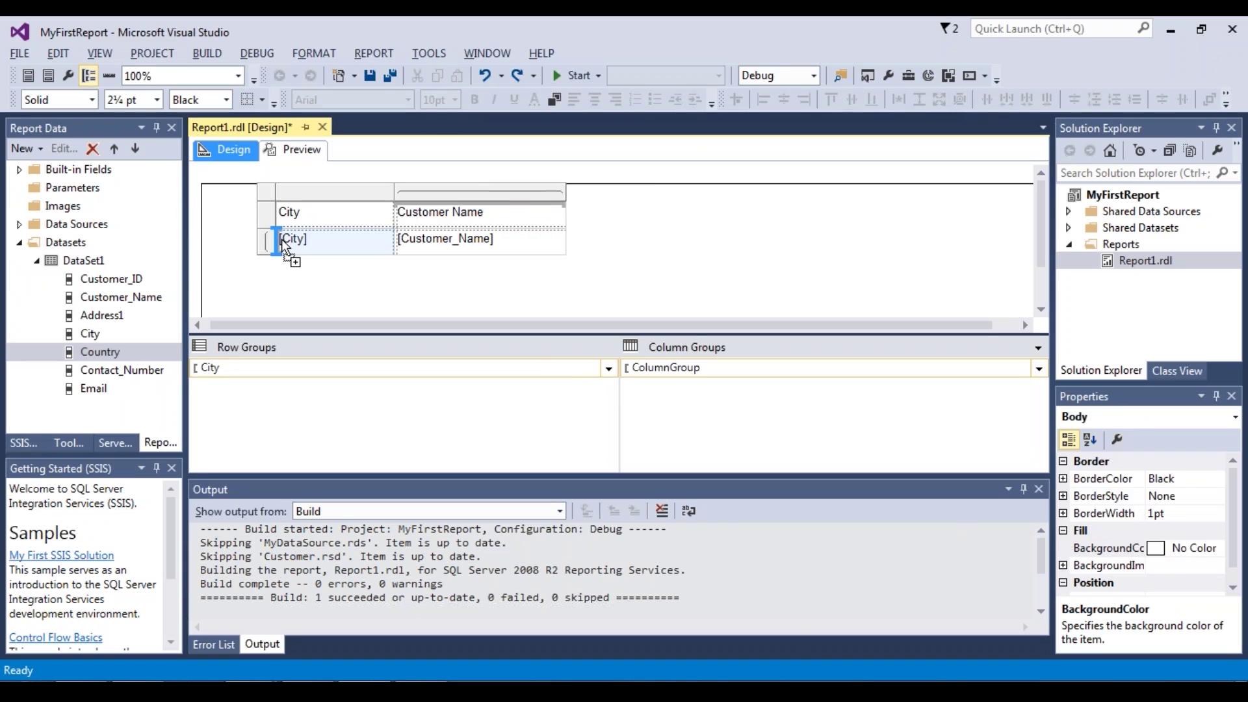
left_click(282, 239)
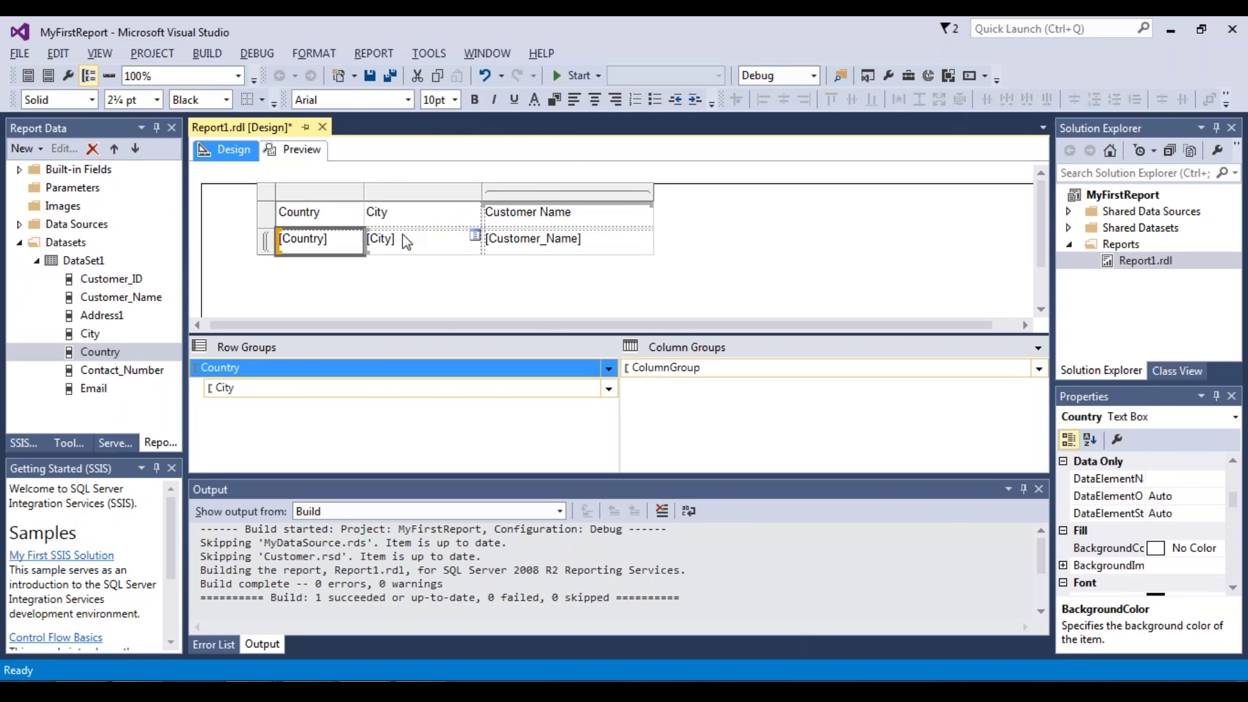
left_click(286, 149)
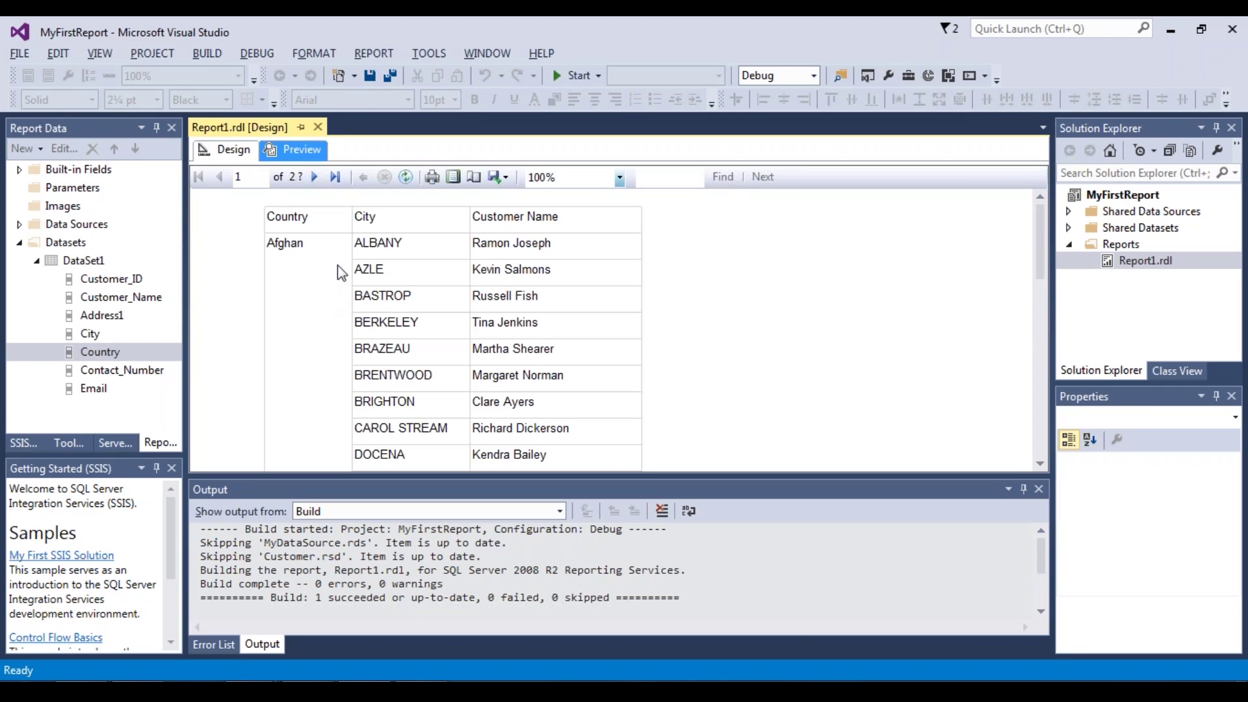
scroll(340, 270, "down", 5)
scroll(476, 263, "down", 10)
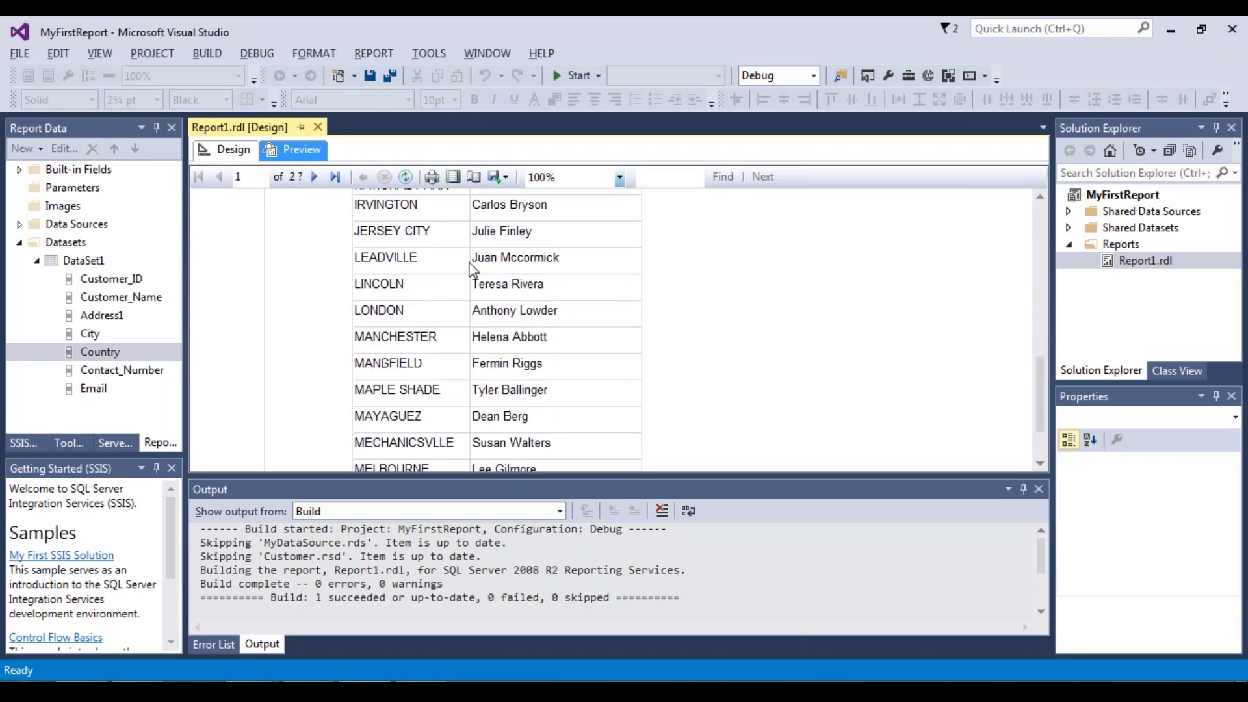
scroll(481, 338, "up", 2)
scroll(482, 365, "up", 10)
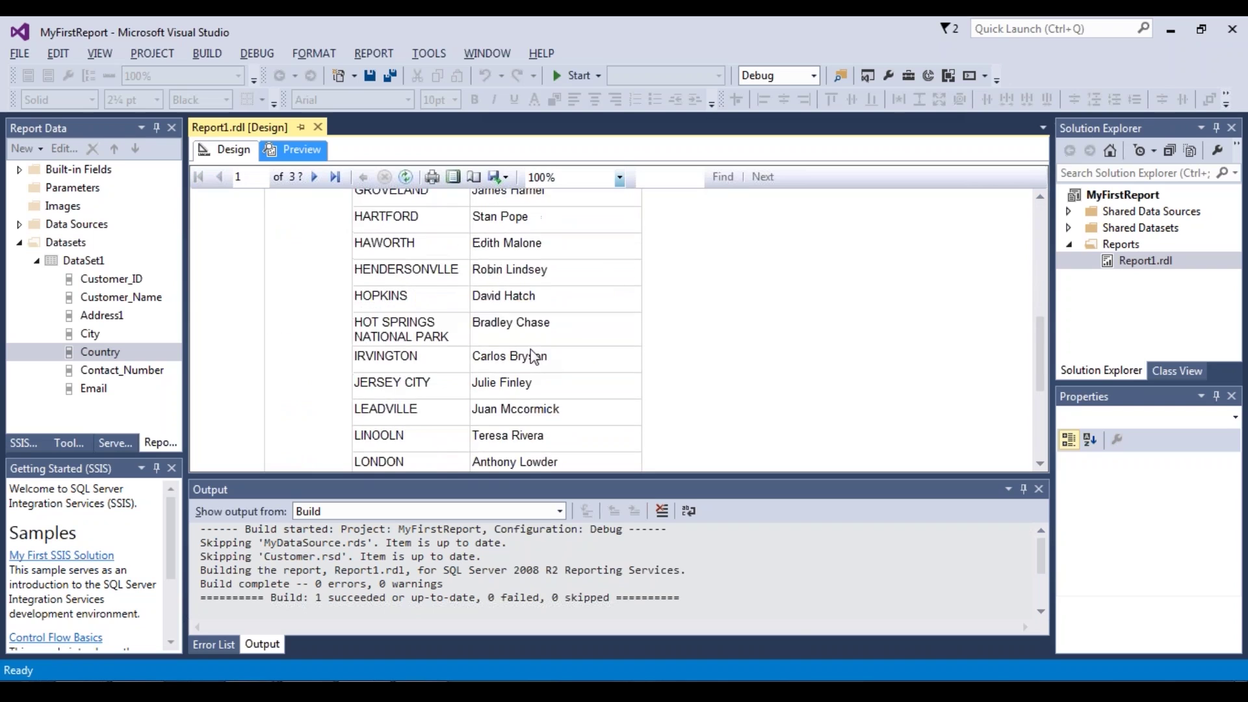
Step: Widen the matrix's Country and City columns and check the country groups in the report preview
left_click(225, 150)
left_click_drag(362, 192, 401, 190)
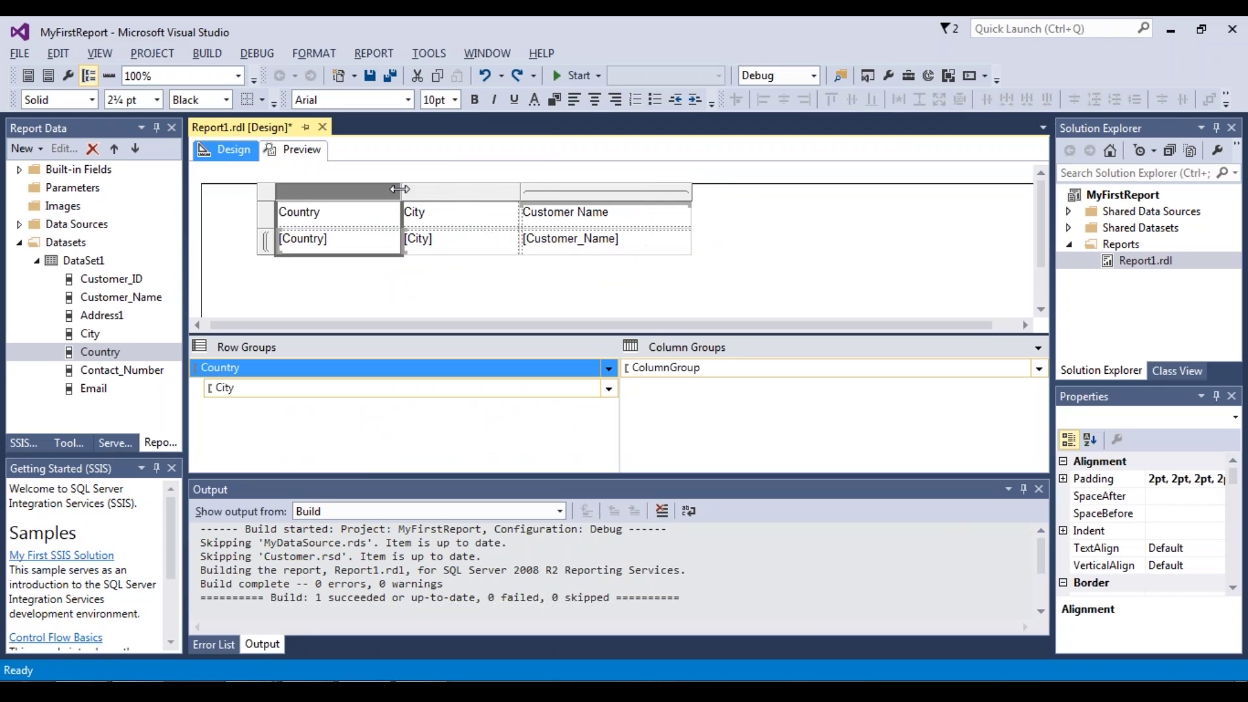
left_click_drag(517, 187, 553, 190)
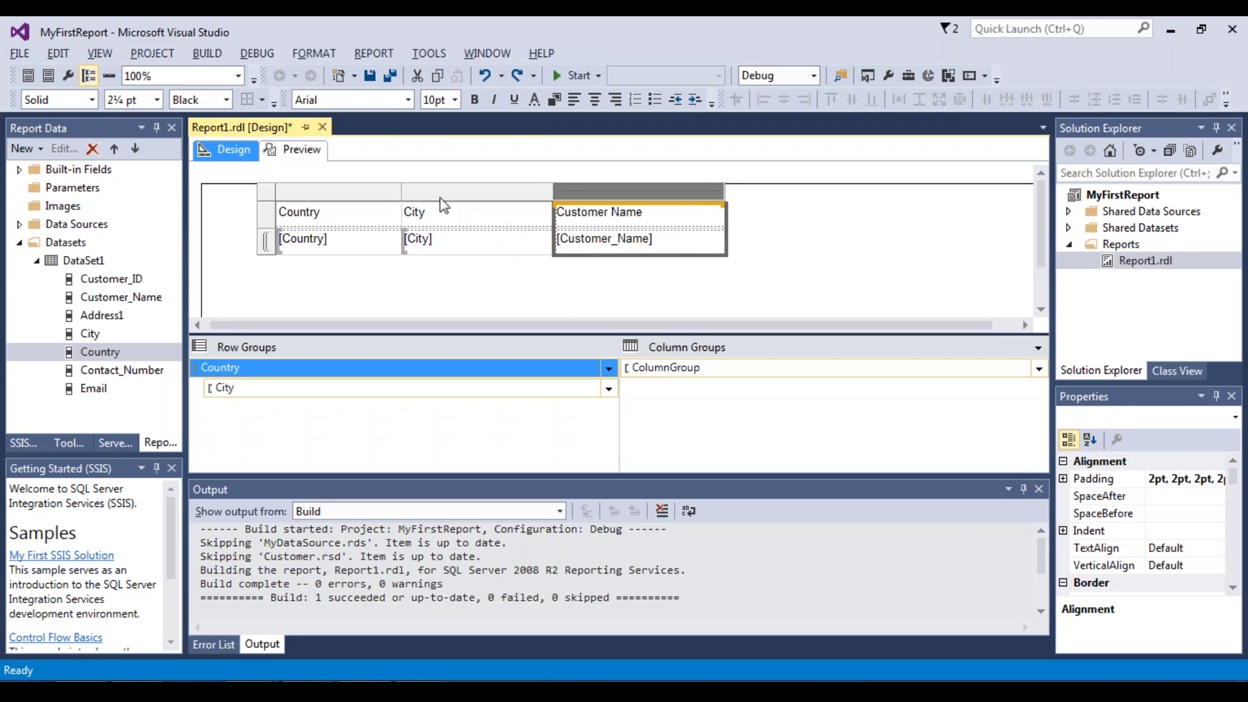
left_click(294, 150)
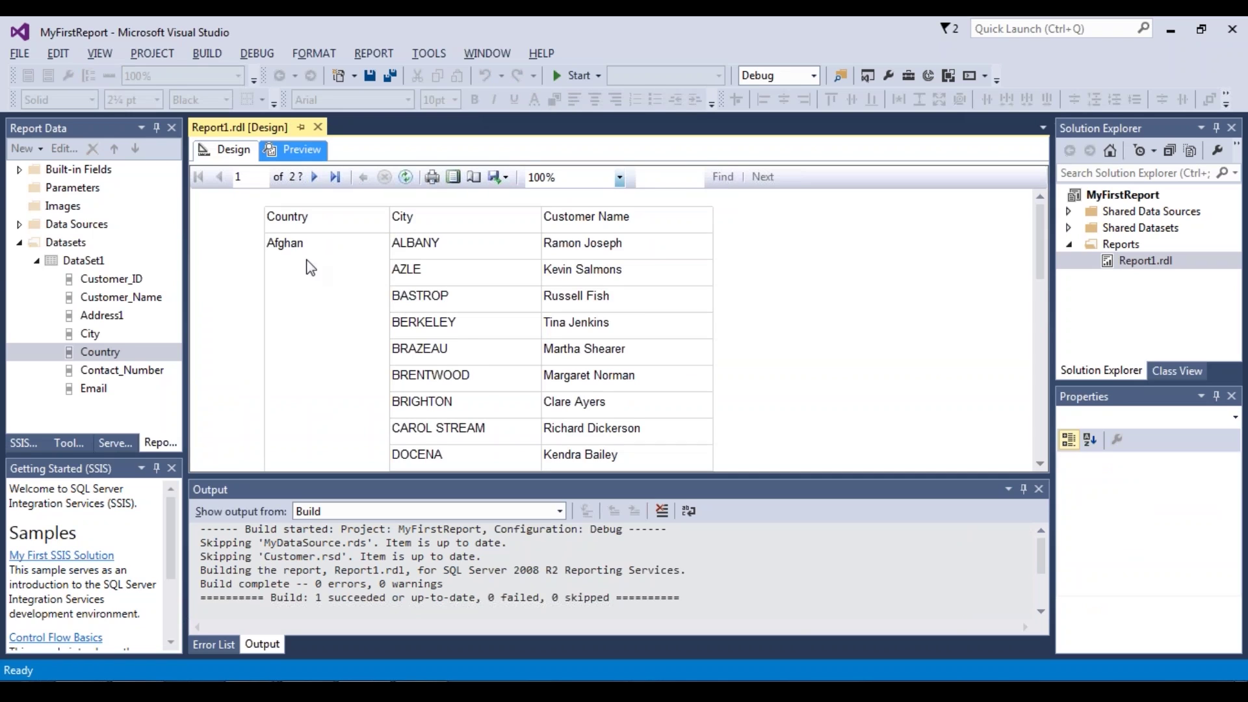
scroll(549, 260, "down", 4)
scroll(465, 301, "up", 3)
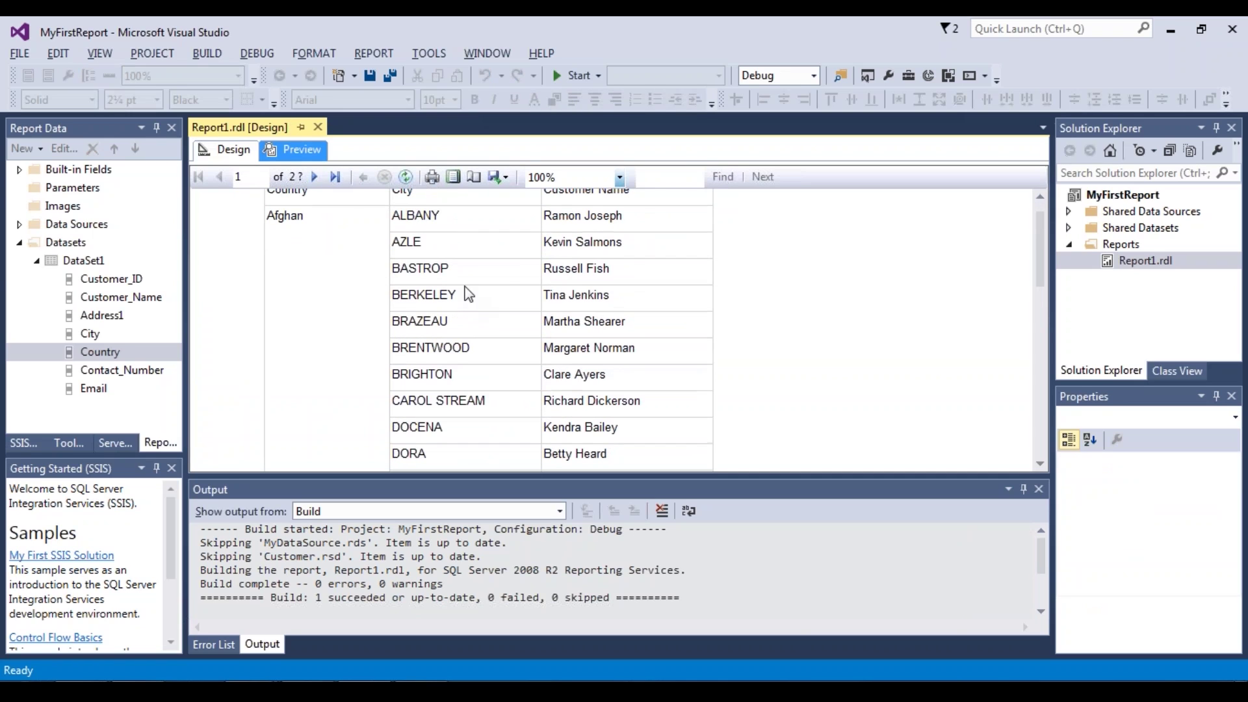
scroll(518, 329, "down", 15)
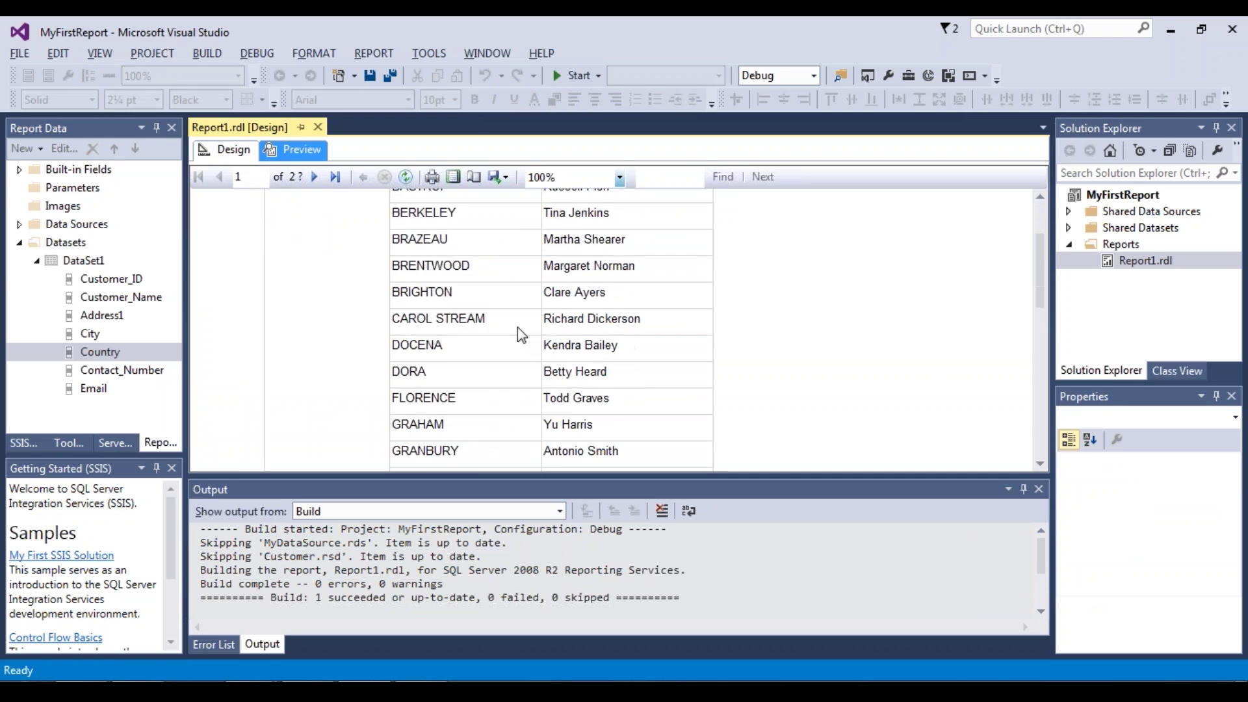
scroll(527, 332, "down", 10)
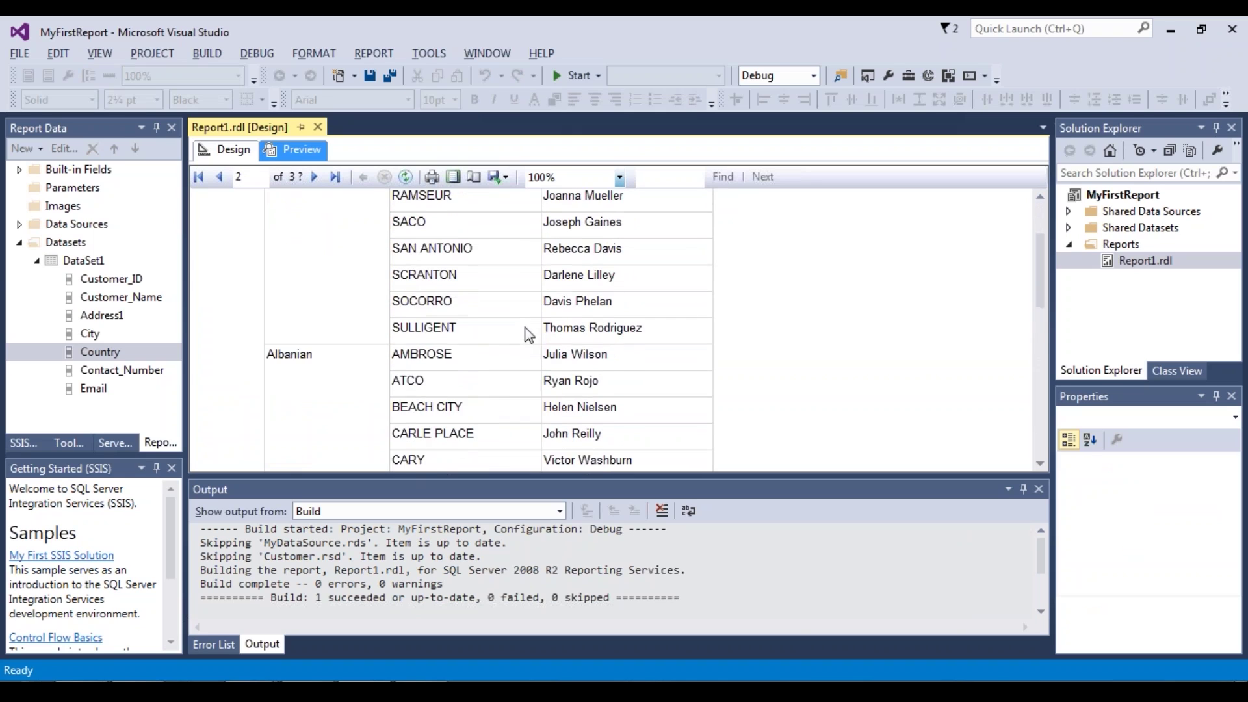
Step: Return to the design and delete the matrix from the report body
left_click(222, 150)
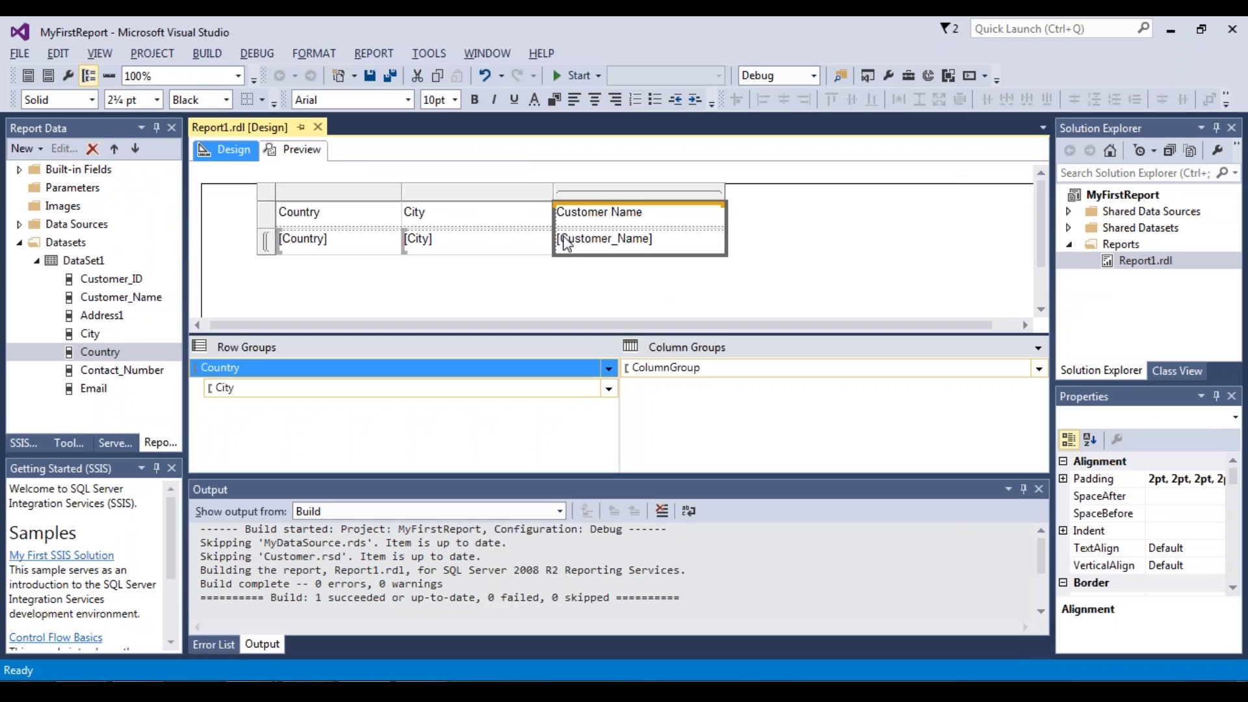
left_click(271, 193)
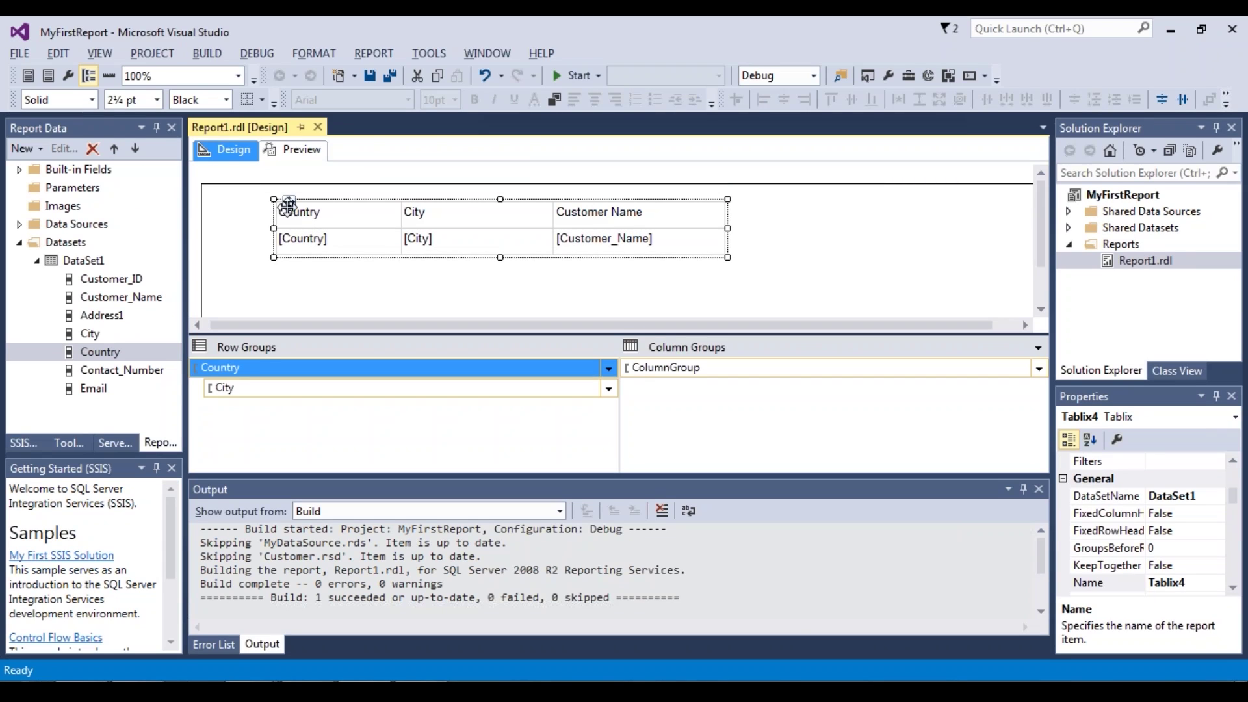
key("Delete")
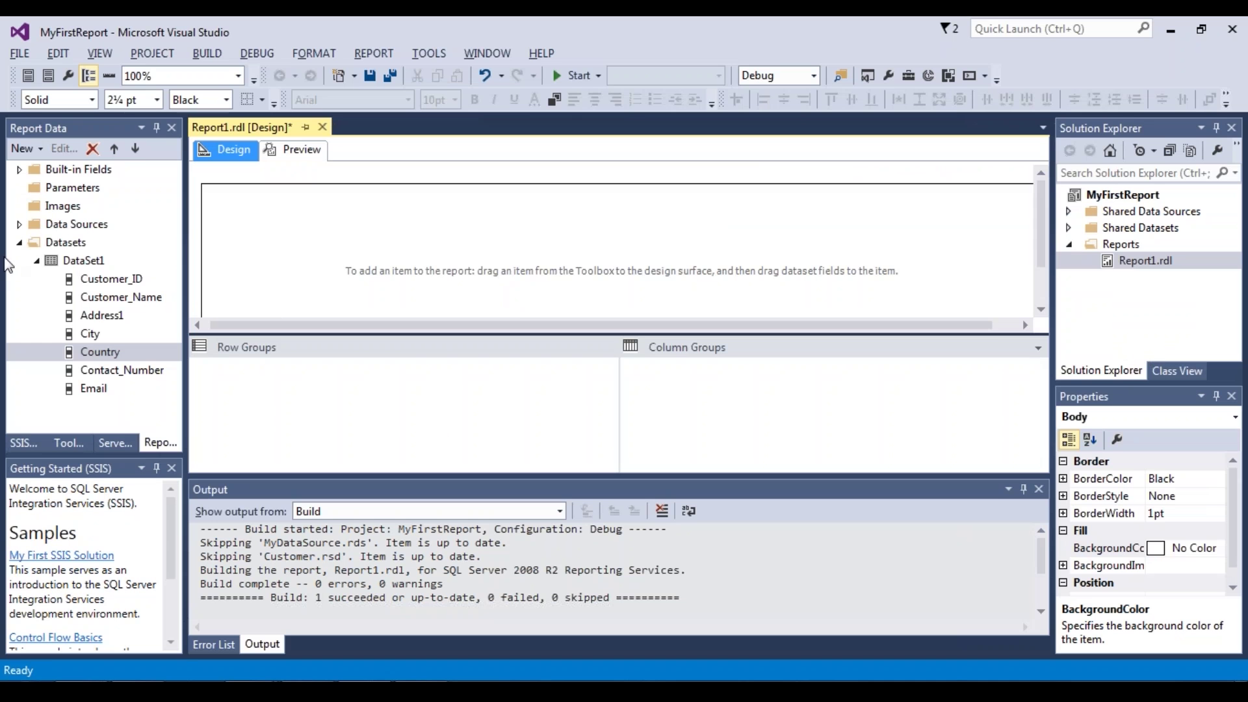
Step: Add a shared Microsoft SQL Server data source to the project, choosing the server and database for its connection
right_click(1111, 212)
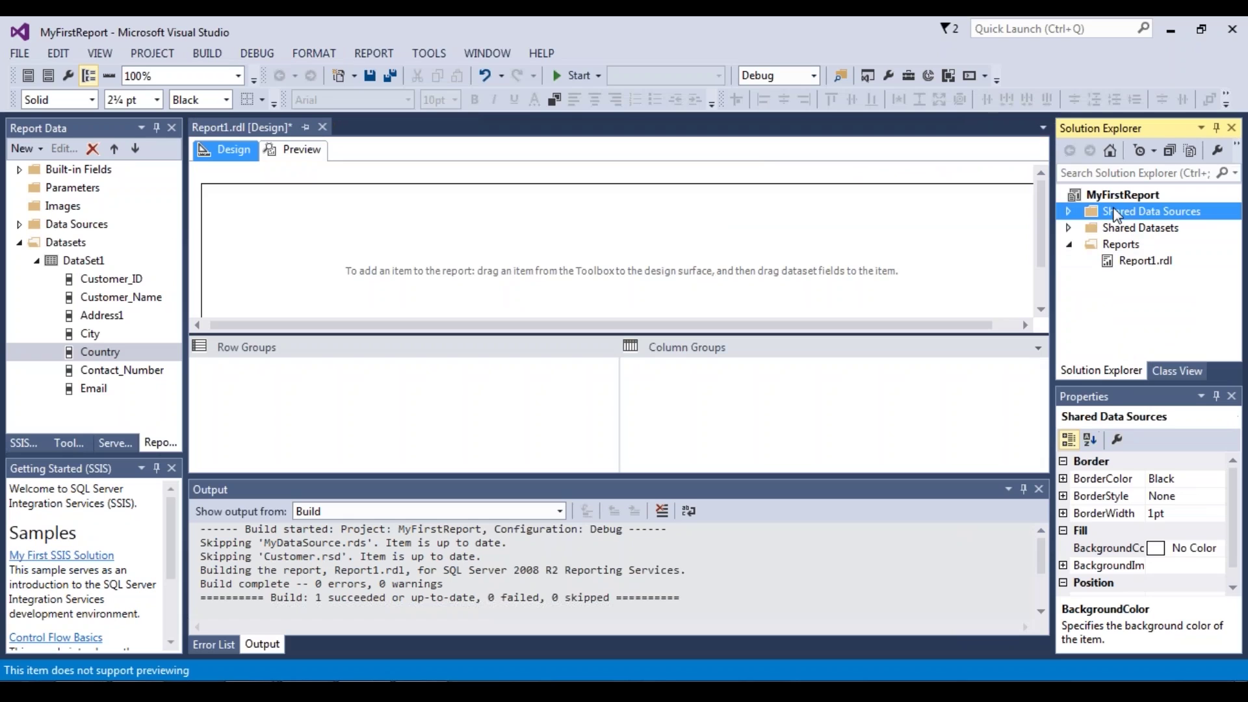
left_click(1089, 230)
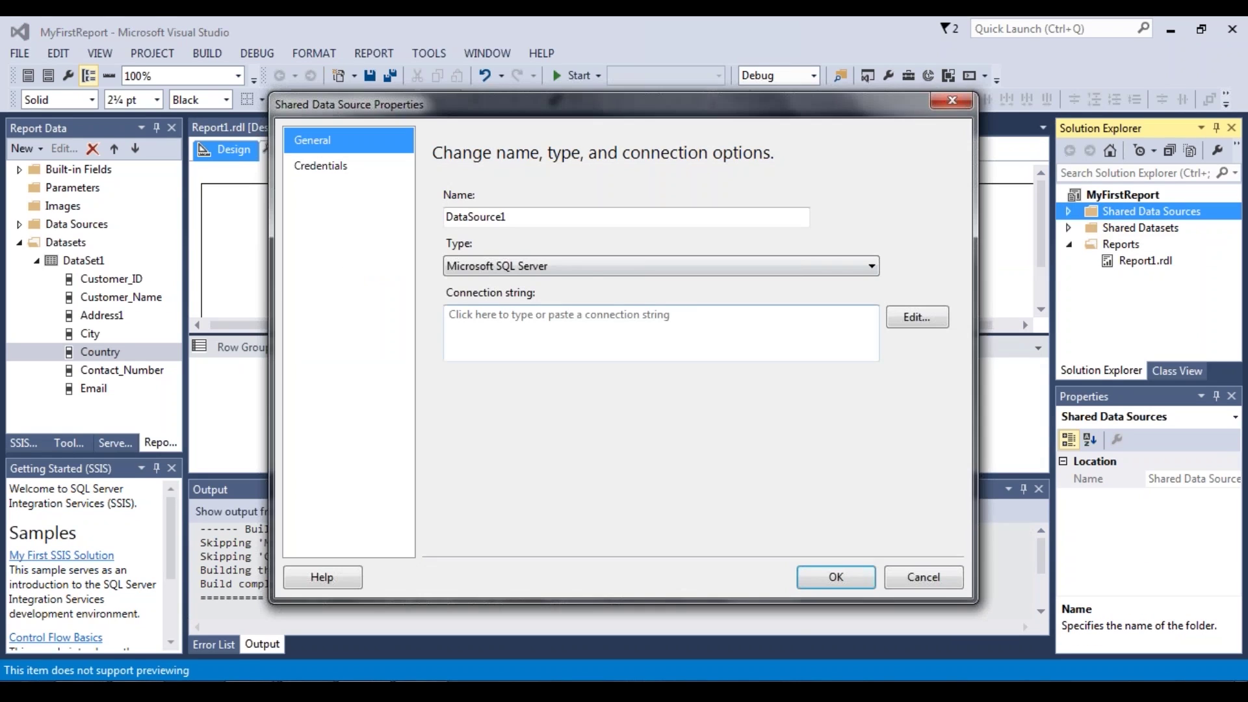
left_click(916, 317)
left_click(770, 187)
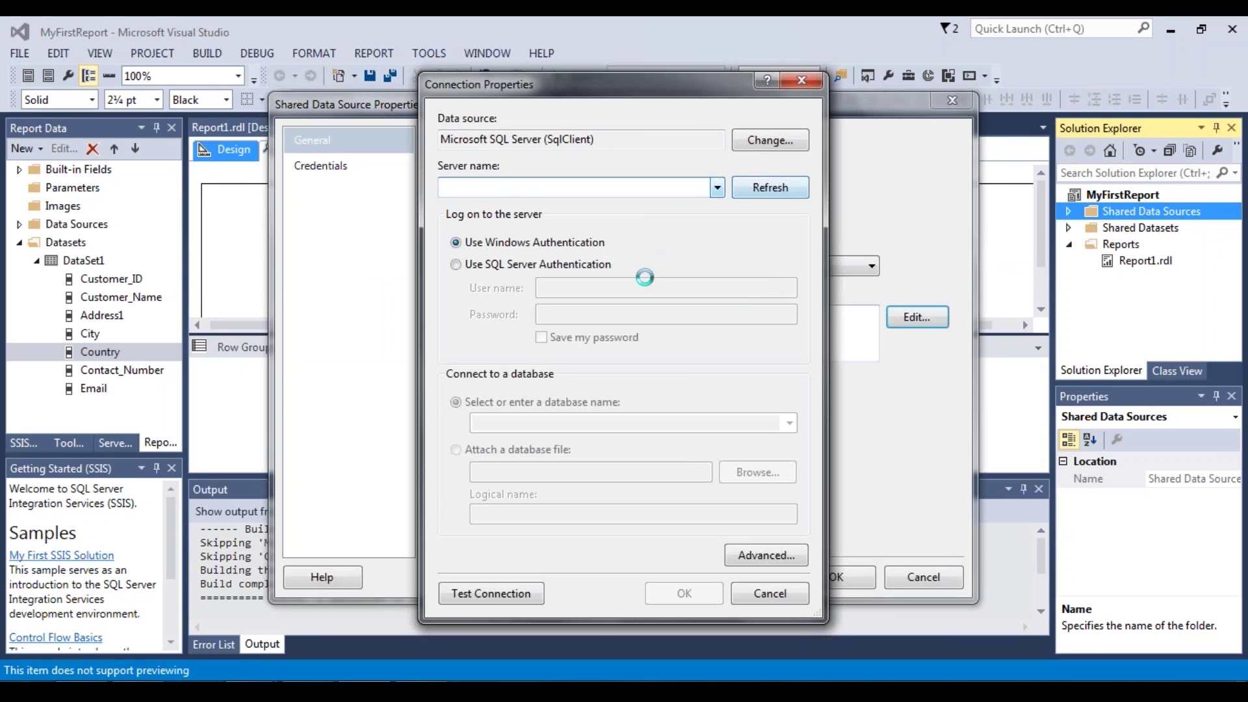
left_click(585, 207)
left_click(789, 423)
left_click(624, 449)
left_click(707, 593)
left_click(836, 580)
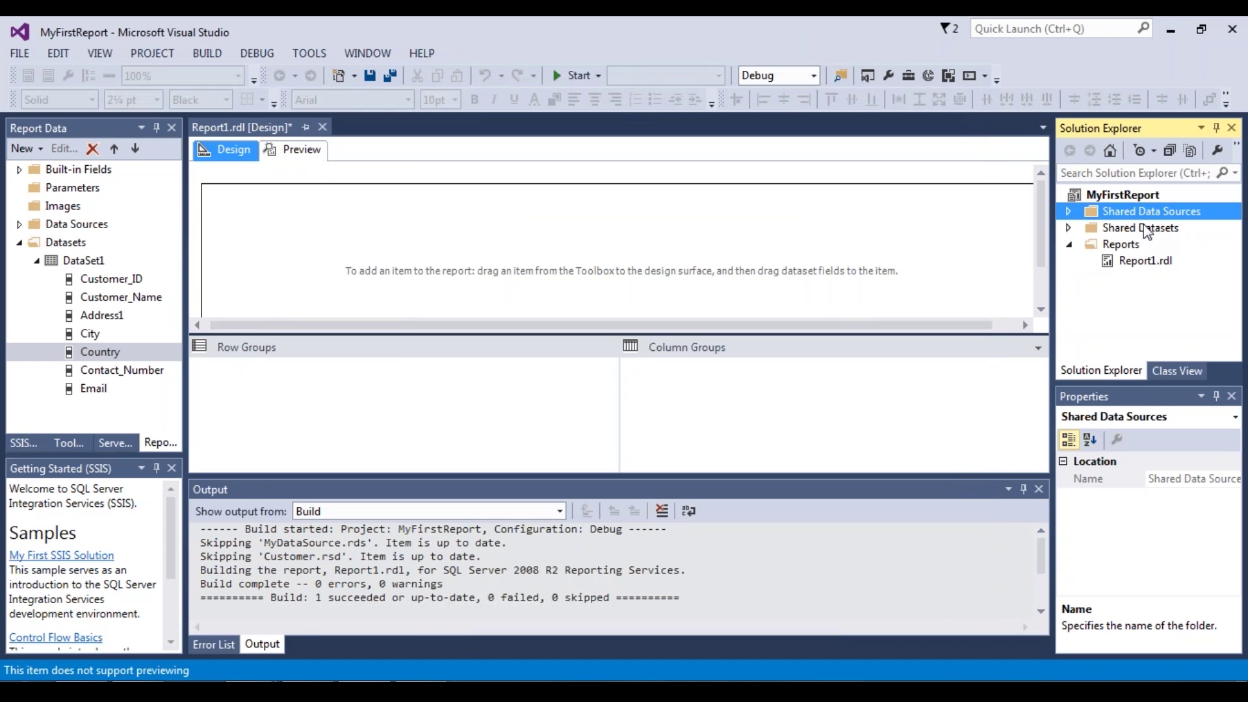
Step: Start a new shared dataset in the project that uses DataSource1 as its data source
left_click(1068, 228)
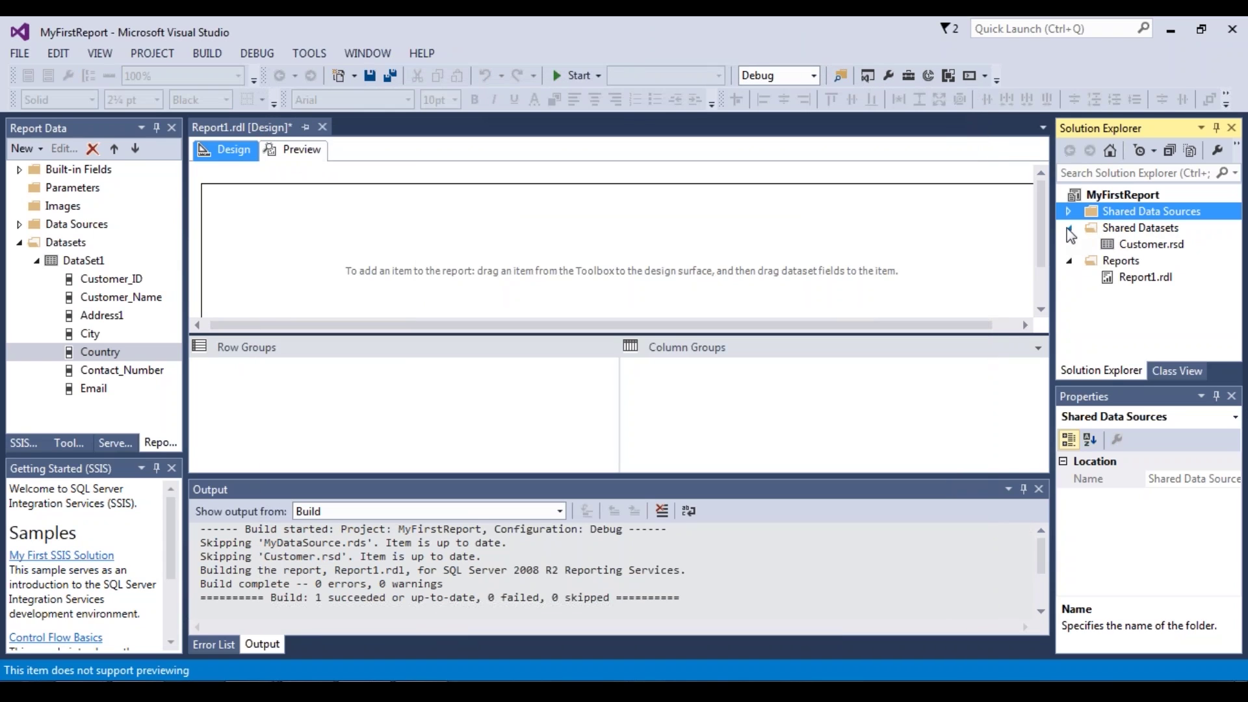
right_click(1111, 229)
left_click(988, 239)
left_click(560, 193)
left_click(489, 225)
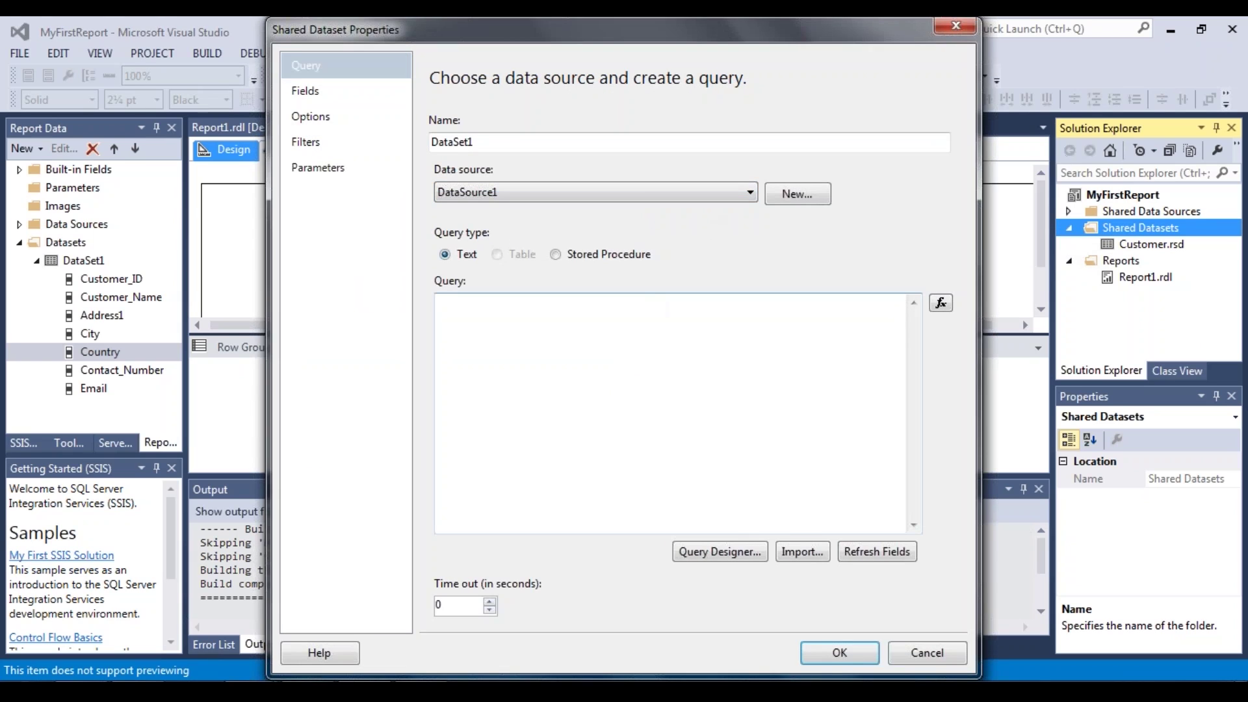
left_click(689, 323)
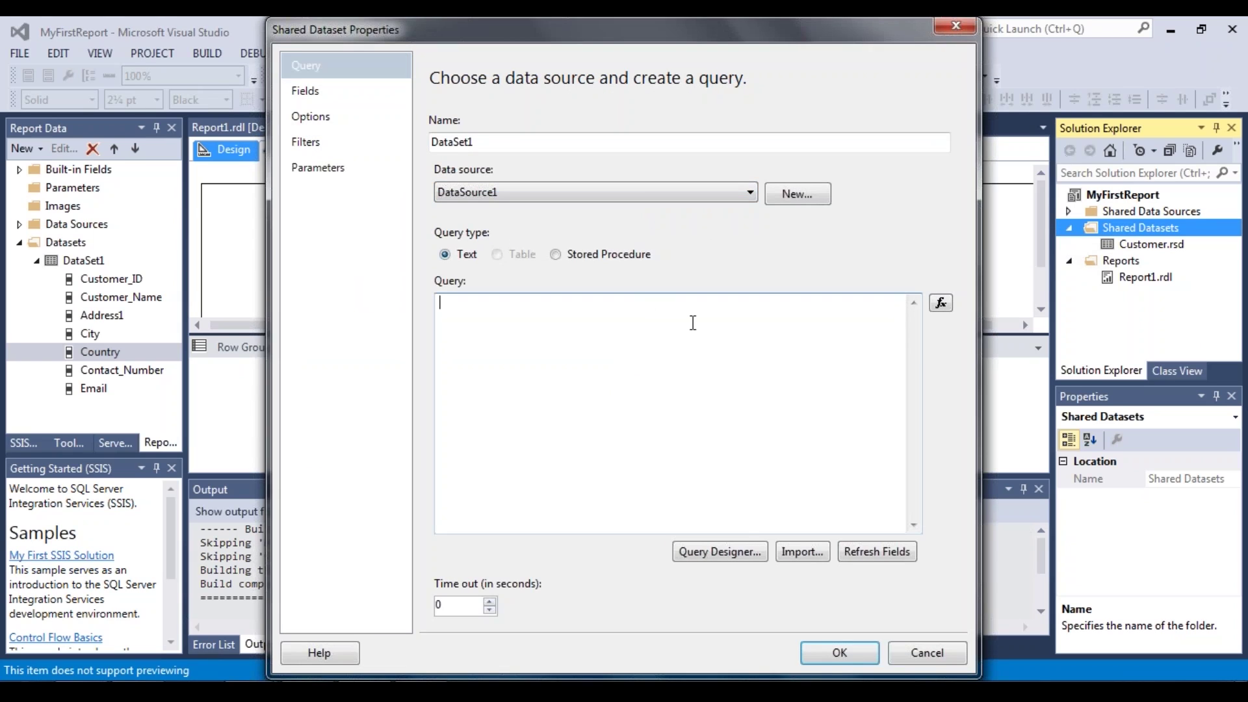
left_click(1234, 29)
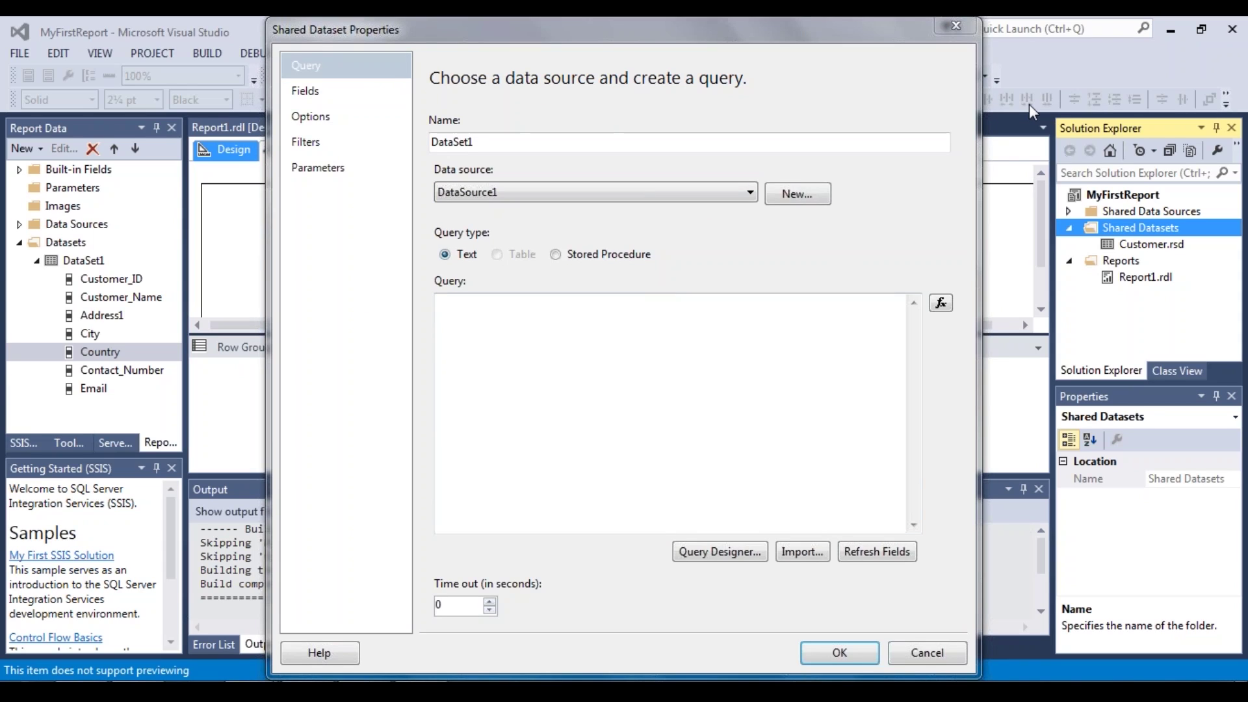
Step: Enter the text query "Select * from HumanRecource.Employees" for the shared dataset and save it
left_click(455, 306)
type("Select * from Human")
key("alt")
type("Recource.Em")
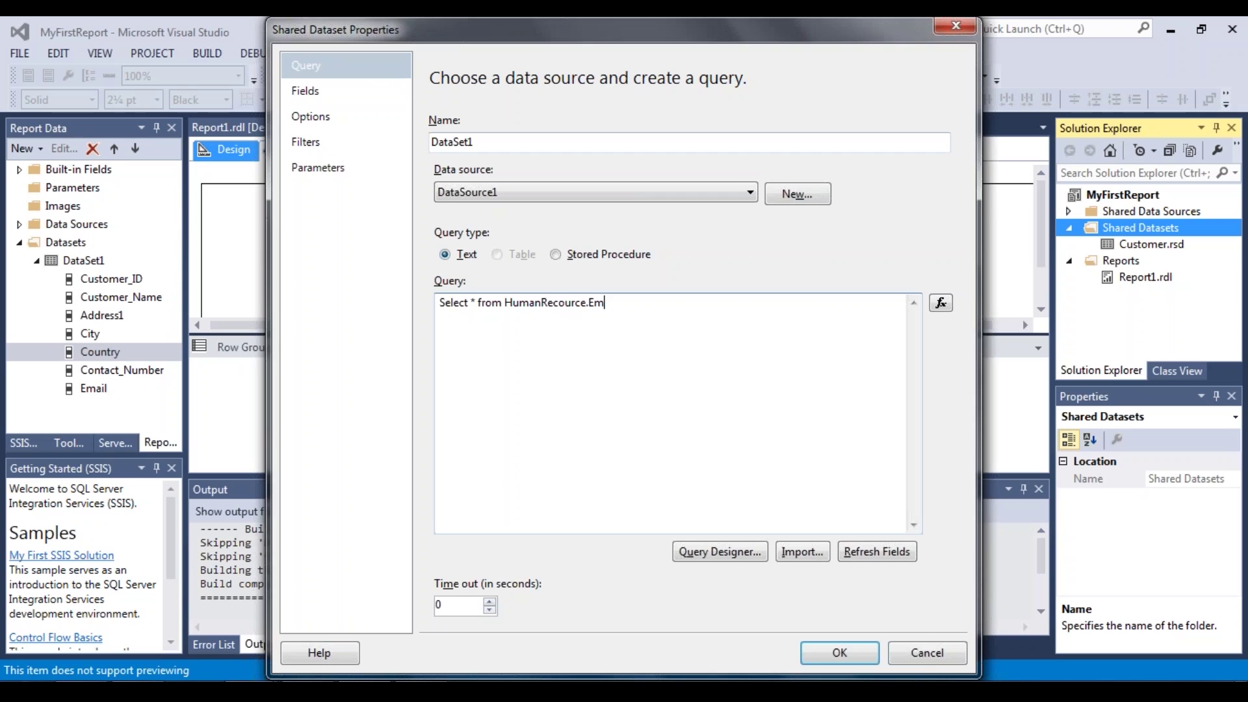
type("ployees")
left_click(845, 652)
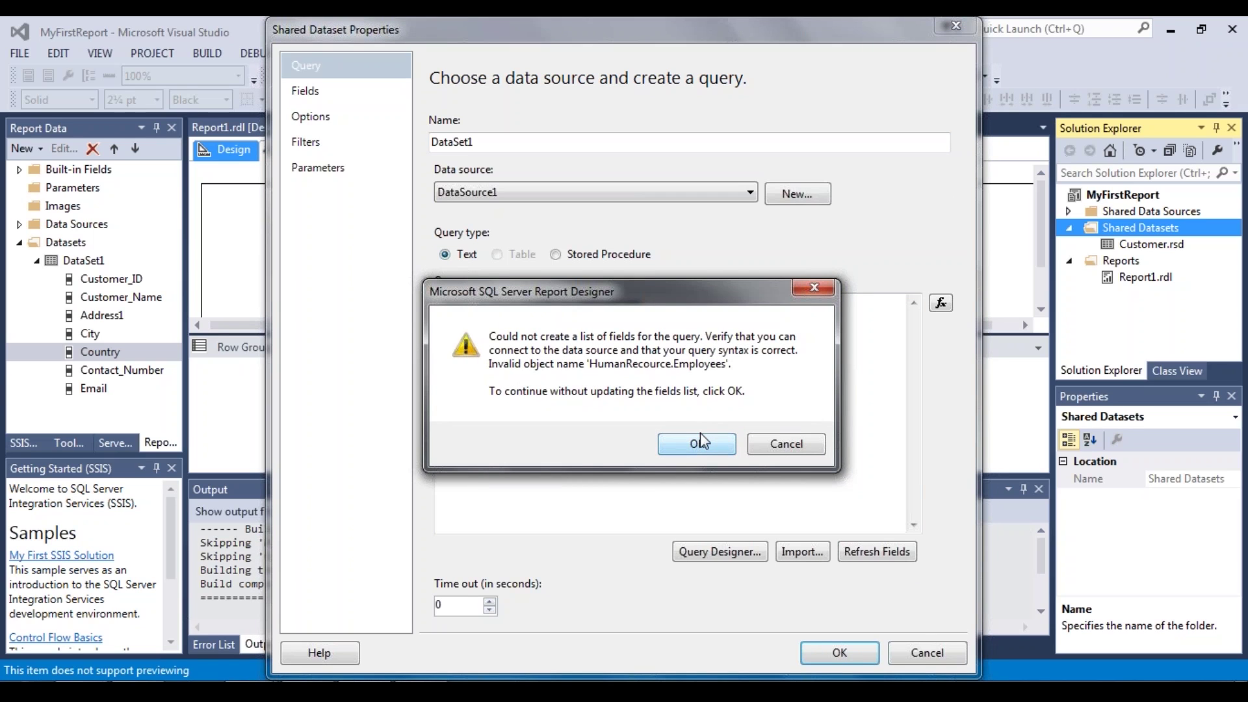
left_click(697, 440)
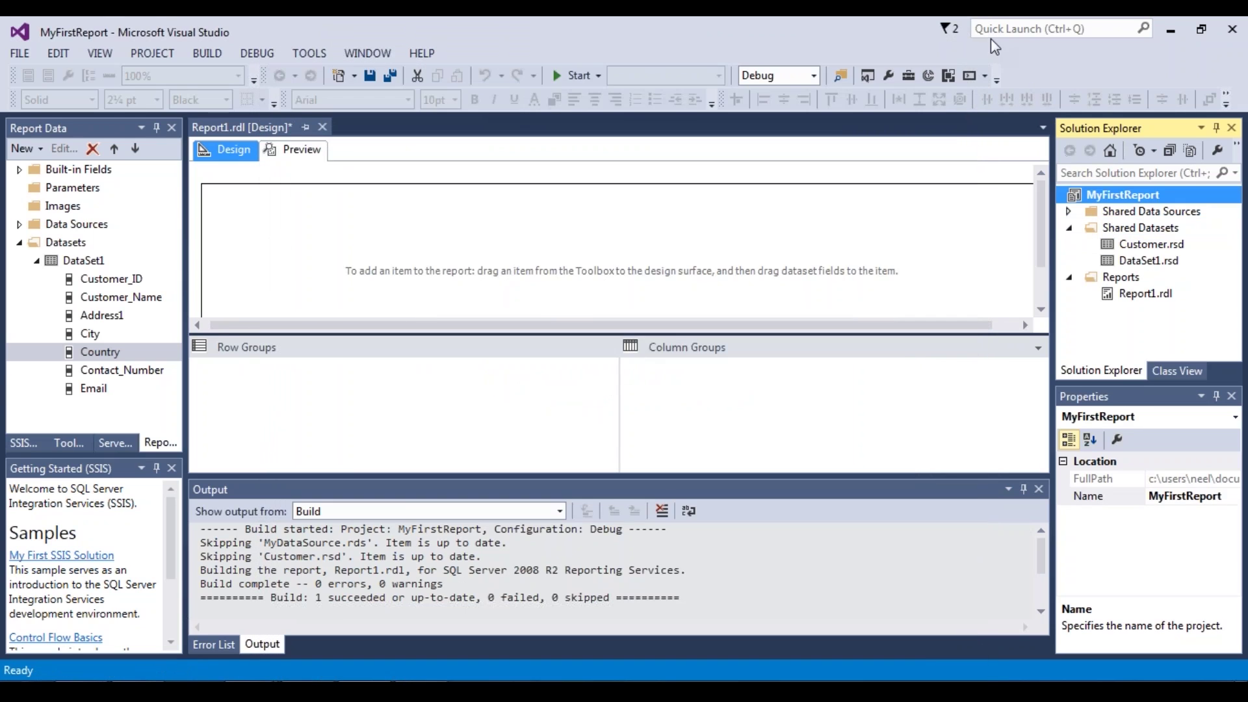
Step: Reopen the new shared dataset, rename it Employees, and correct its query to "Select * from HumanResources.Employee"
double_click(1145, 260)
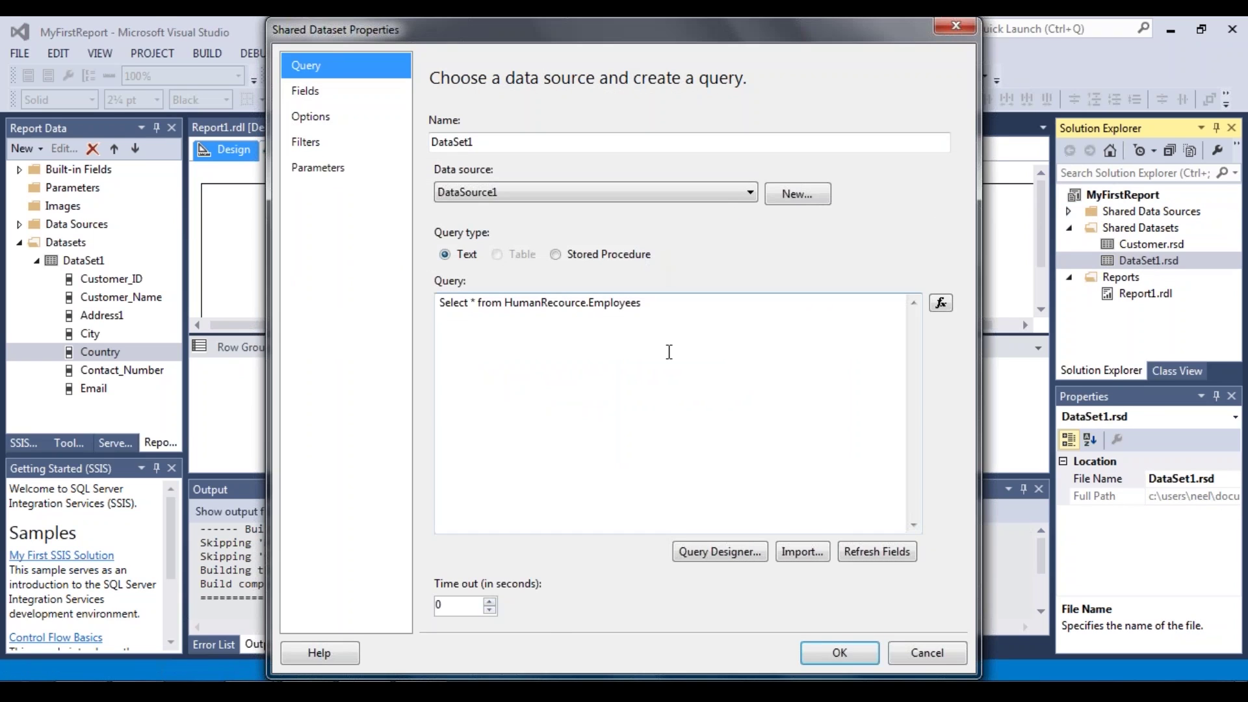
left_click(668, 351)
double_click(494, 143)
type("Employees")
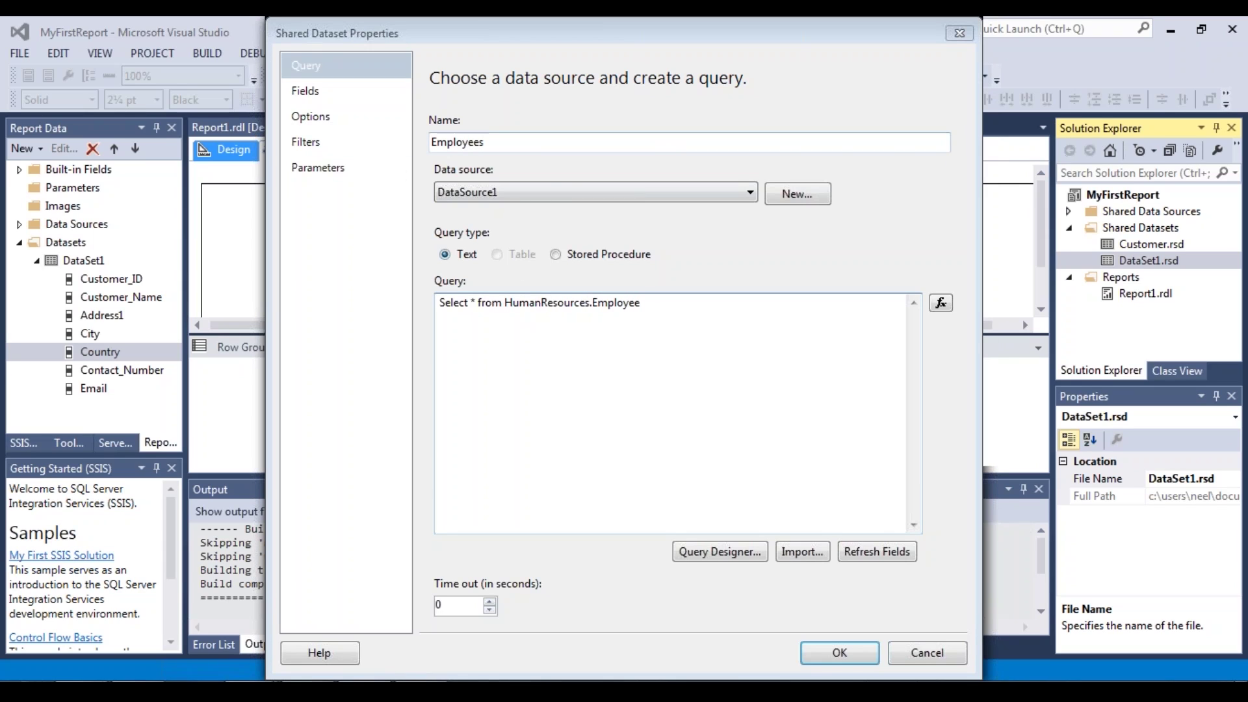
left_click_drag(535, 154, 441, 148)
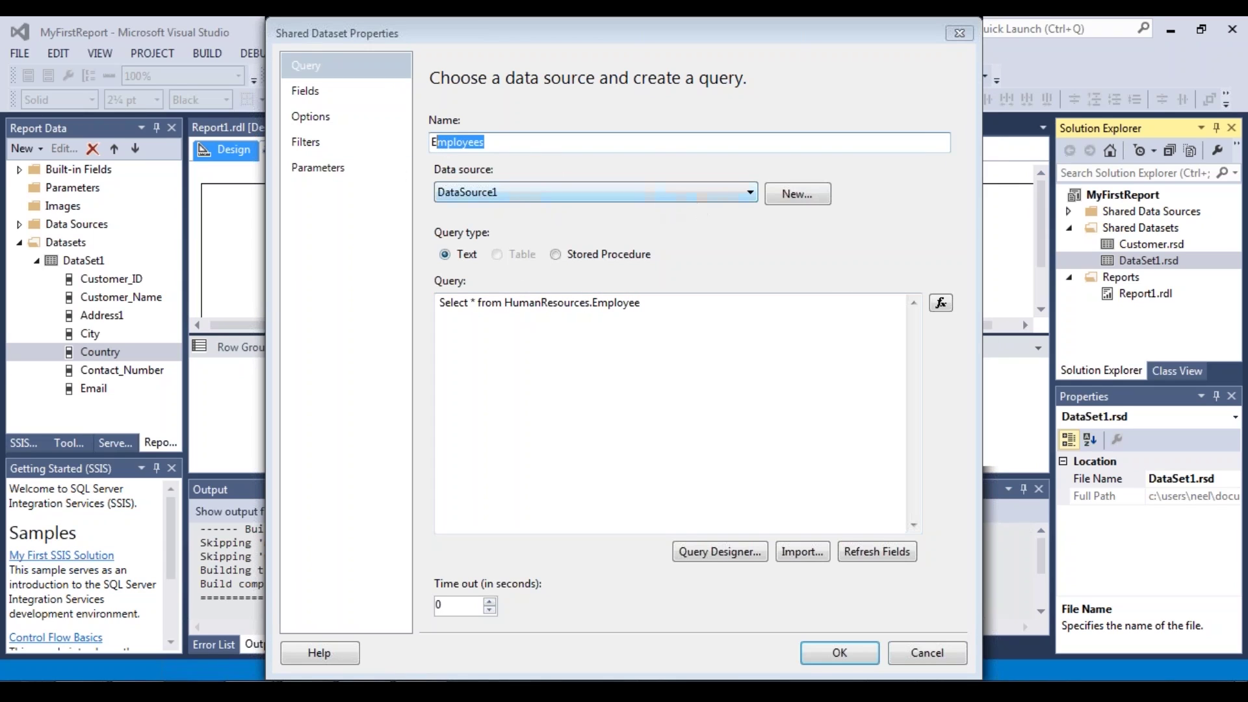
left_click(729, 351)
left_click(845, 655)
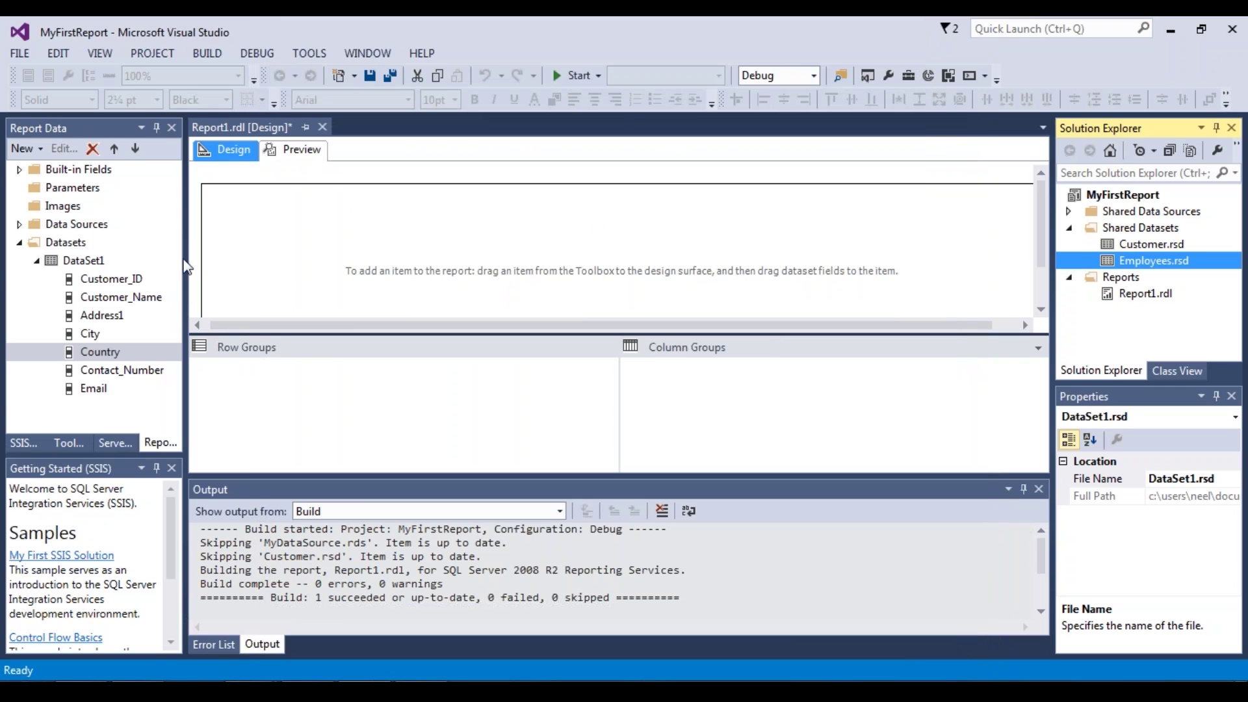
Step: Insert a chart into the empty report body, choosing the basic pie from the Shape chart types
left_click(36, 260)
right_click(55, 242)
key("Escape")
right_click(484, 240)
mouse_move(601, 309)
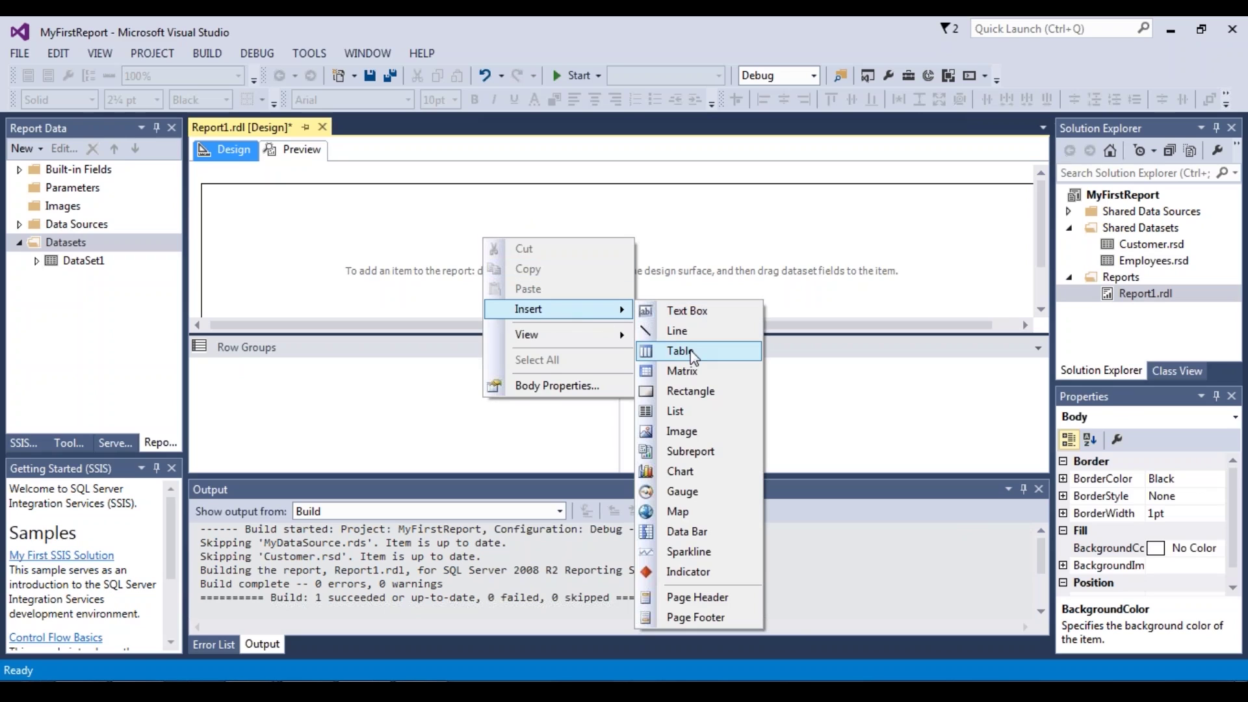
left_click(708, 472)
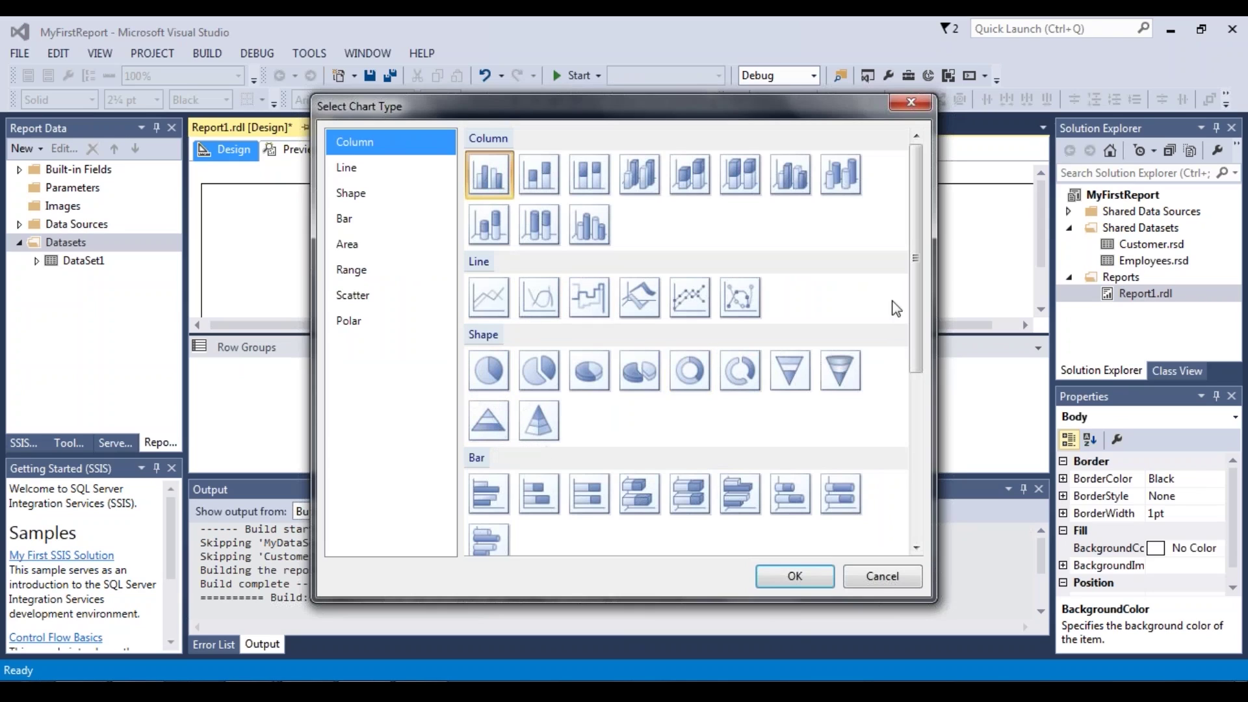
left_click_drag(917, 214, 893, 385)
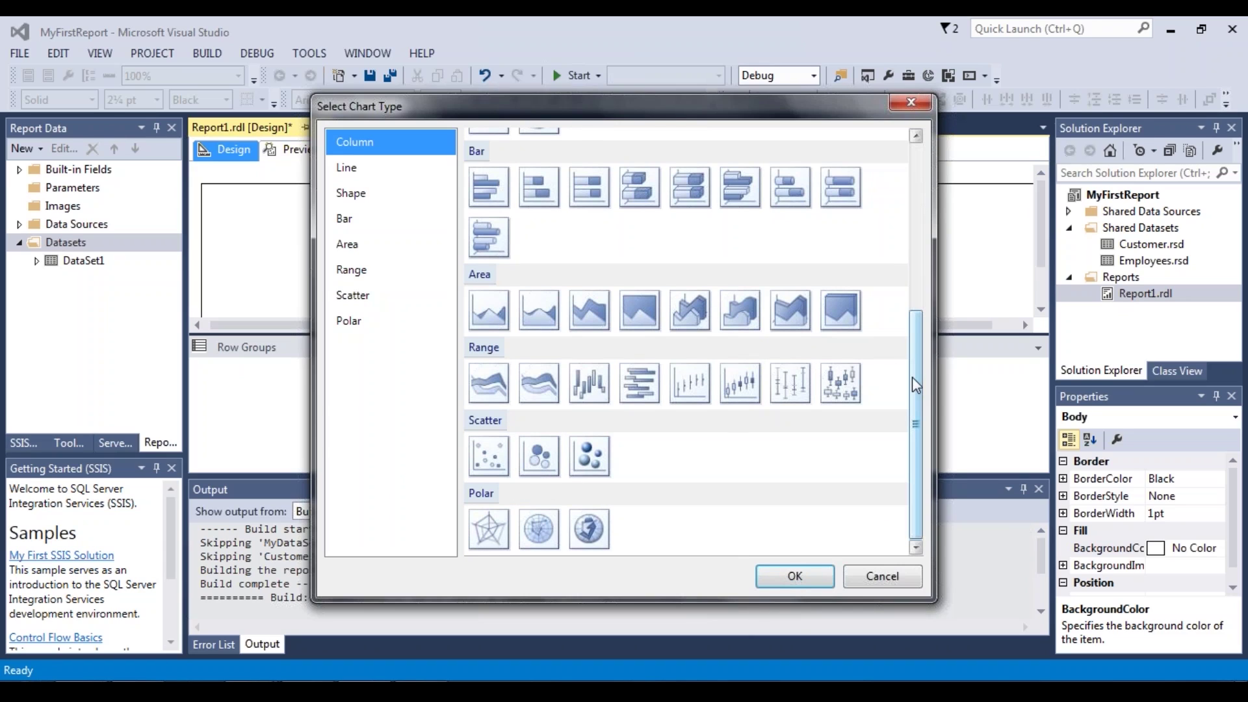
left_click_drag(912, 377, 871, 271)
double_click(489, 347)
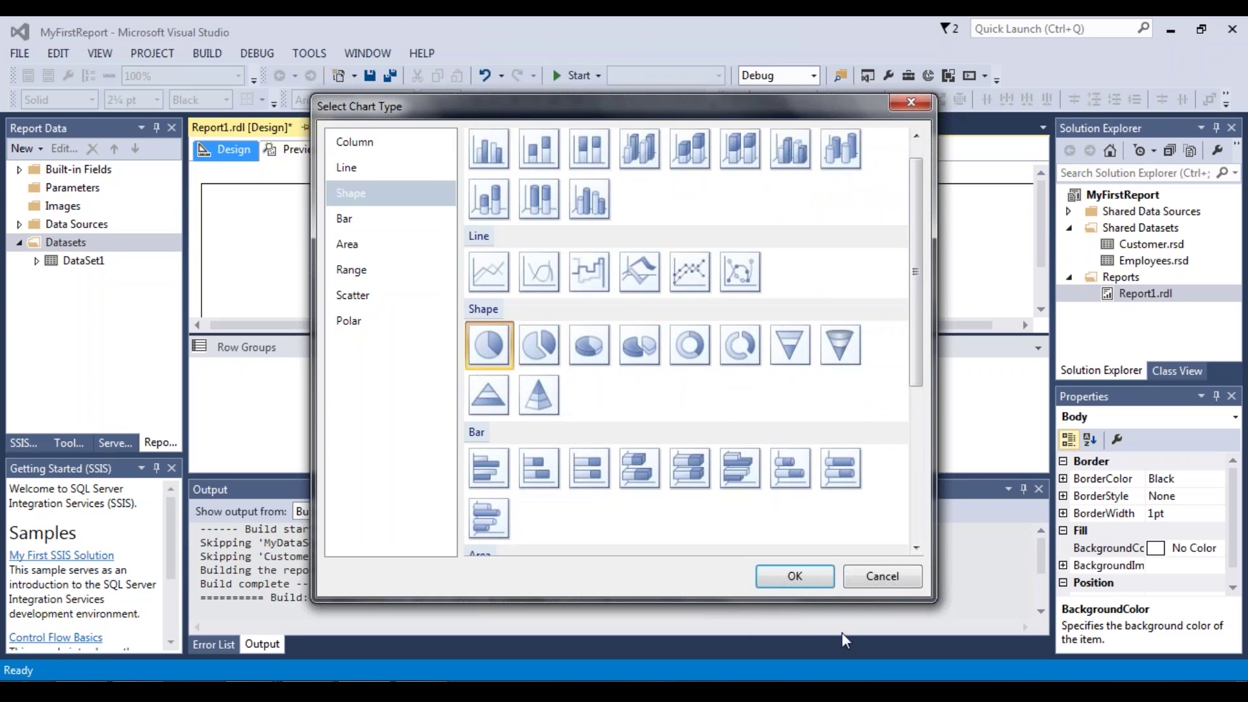
Step: Add a dataset to the report that uses the shared Employees dataset
left_click(1137, 261)
right_click(77, 245)
left_click(114, 258)
left_click(554, 291)
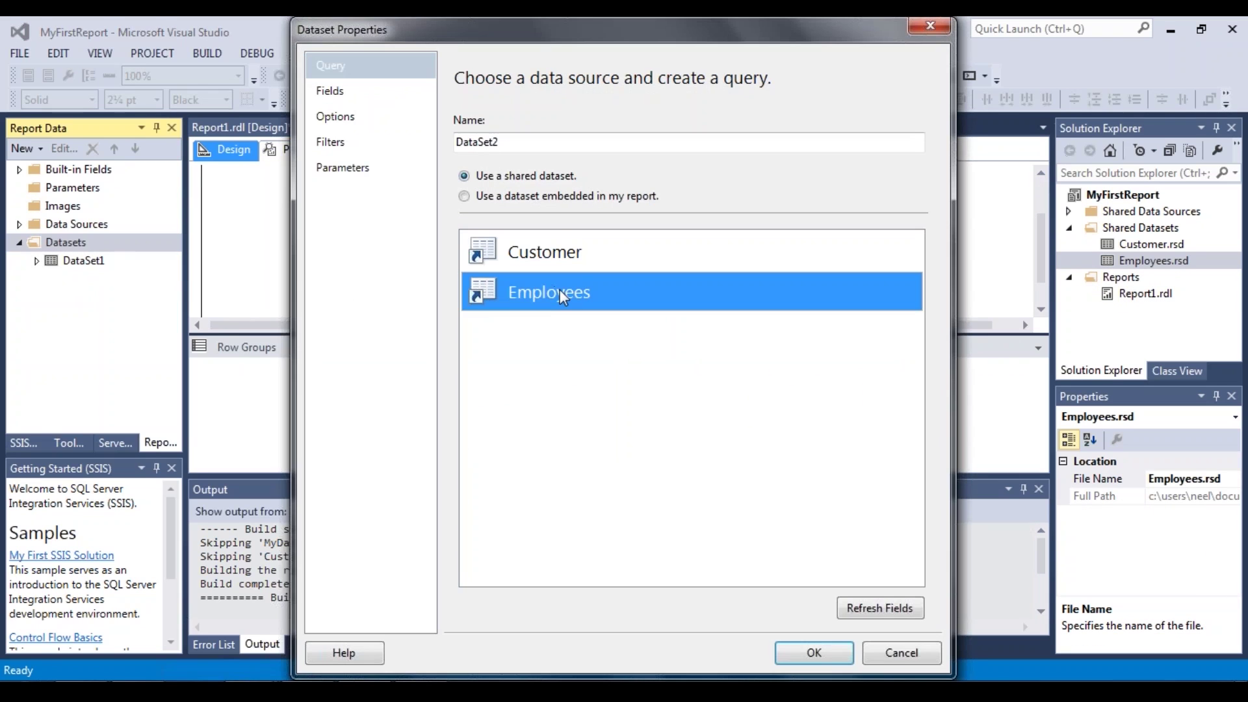
left_click(815, 654)
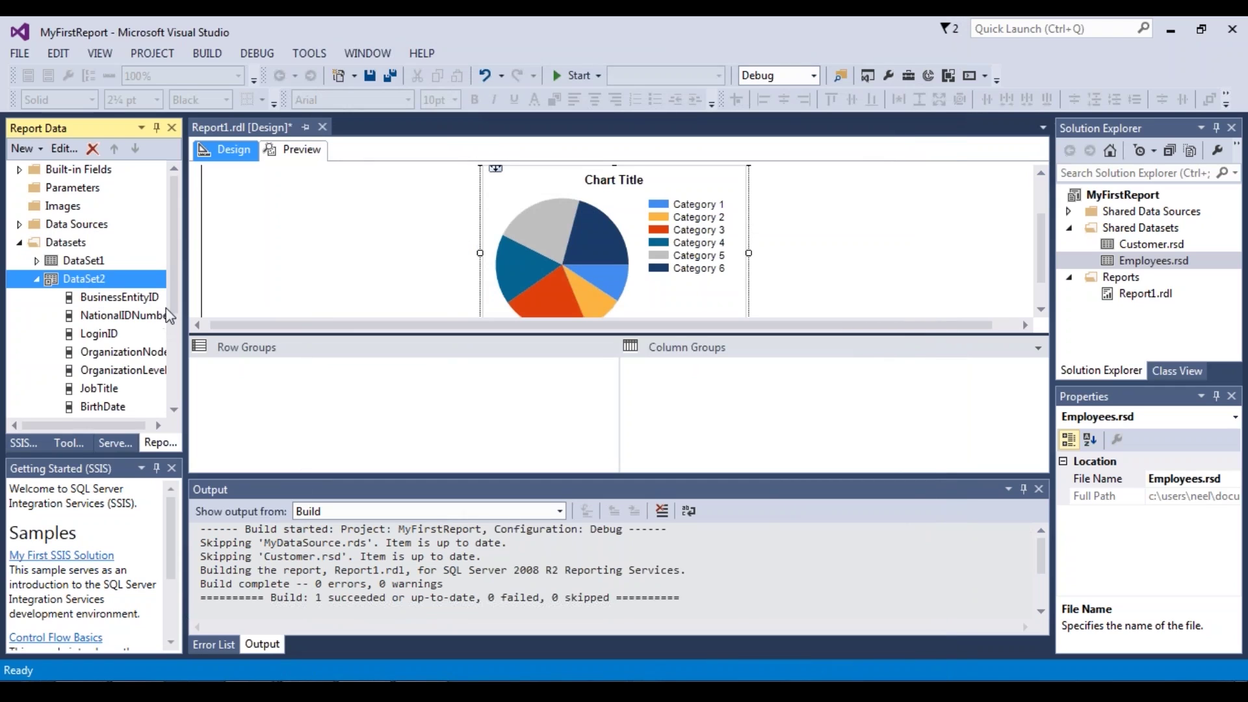
Step: Try using Gender as the pie chart's value with a different aggregate function and preview the report
scroll(166, 308, "down", 1)
scroll(164, 311, "down", 2)
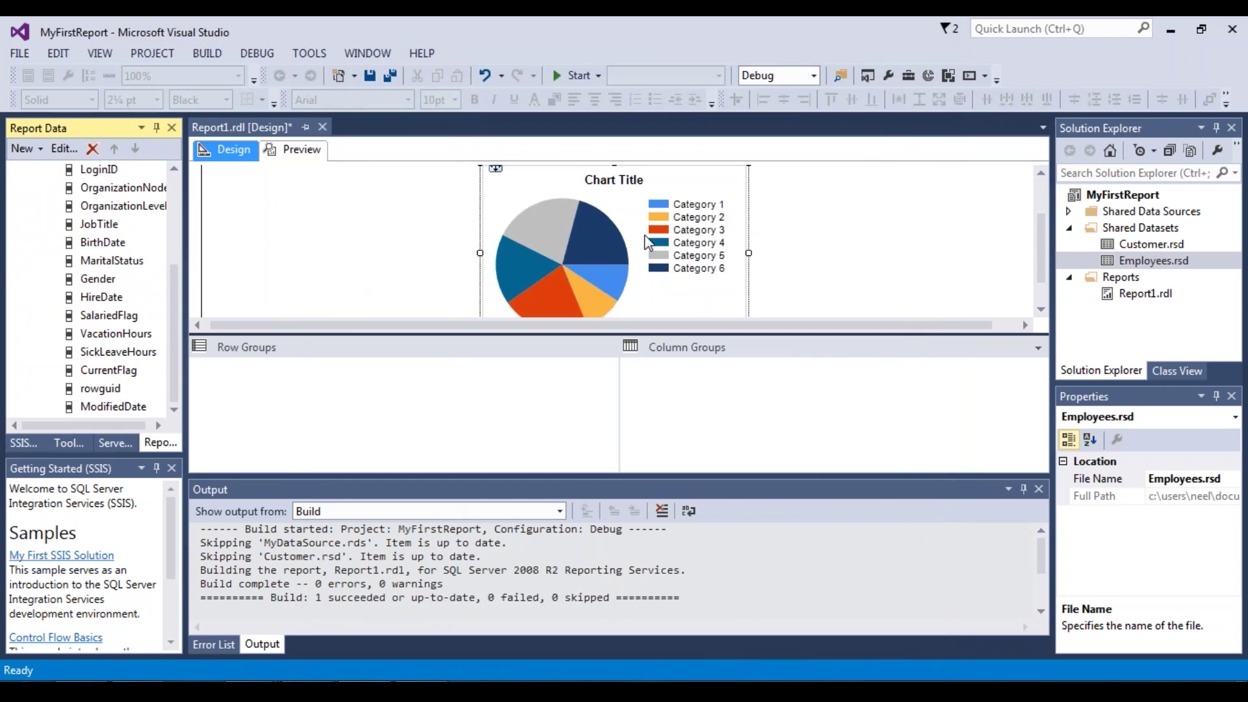
right_click(697, 232)
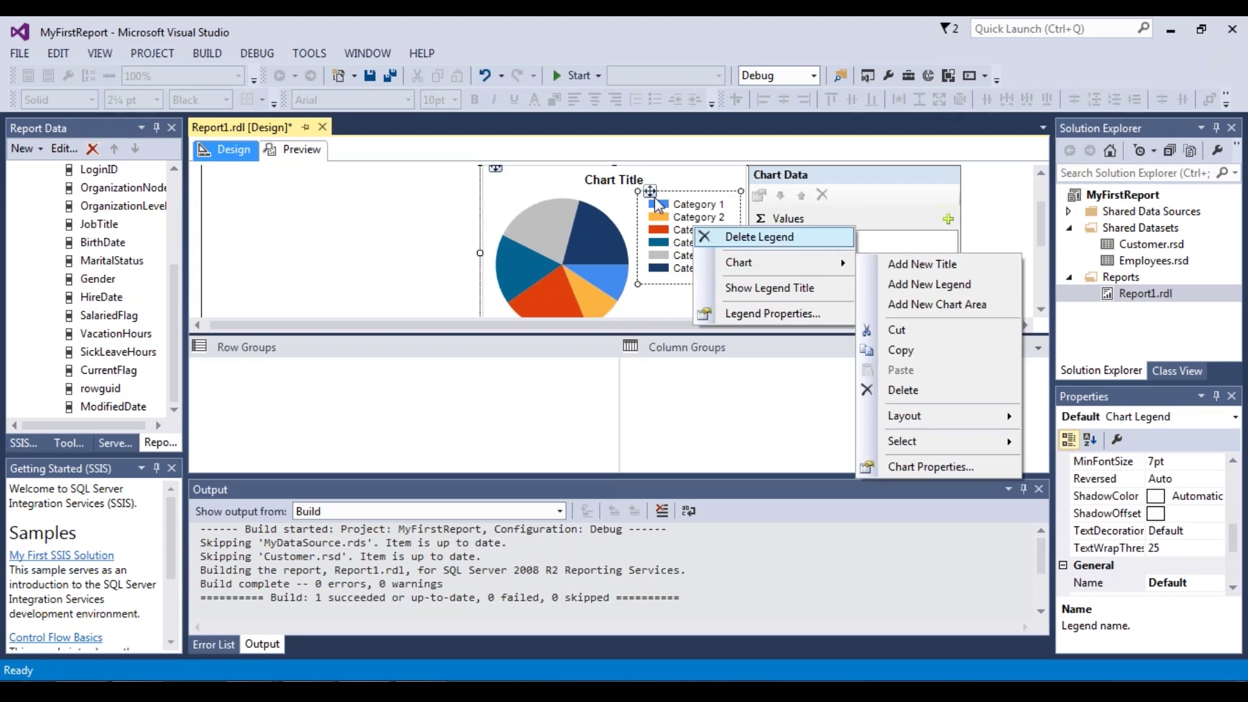
left_click(632, 181)
left_click(108, 336)
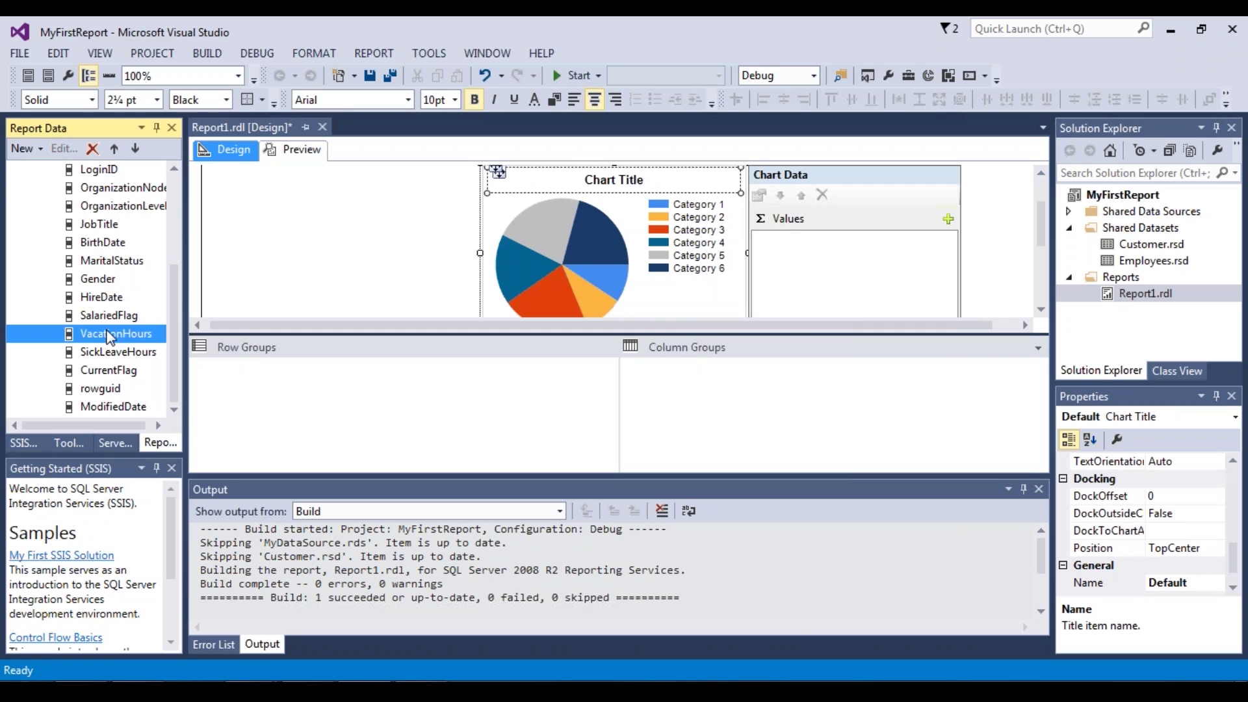
left_click_drag(117, 282, 845, 240)
left_click(944, 258)
mouse_move(968, 298)
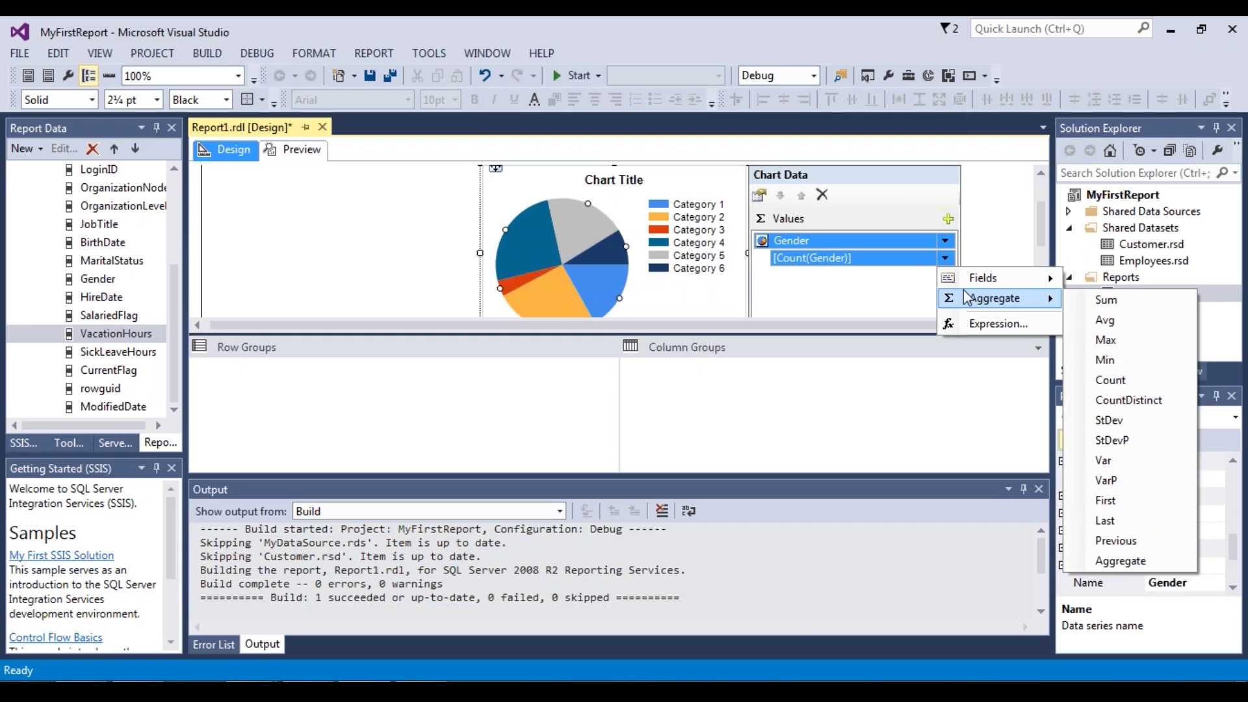
left_click(1128, 400)
left_click(698, 228)
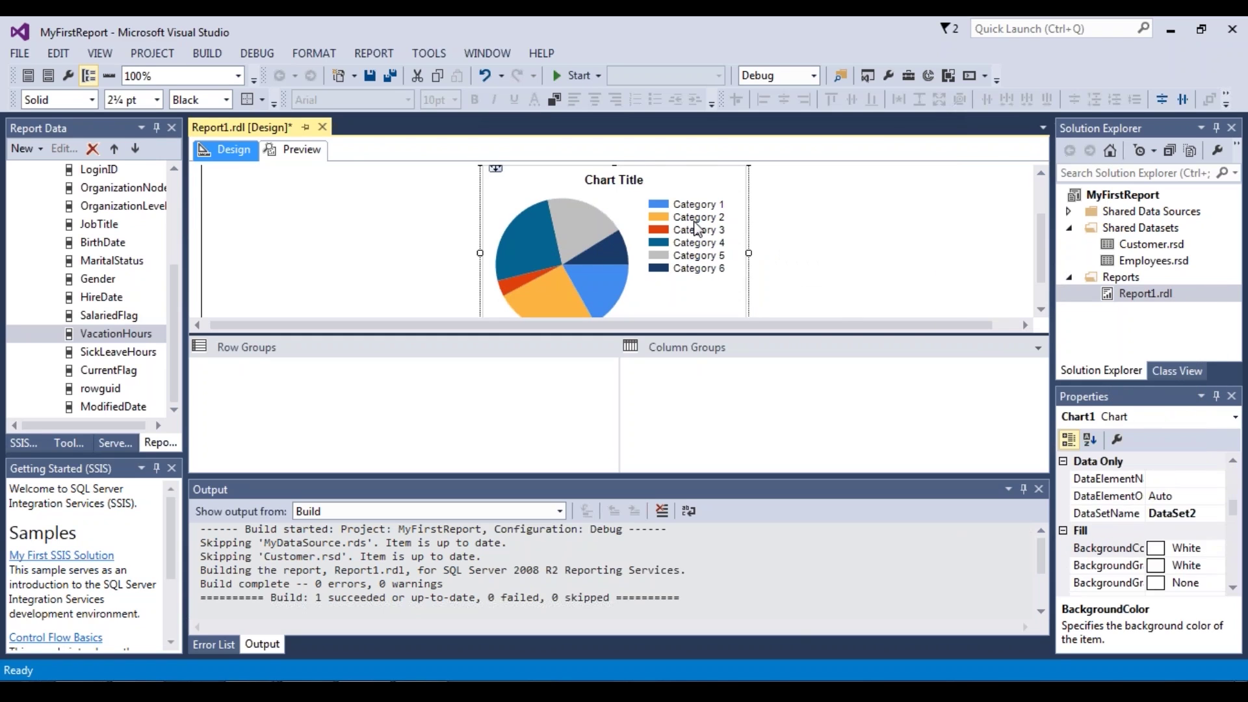
left_click(294, 150)
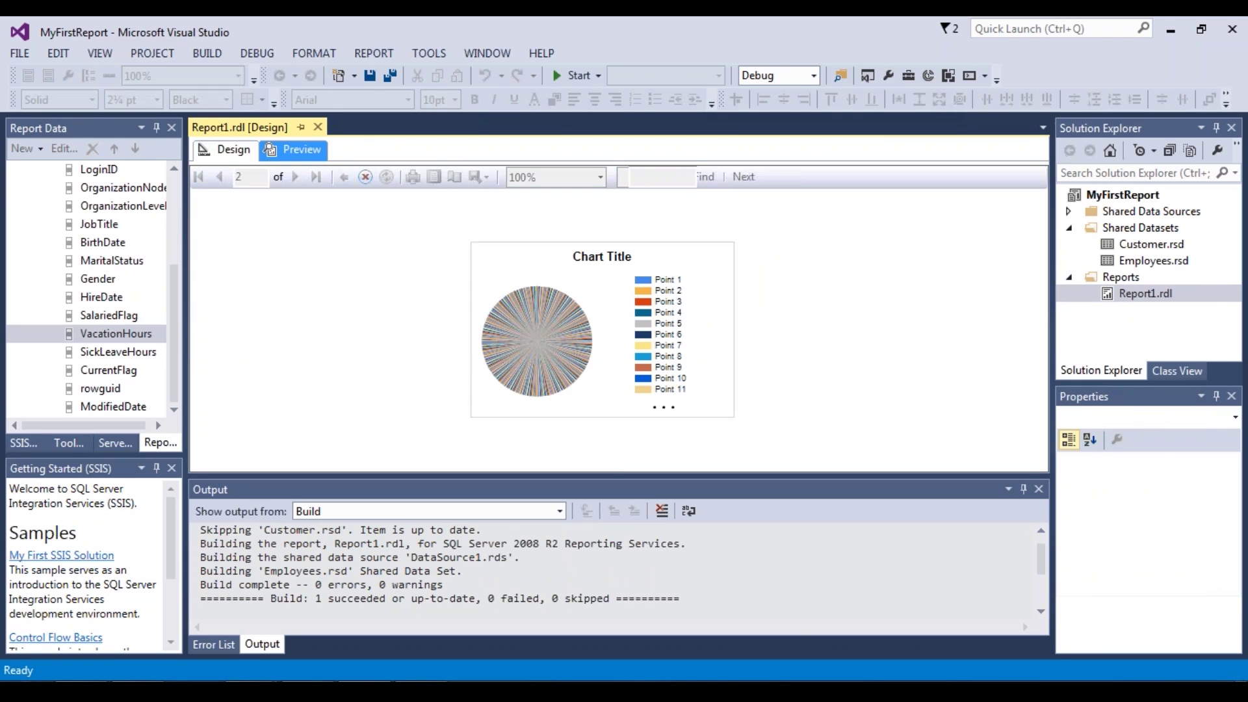
Step: Return to the design and remove the Gender field from the pie chart's values
left_click(228, 150)
right_click(706, 233)
mouse_move(780, 267)
key("Escape")
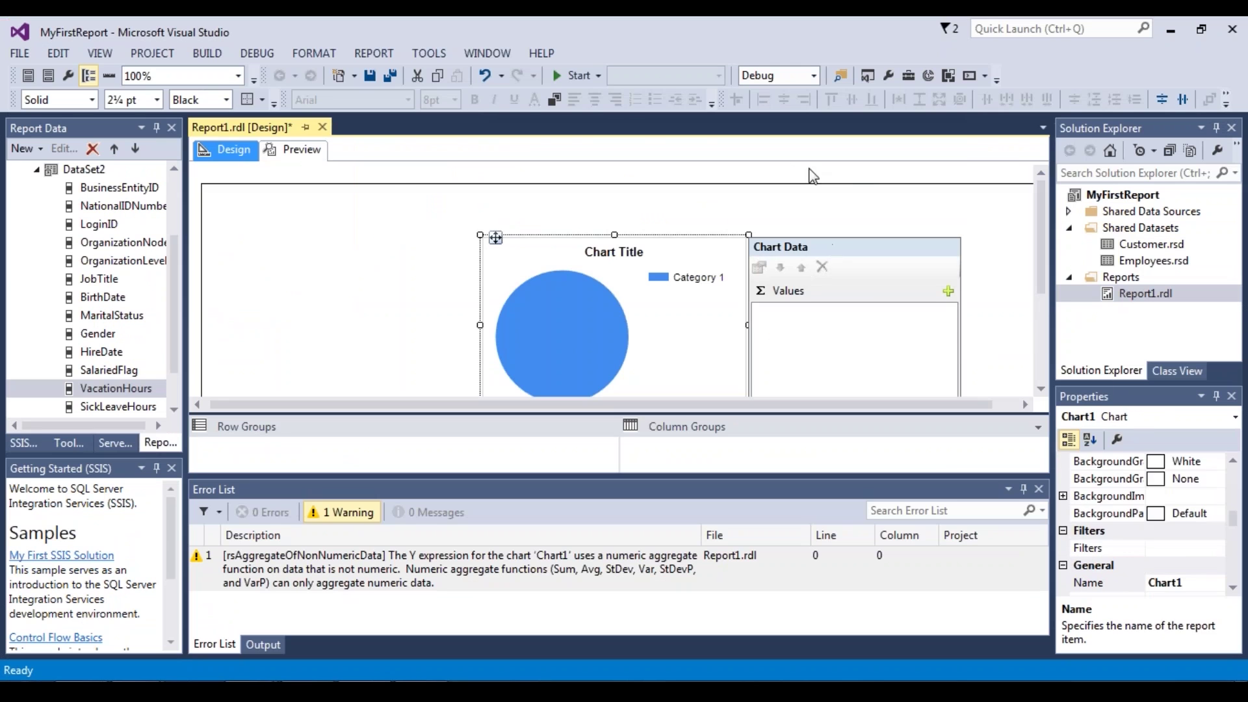
left_click(650, 279)
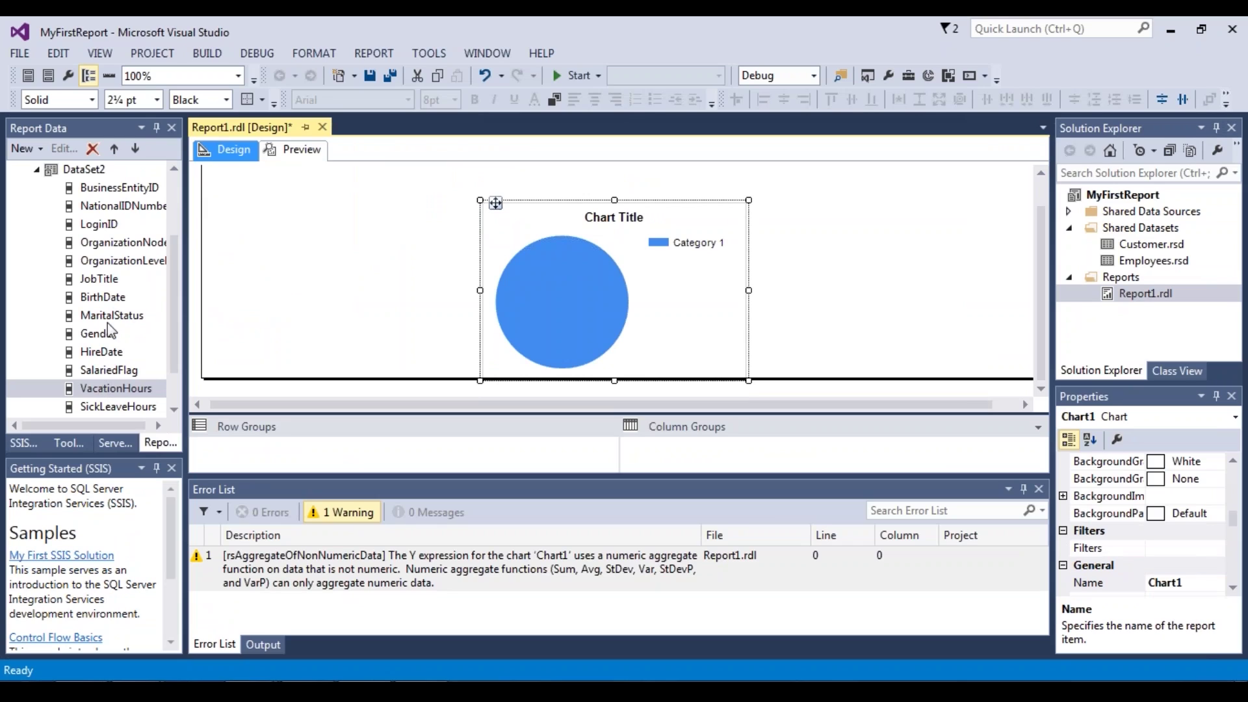
Step: Set Gender as the pie chart's category group and preview the report
left_click(625, 276)
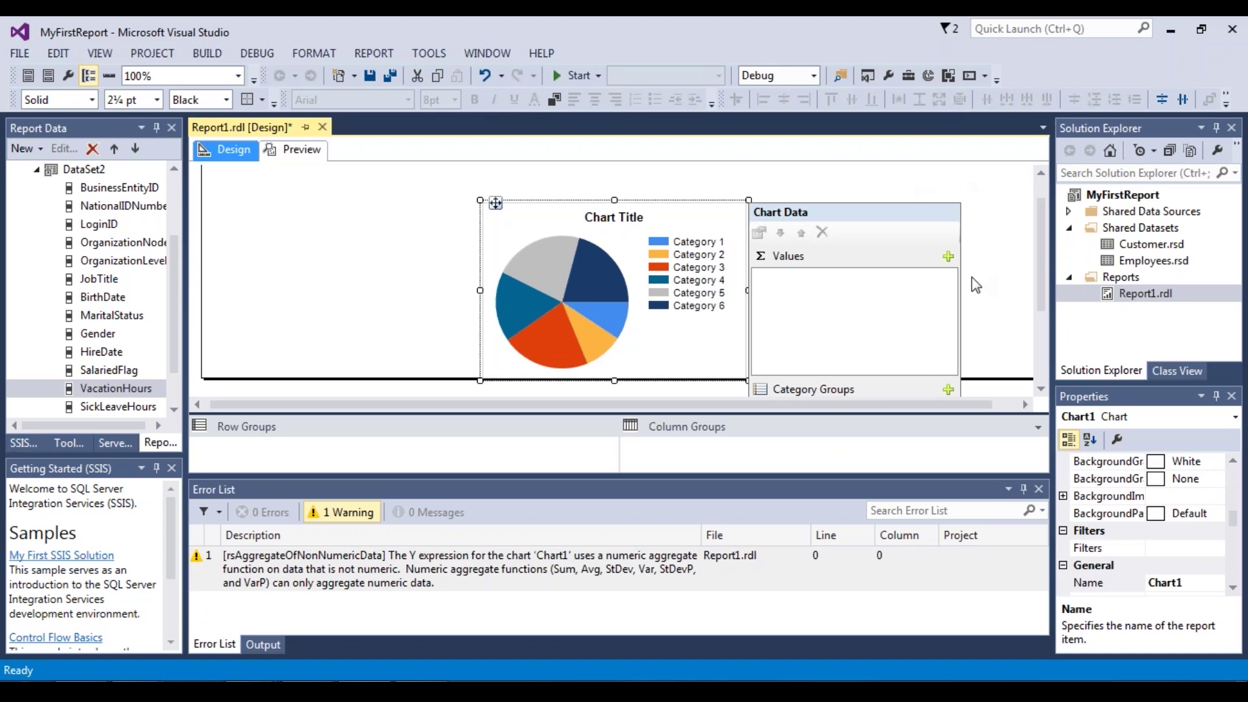
left_click(970, 312)
left_click(715, 325)
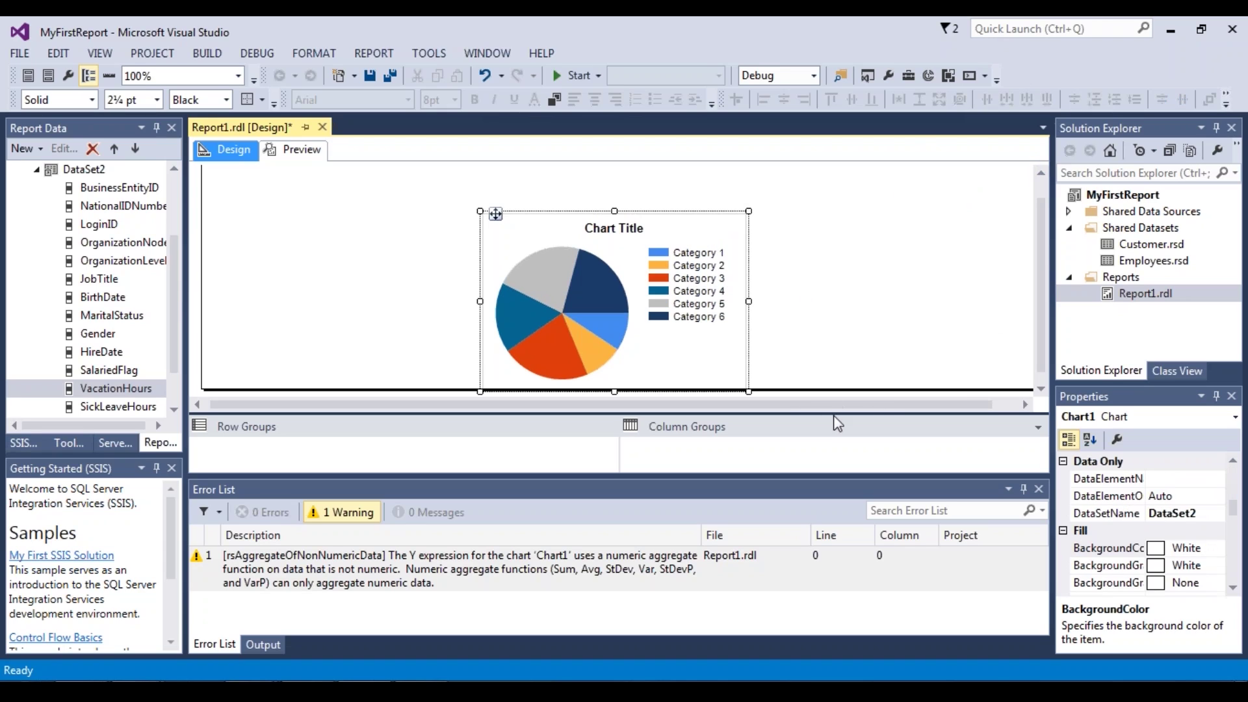
left_click(688, 354)
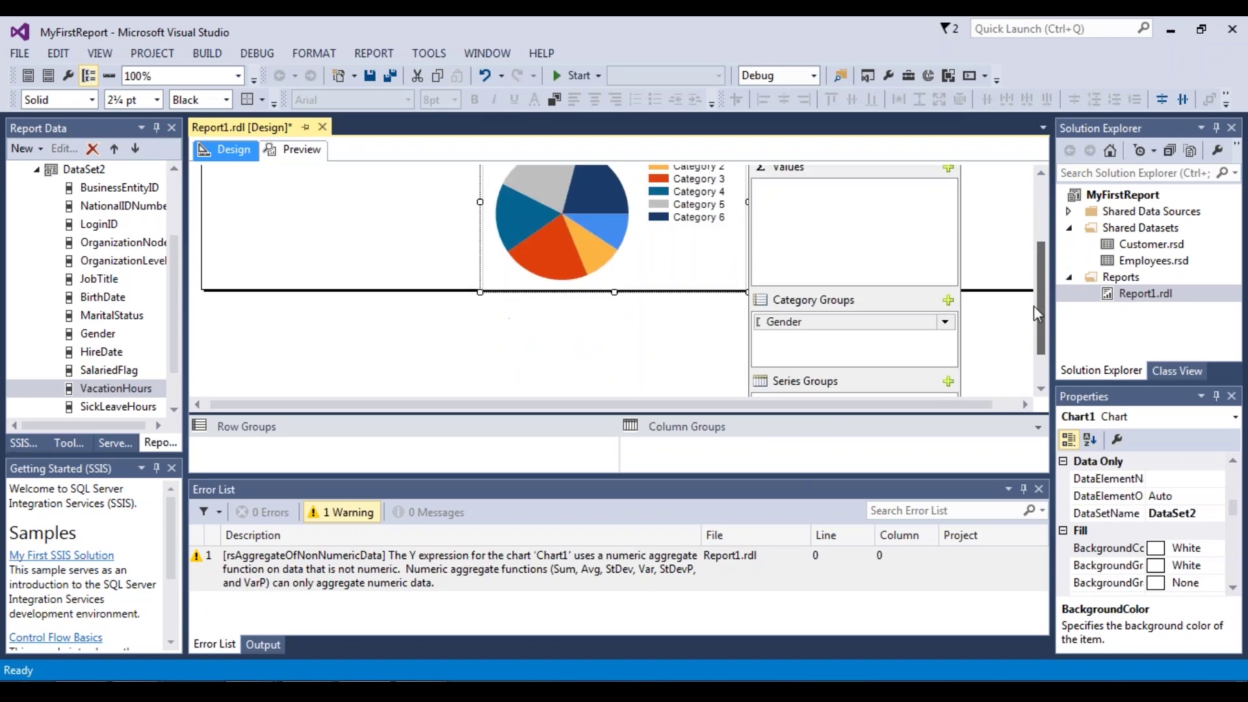
left_click(945, 319)
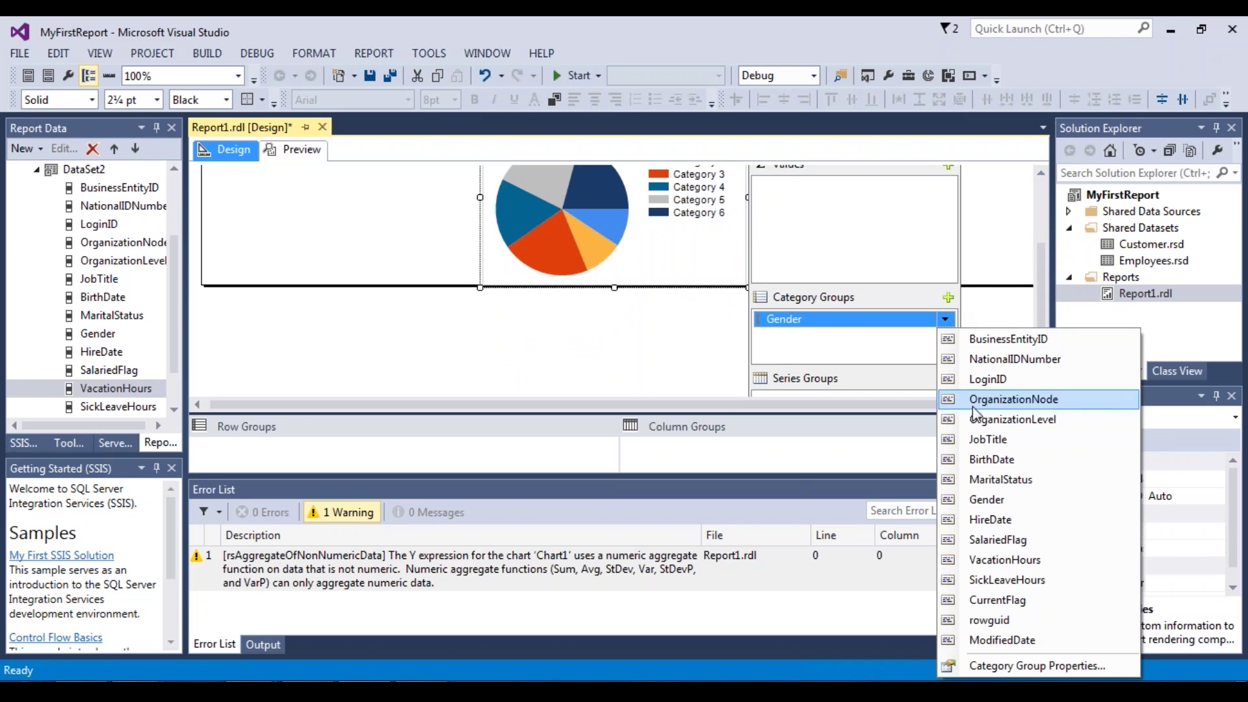
key("Escape")
left_click(316, 154)
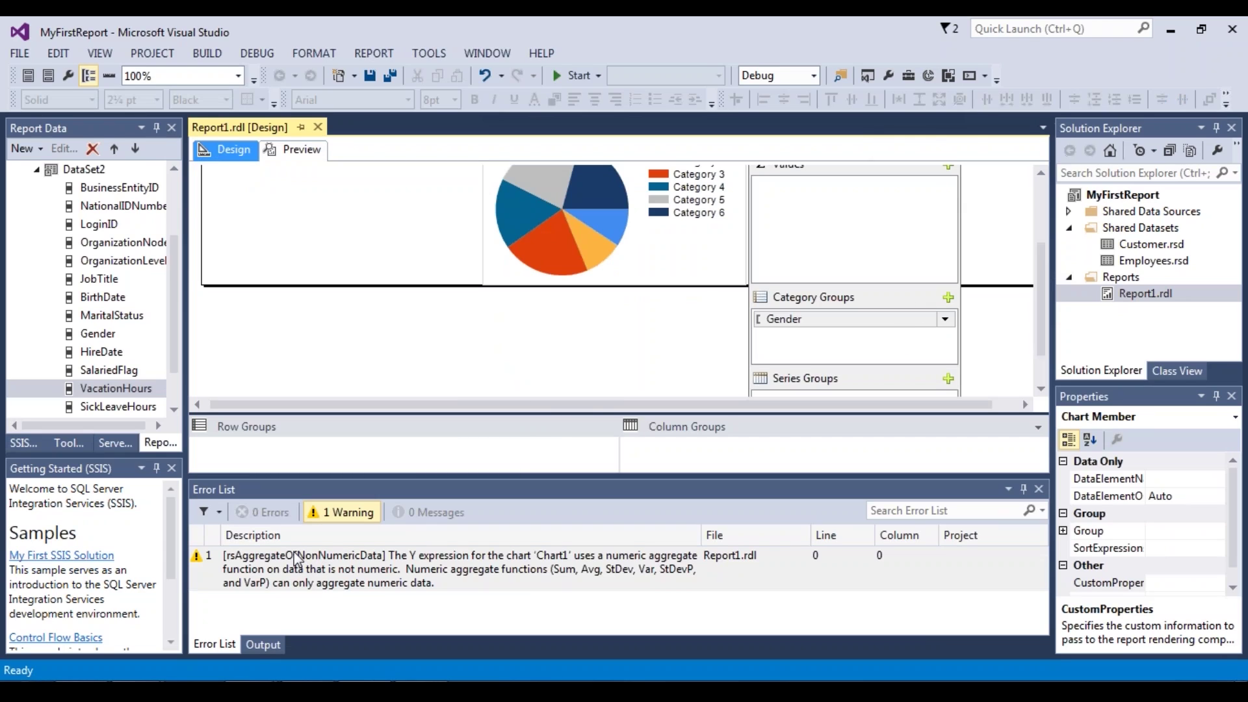
Step: Add the count of Gender as the pie chart's value, check it in the preview and return to the design
left_click(949, 166)
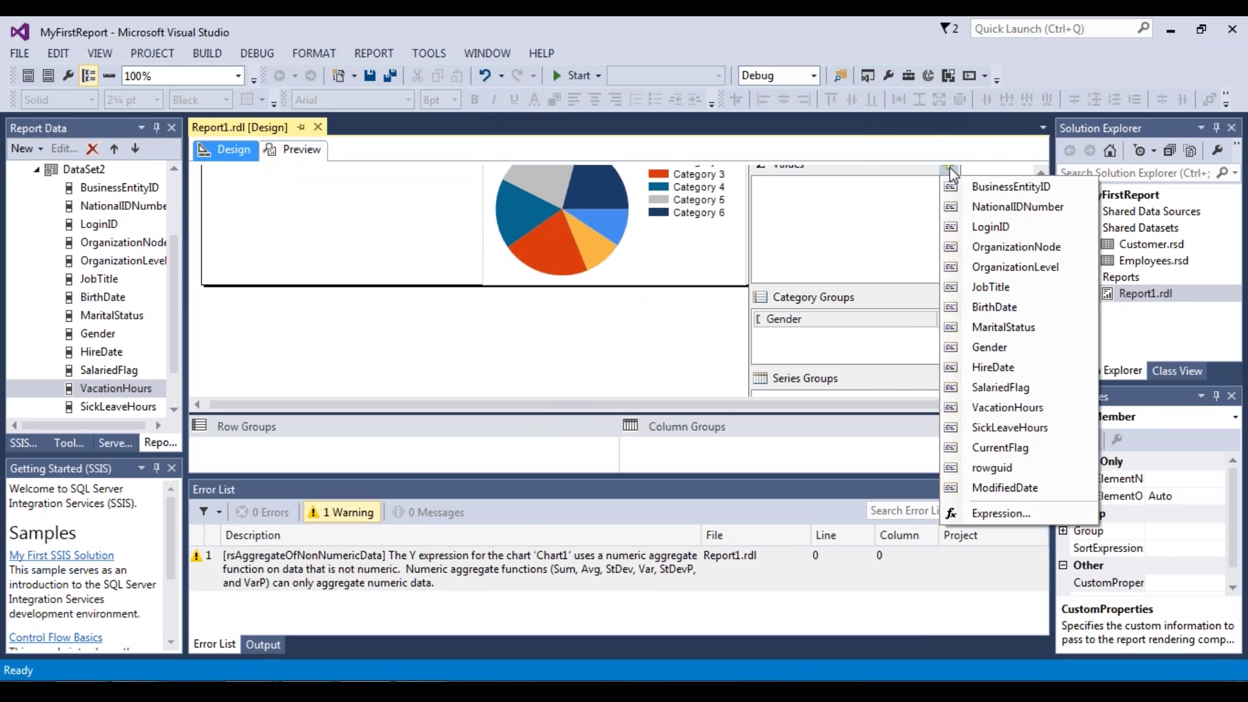
left_click(1025, 349)
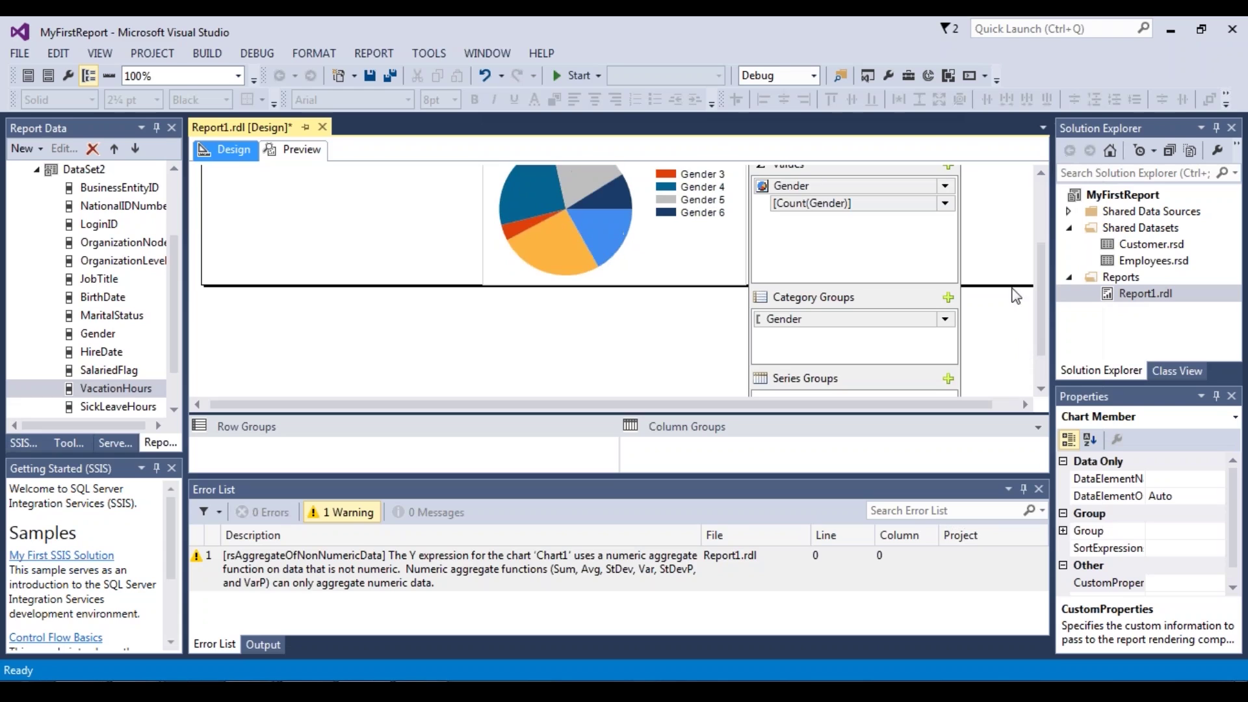
left_click(303, 150)
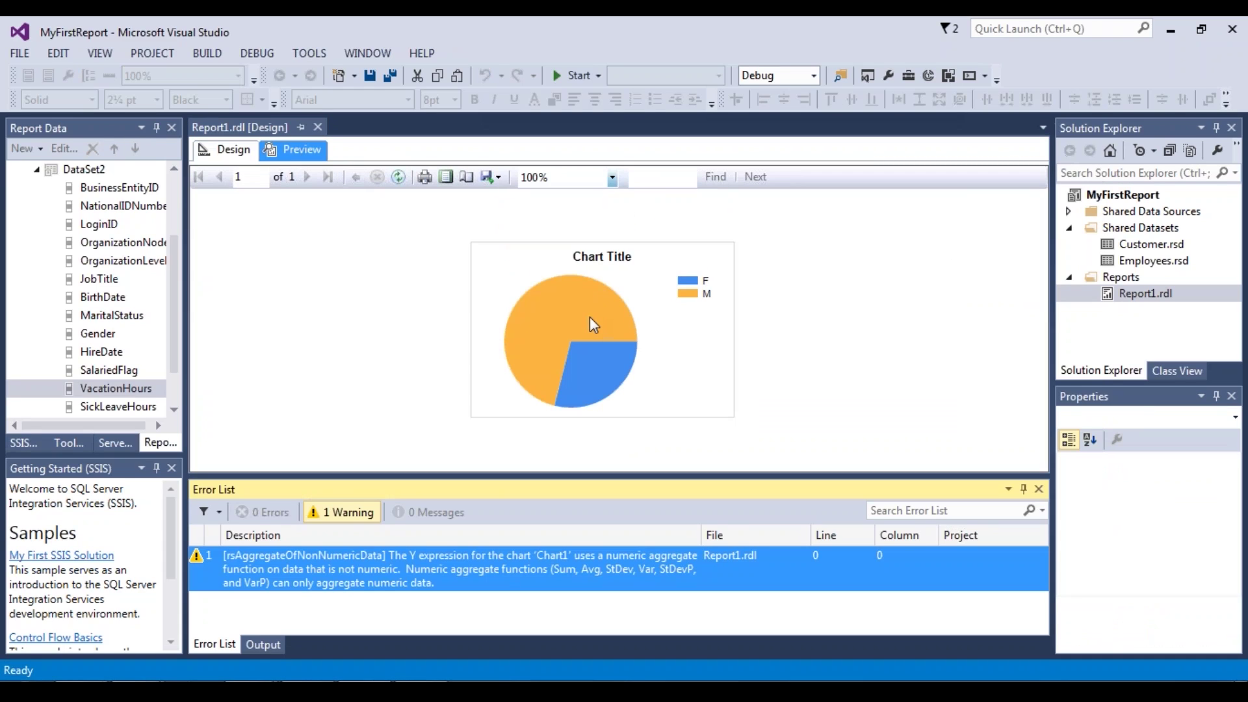
left_click(232, 152)
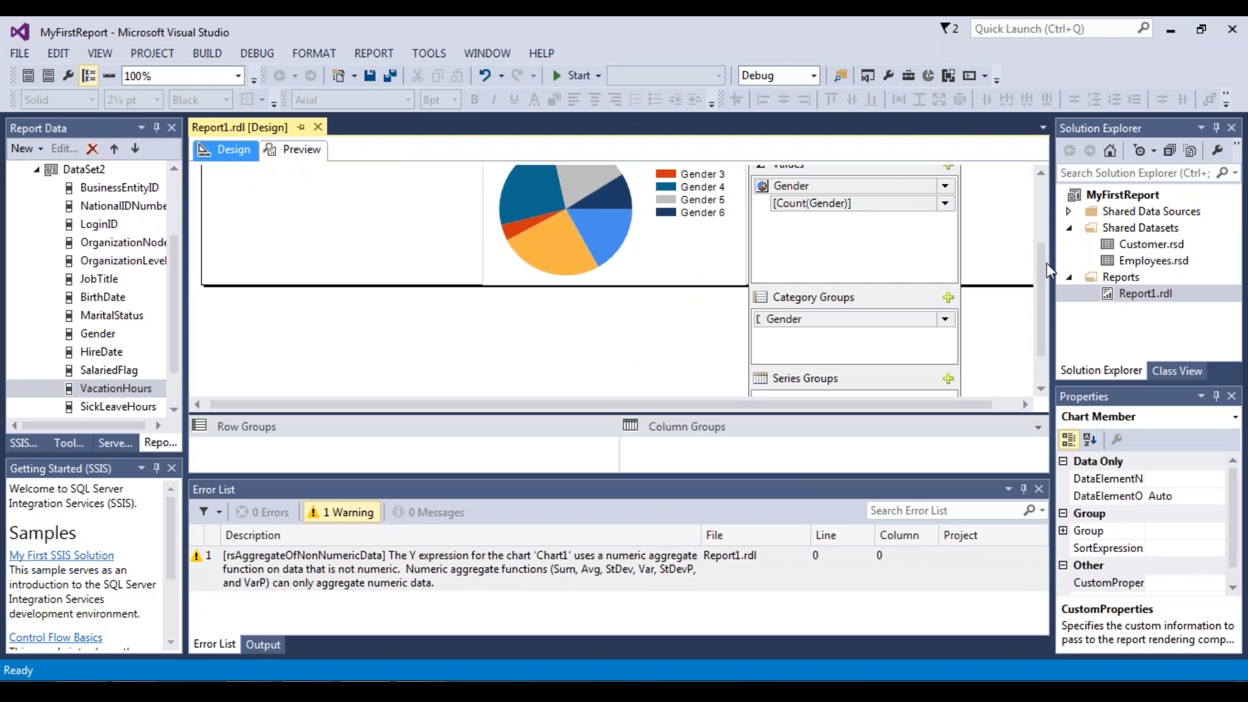
left_click_drag(1042, 263, 1044, 236)
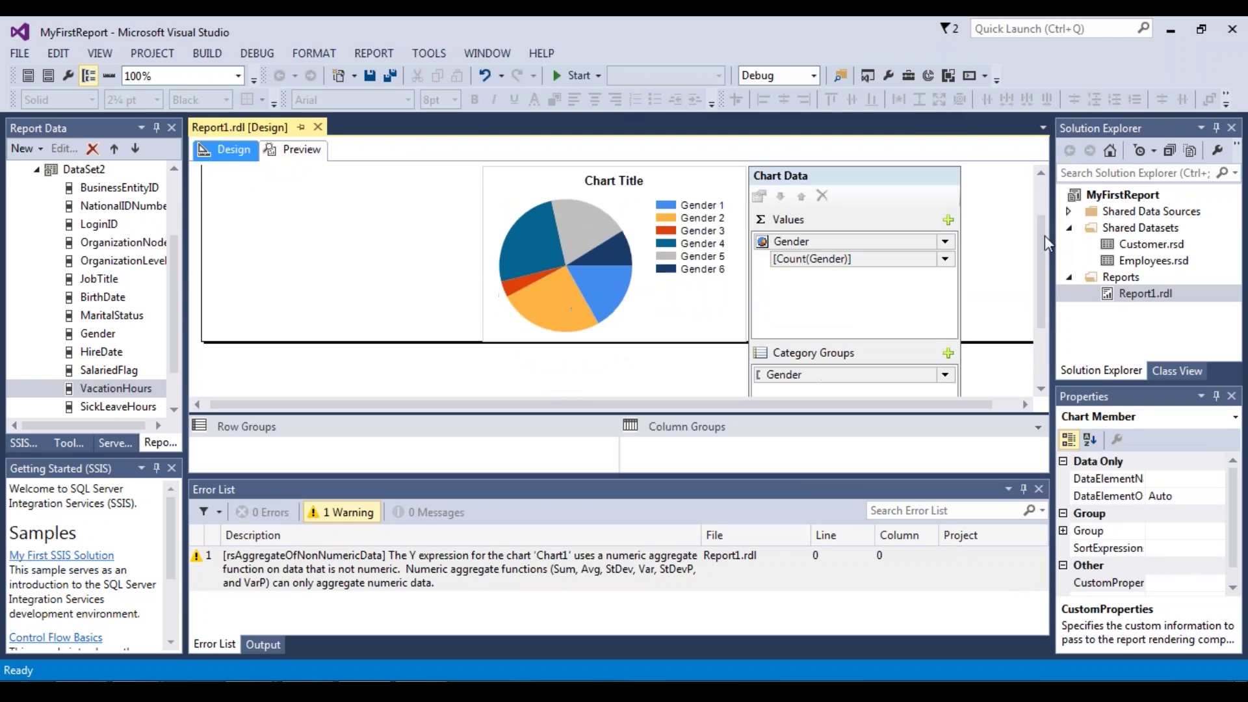
Step: Show data labels on the pie chart's Gender series, check them in the preview and return to the design
left_click(943, 242)
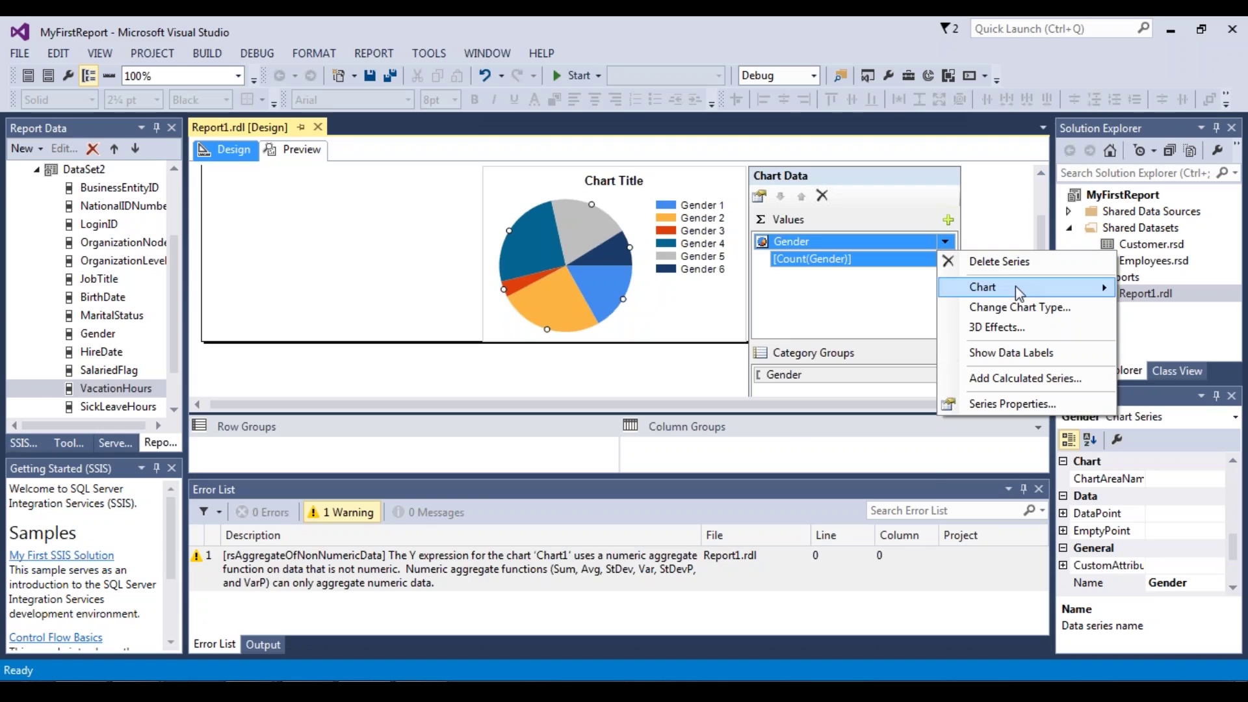
mouse_move(1015, 287)
left_click(1023, 353)
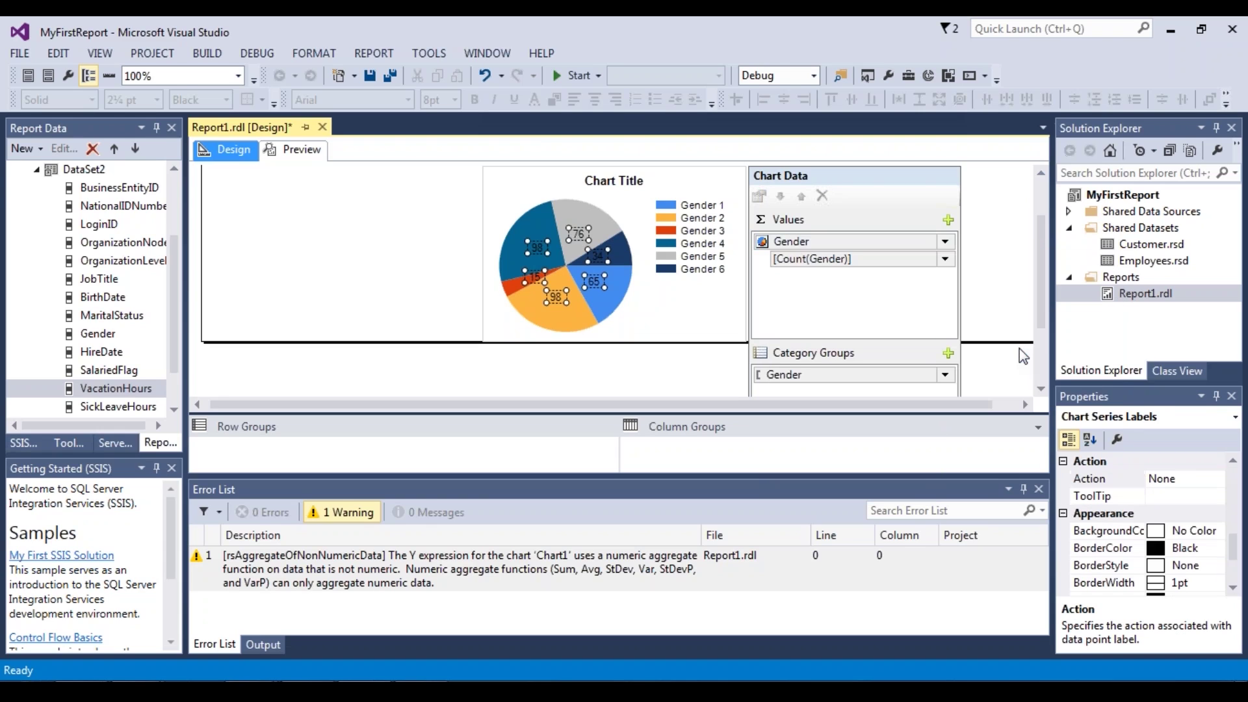
left_click(293, 149)
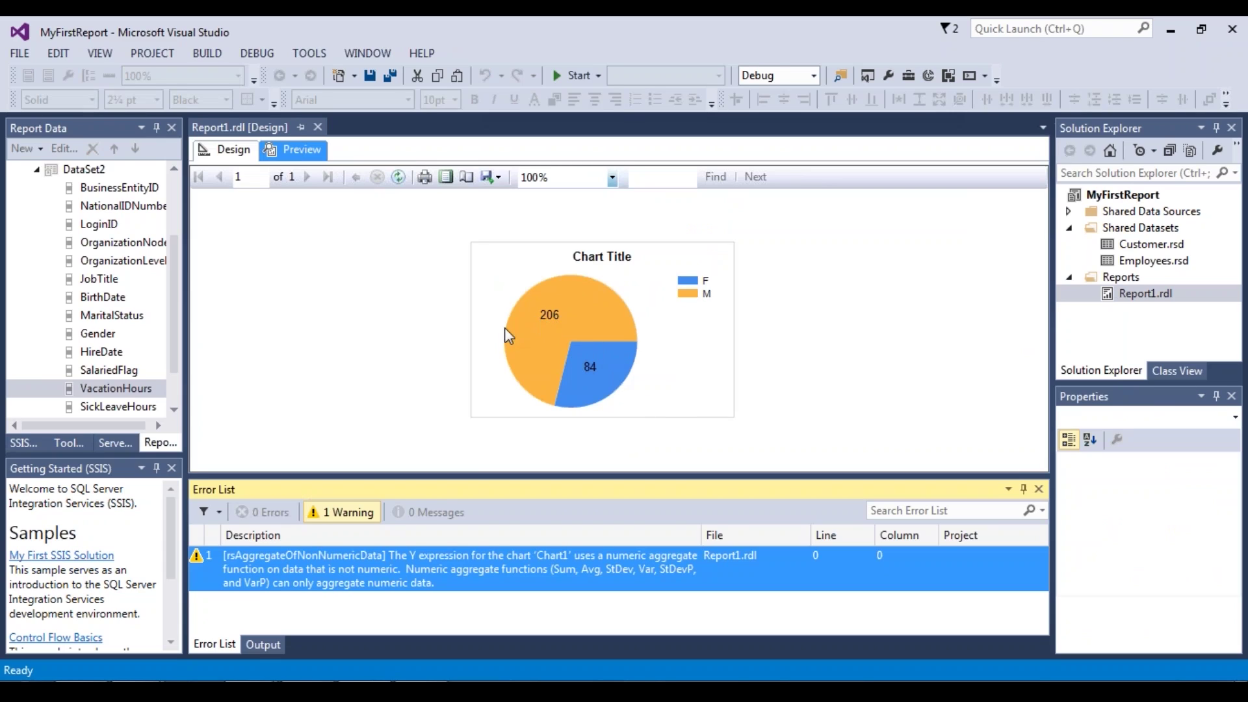
left_click(253, 152)
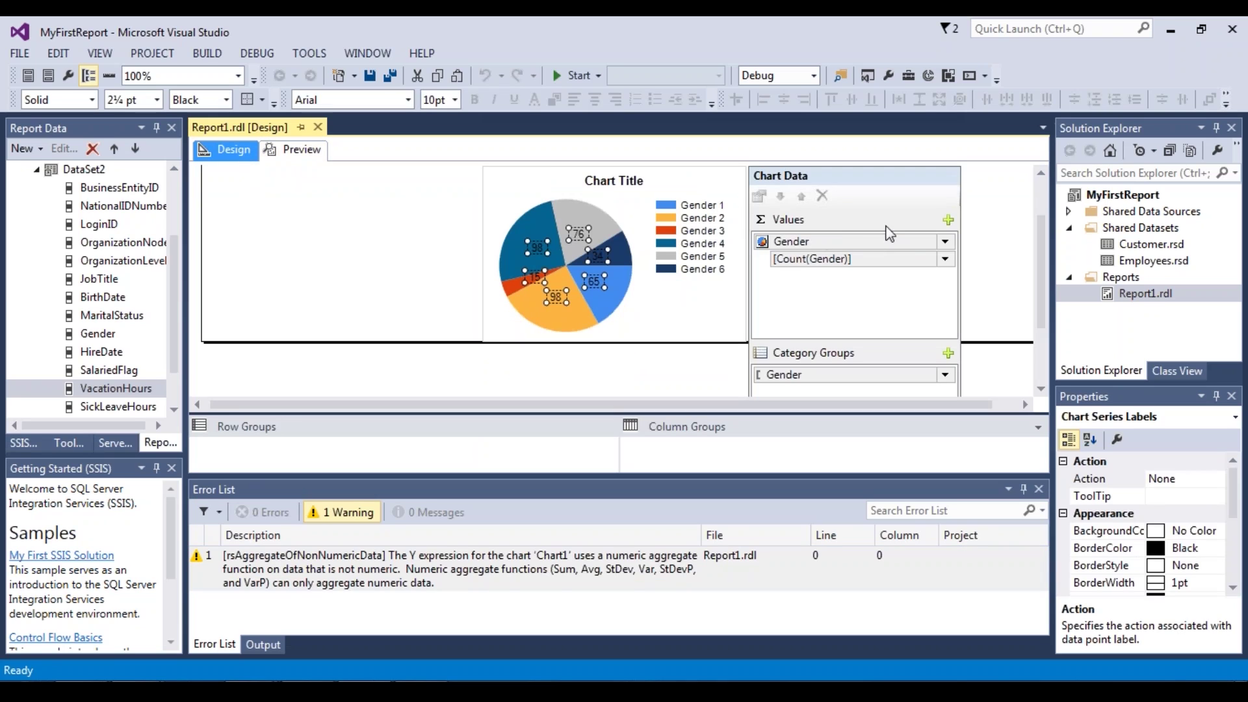
Step: Enable the 3D effect for the pie chart, check it in the preview and return to the design
left_click(845, 241)
left_click(945, 241)
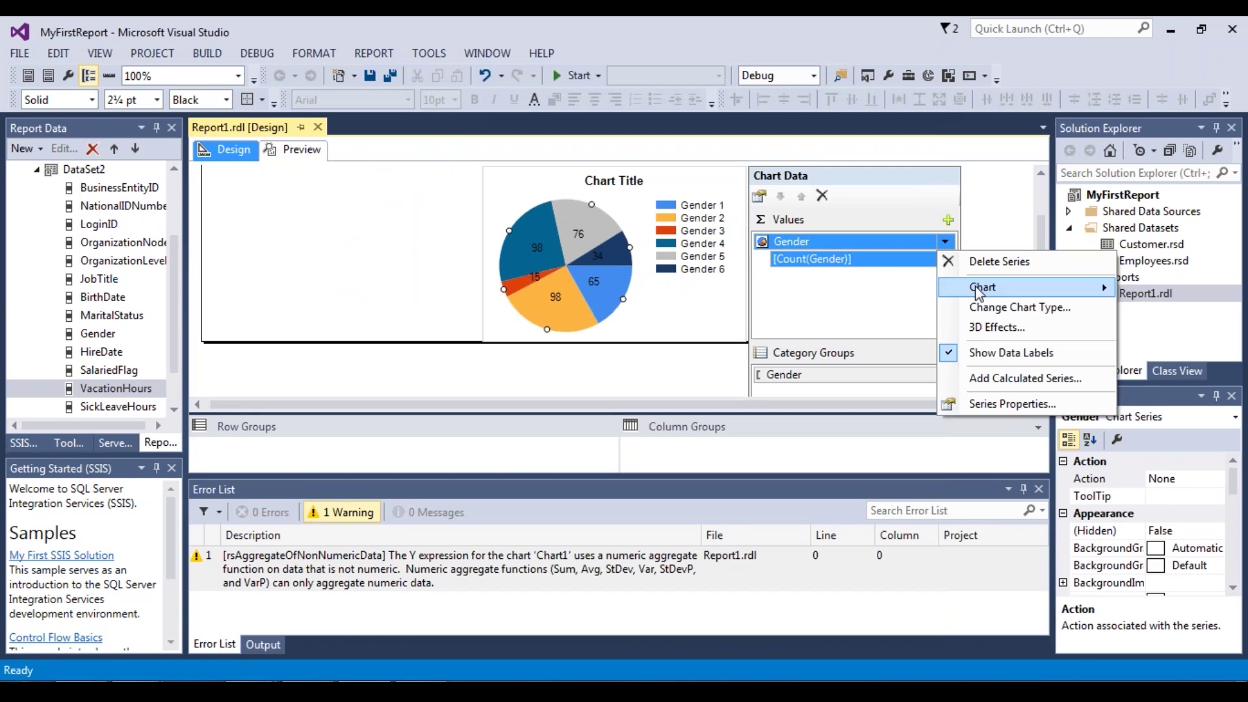
left_click(992, 327)
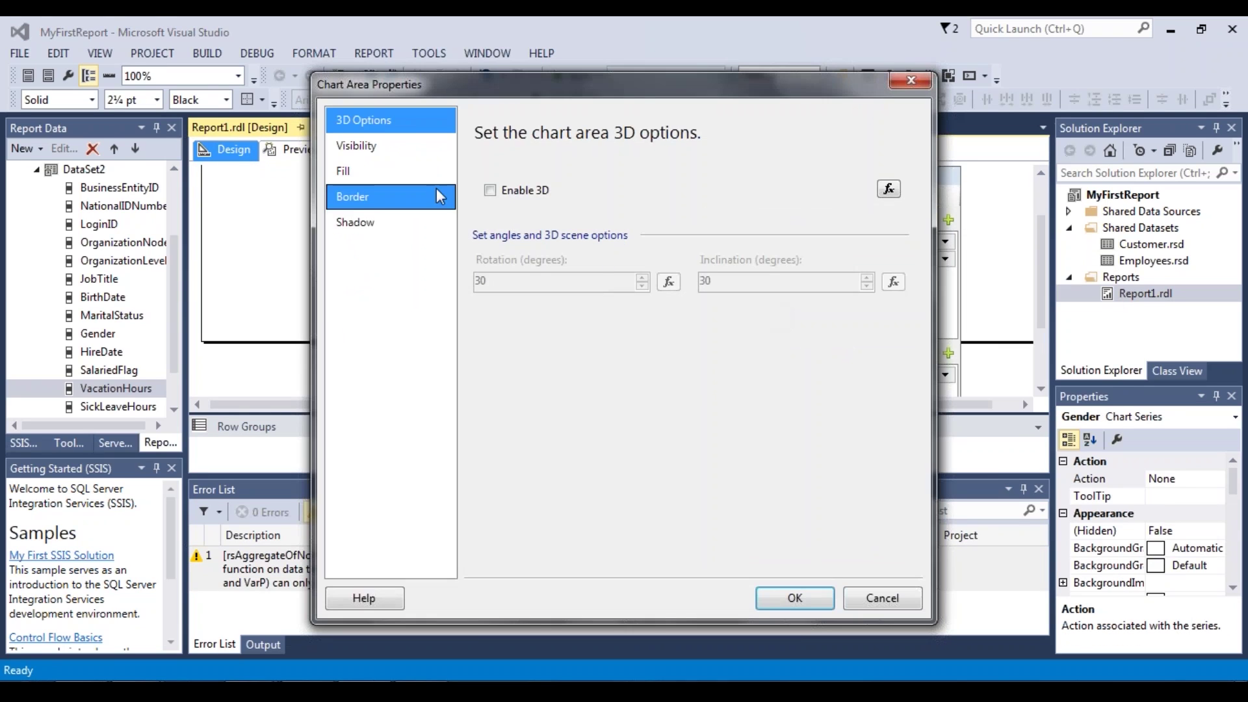
left_click(489, 189)
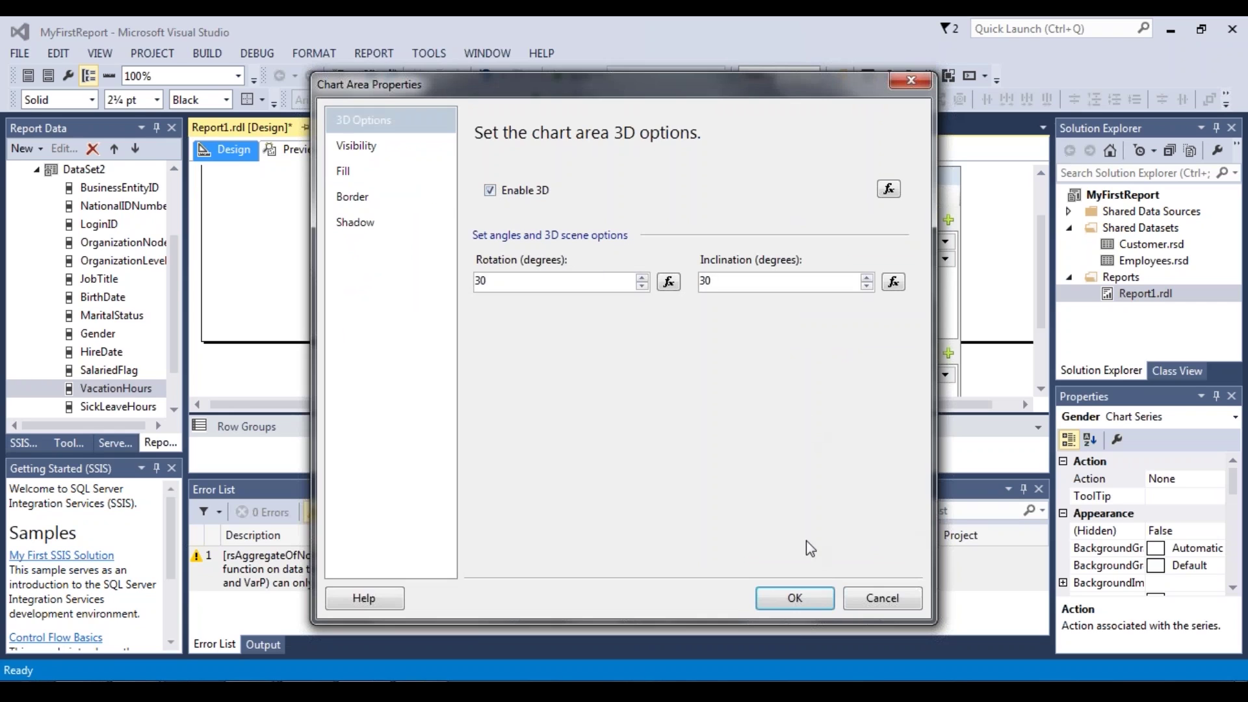
left_click(809, 601)
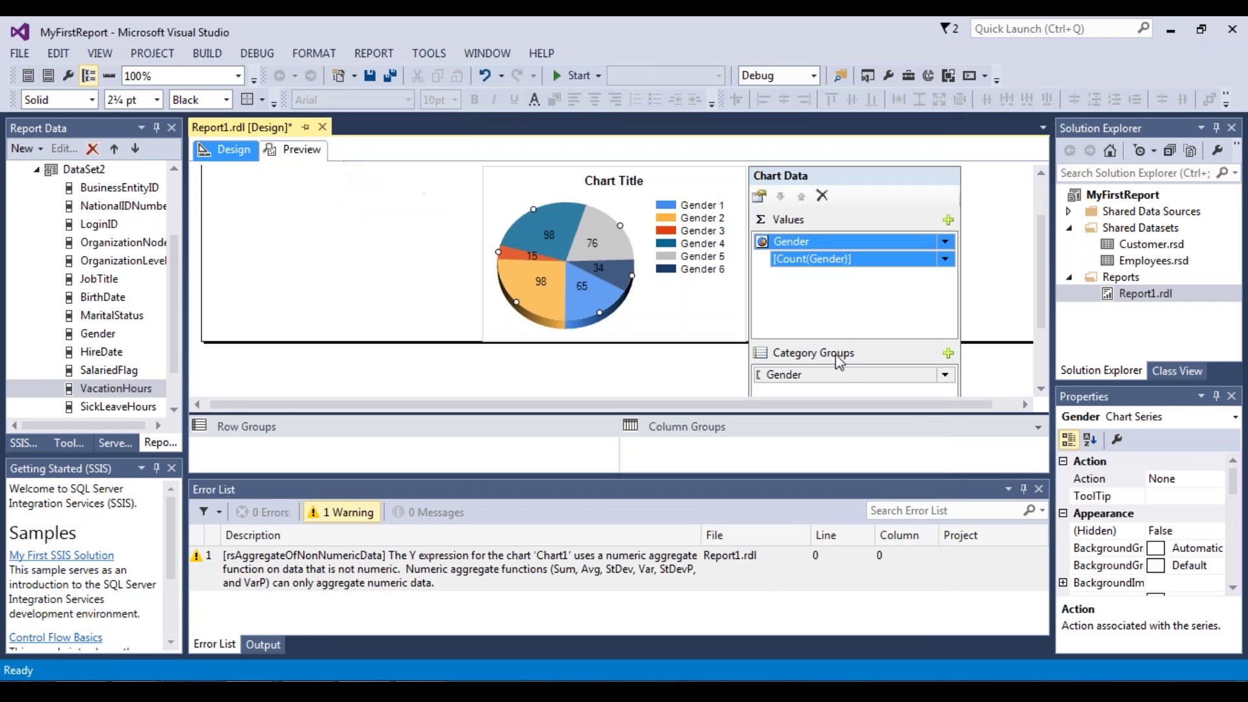
left_click(299, 146)
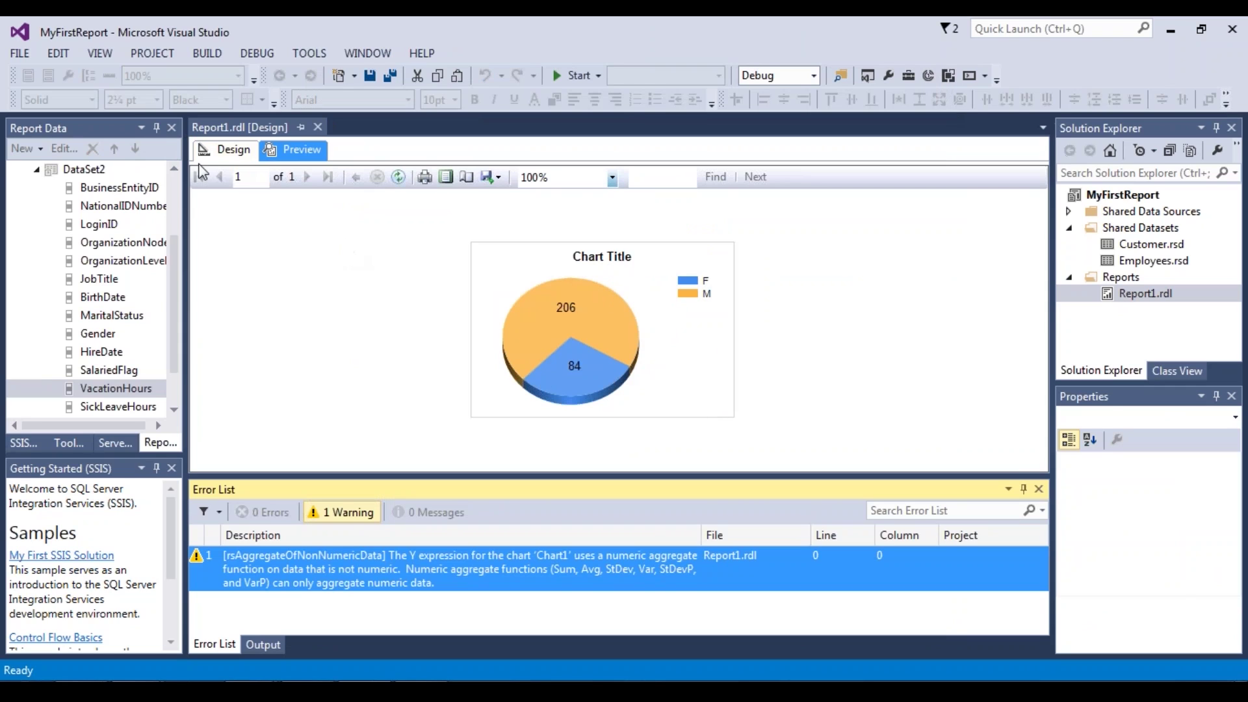
left_click(225, 150)
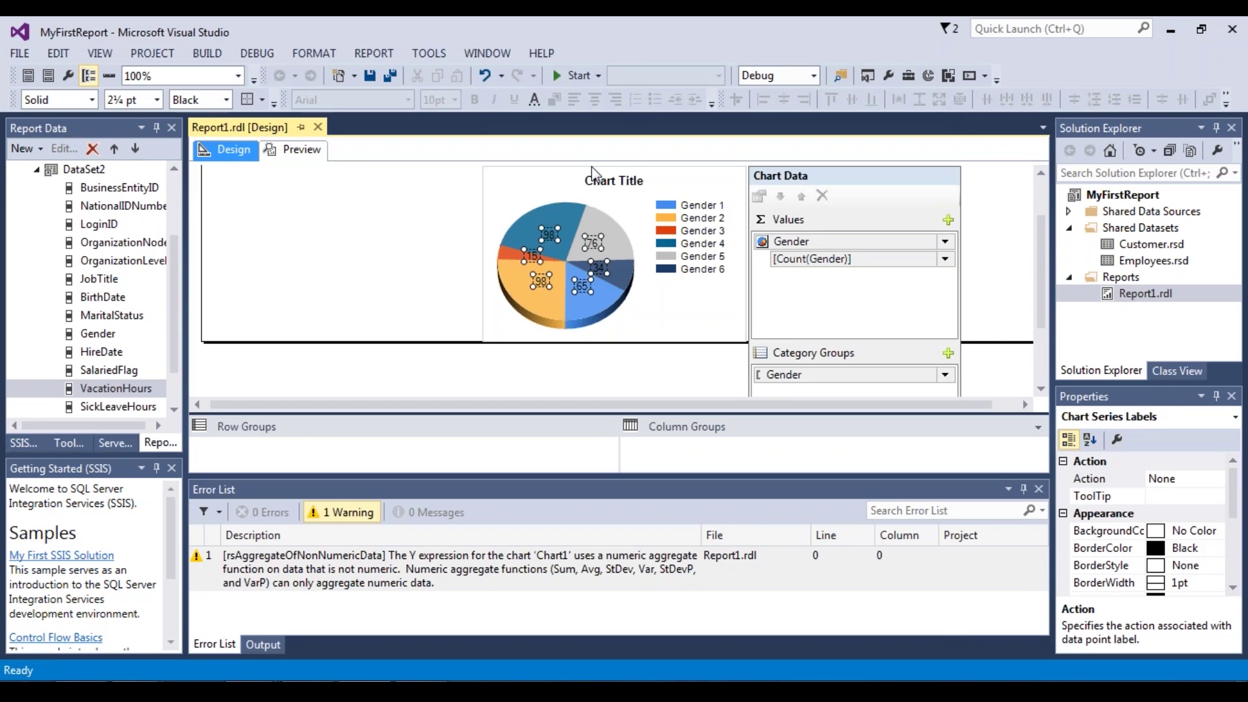
Step: Move the pie chart toward the report body's left side and place a copy of it to the right
left_click(592, 166)
left_click(599, 223)
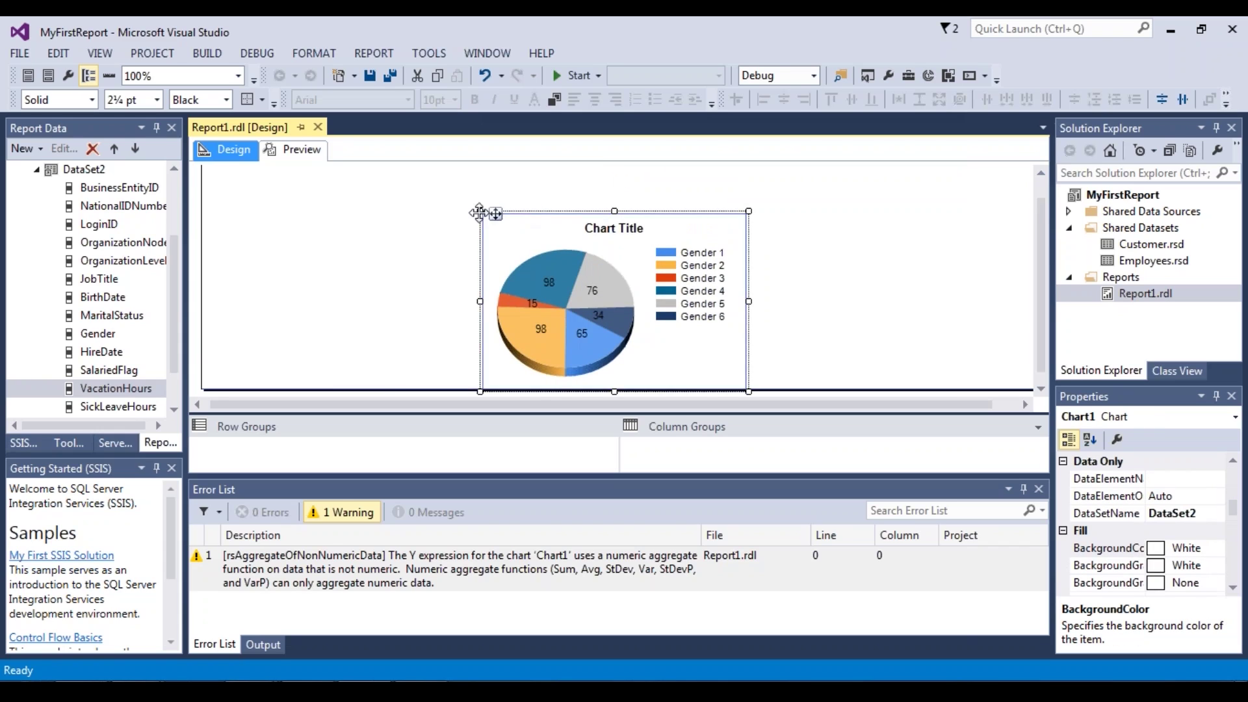
left_click_drag(495, 213, 284, 196)
key("ctrl+c")
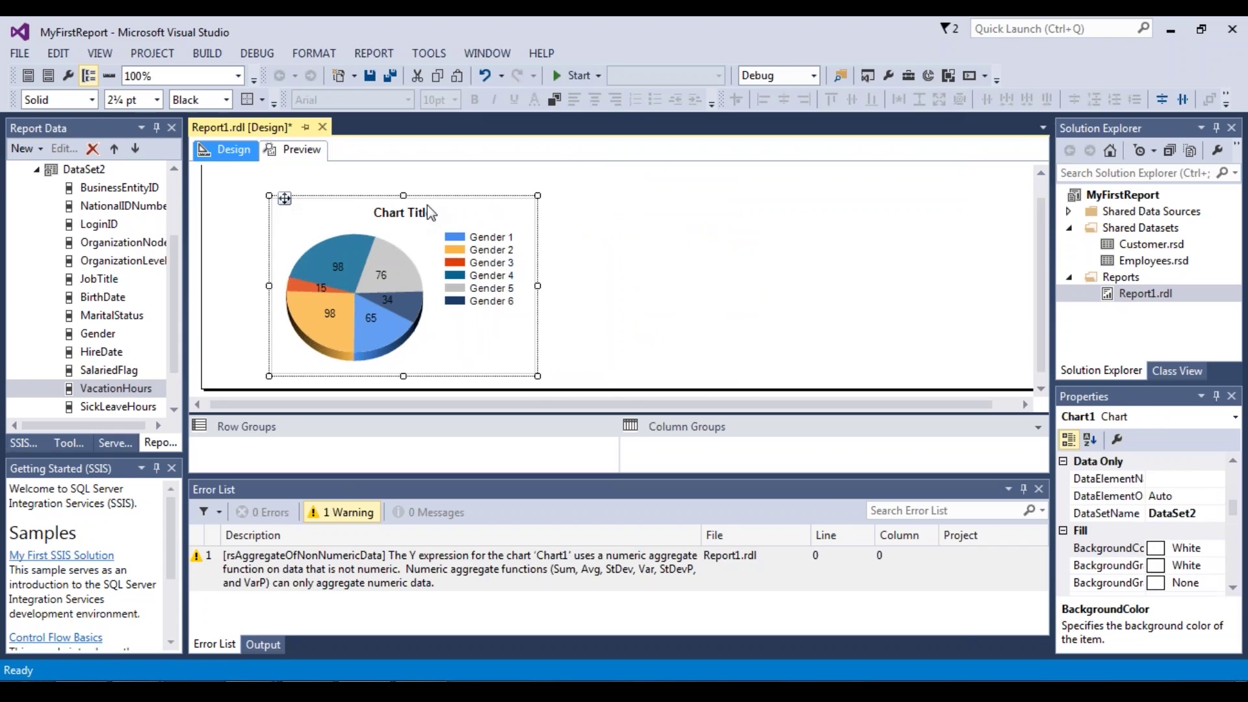
key("ctrl+v")
left_click_drag(667, 192, 882, 205)
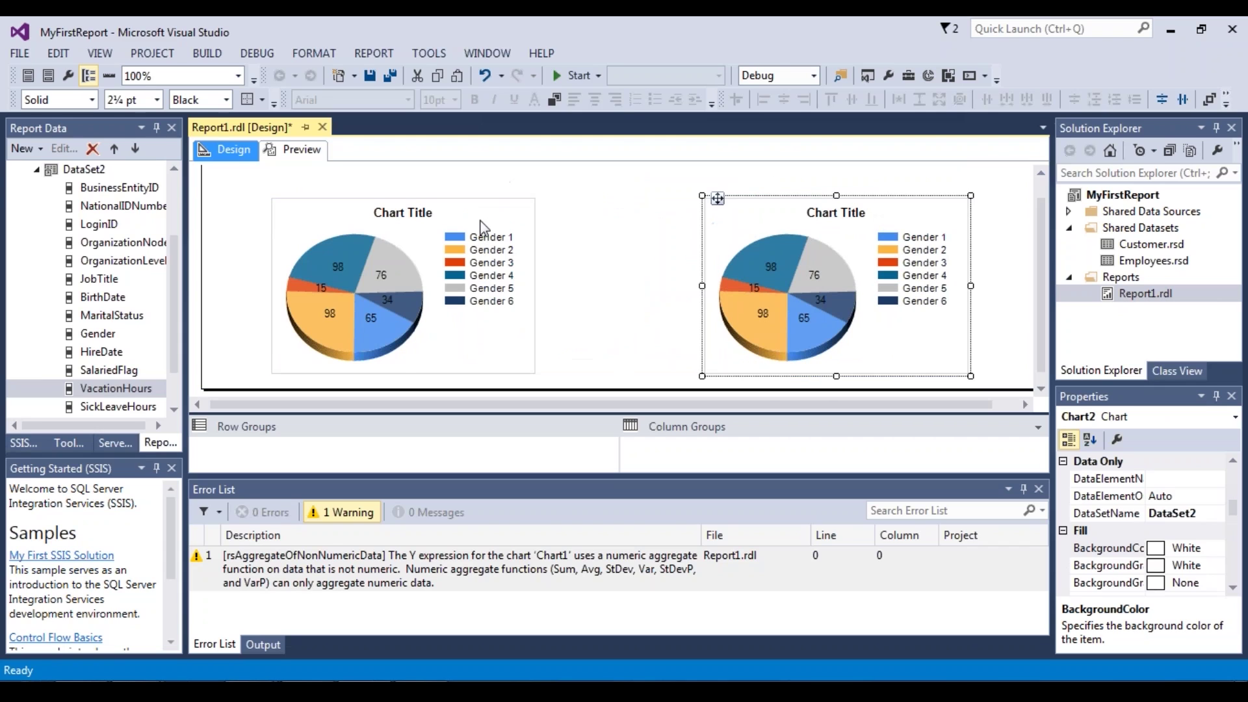
Step: Turn off the 3D effect on the original pie chart, compare both charts in the preview and return to the design
left_click(462, 221)
left_click(489, 270)
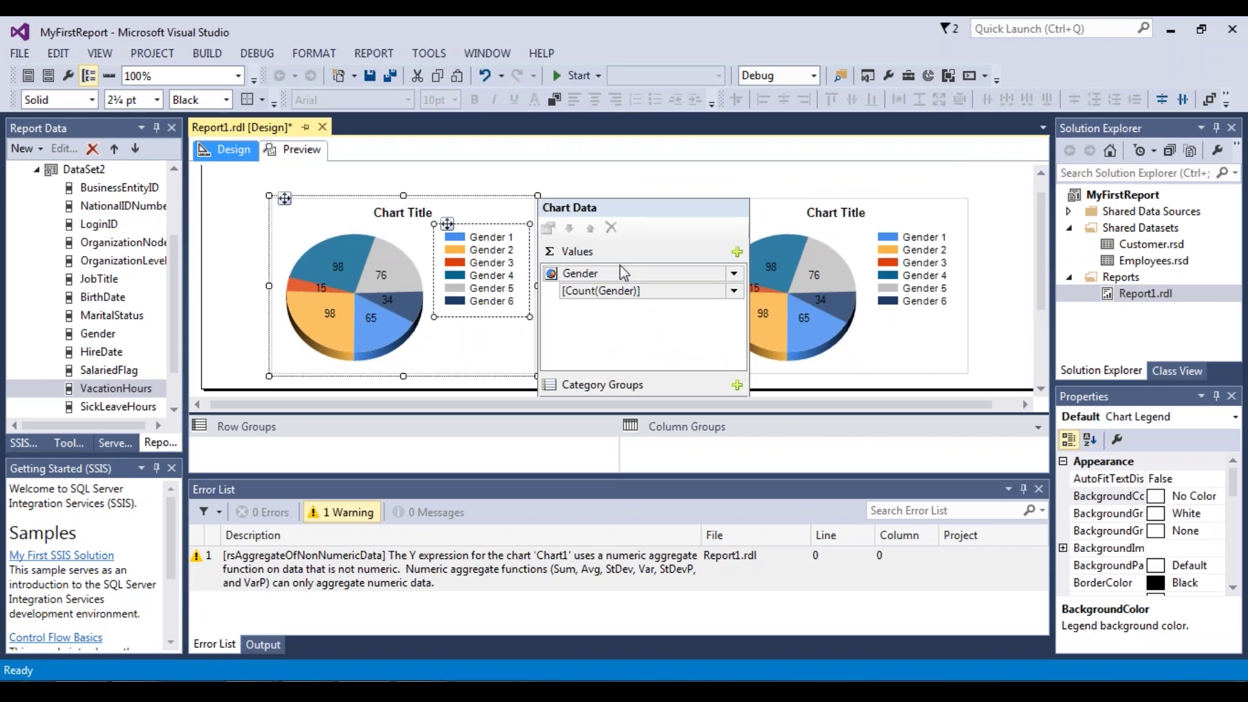
left_click(733, 273)
left_click(796, 360)
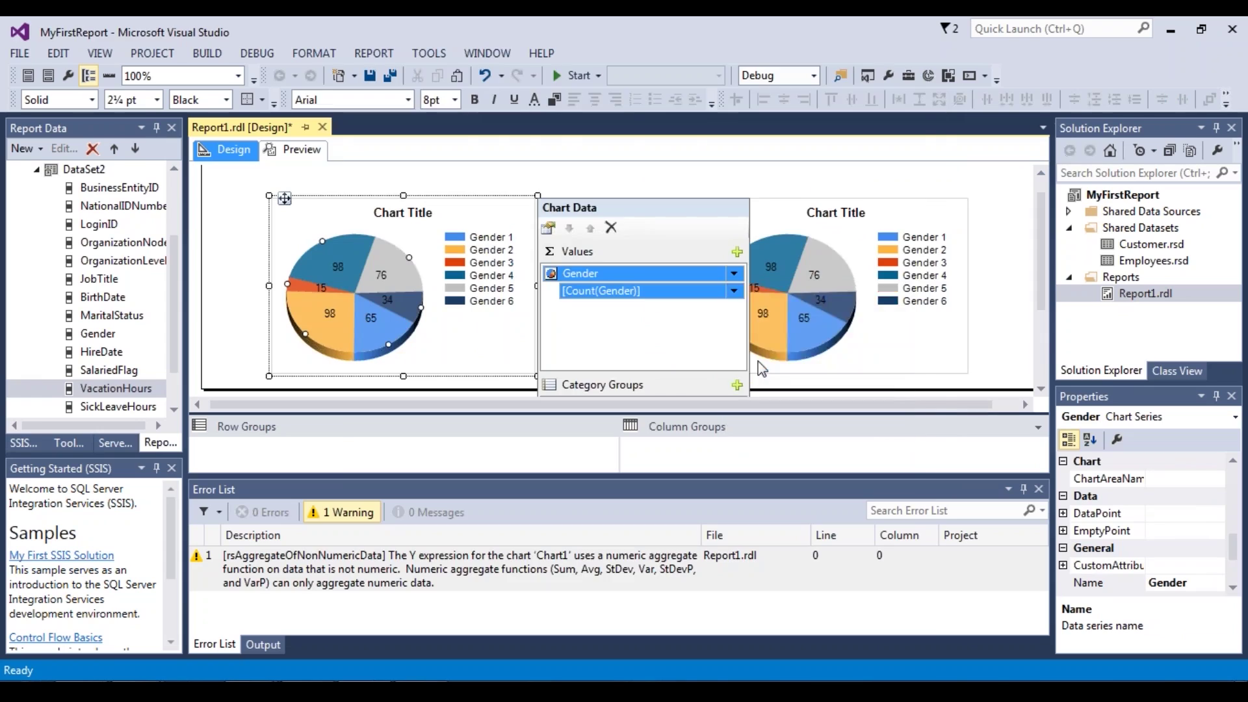
left_click(490, 185)
left_click(794, 596)
left_click(317, 151)
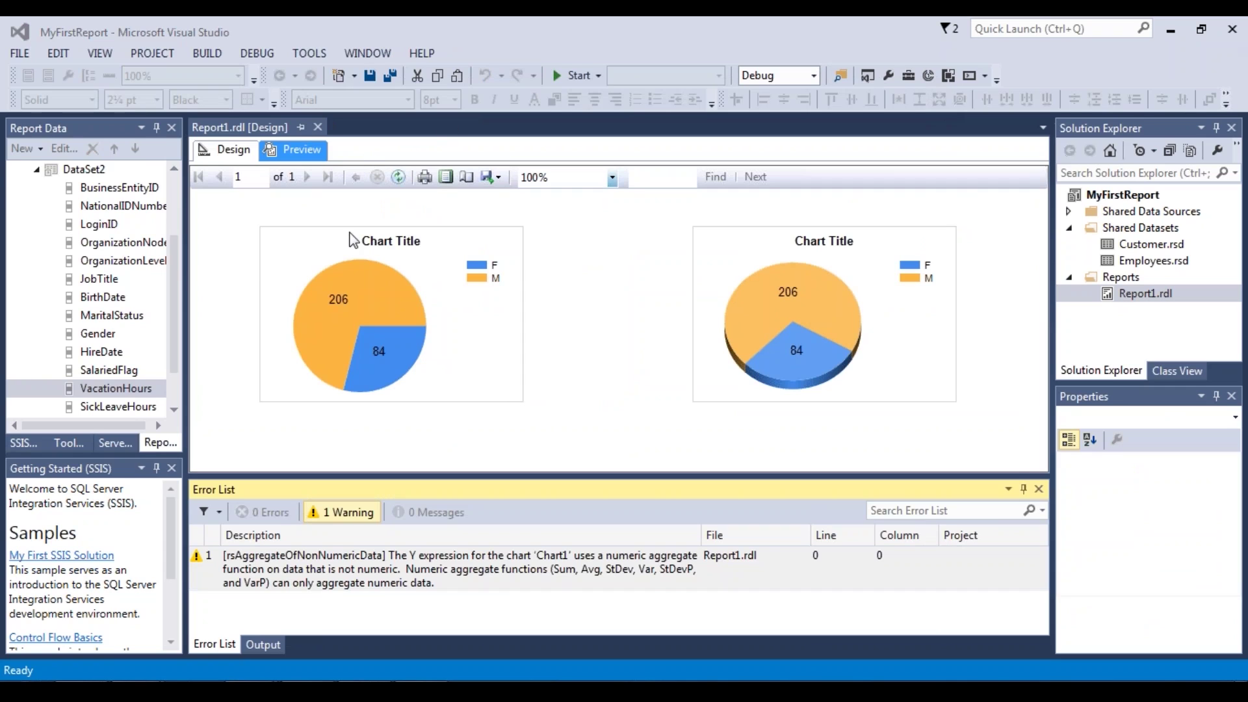
right_click(207, 253)
left_click(229, 150)
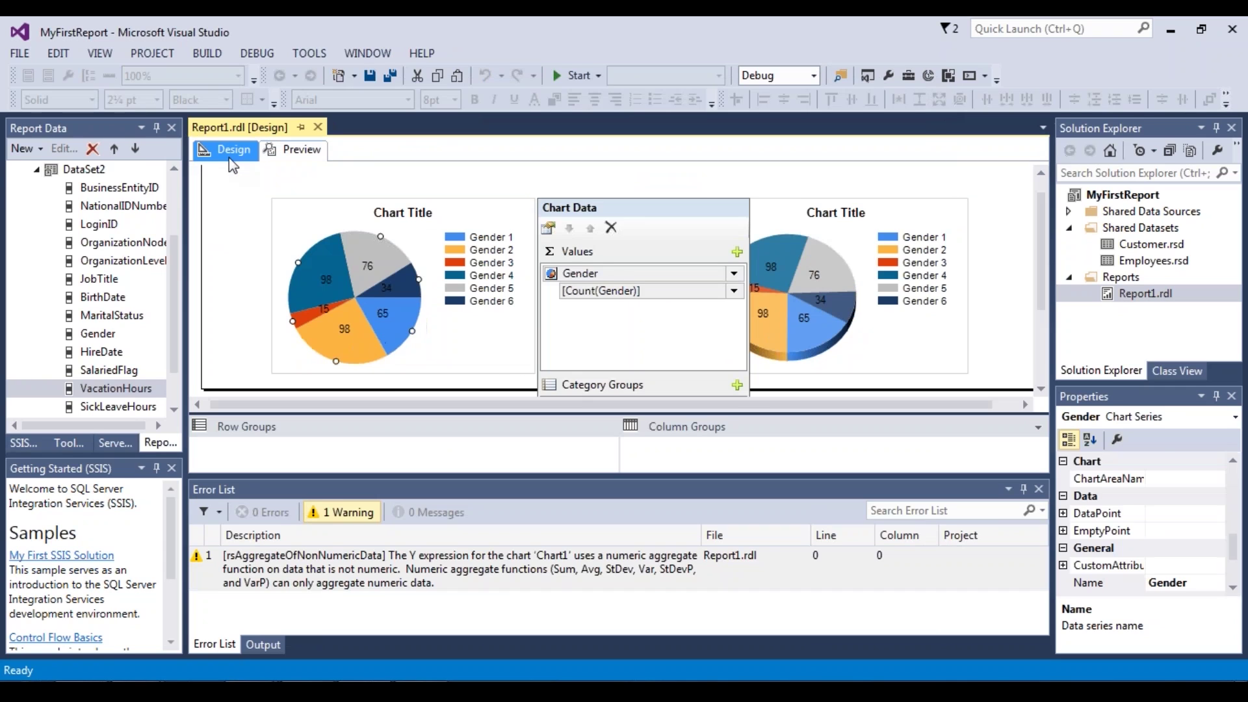
Step: Insert a basic column chart into the report body
right_click(240, 246)
mouse_move(344, 323)
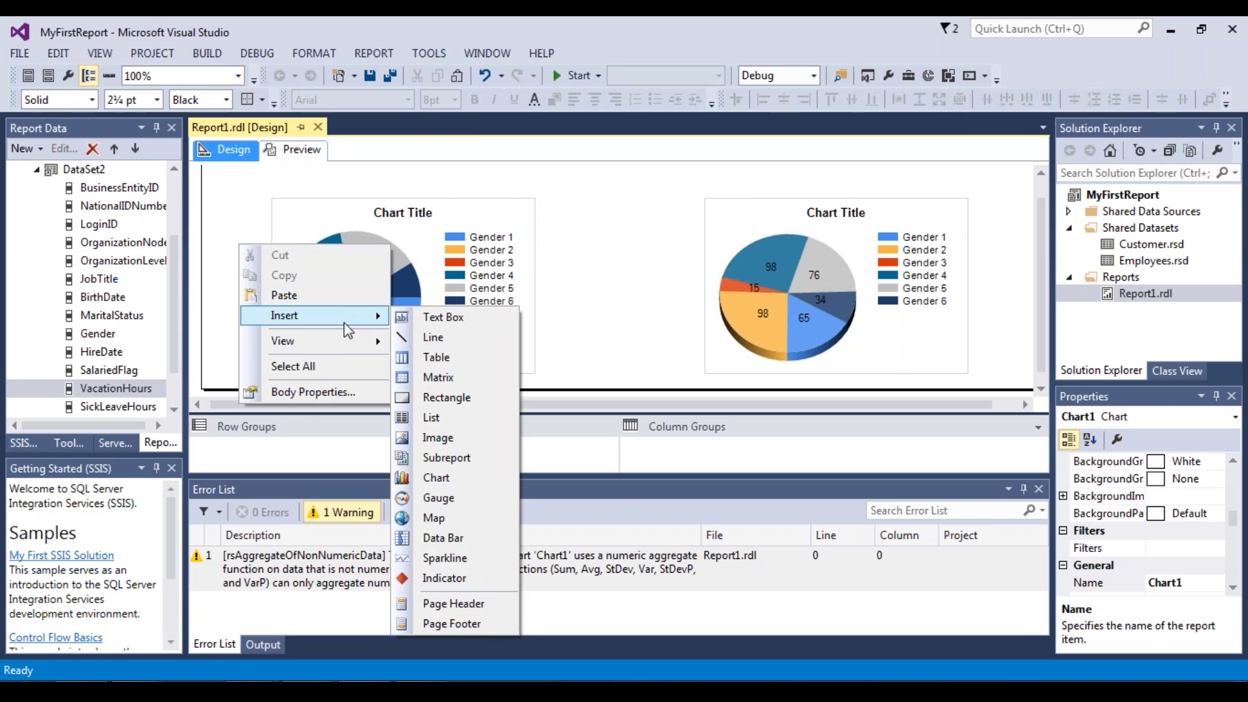
left_click(478, 477)
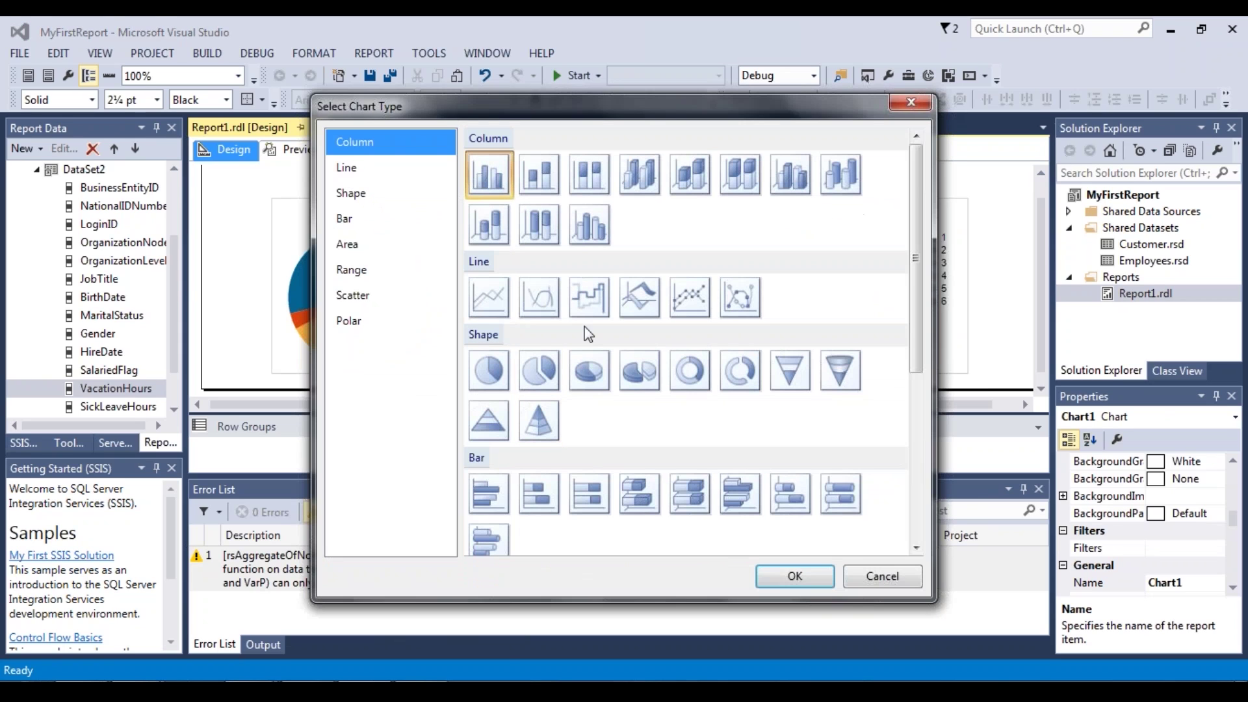
scroll(589, 334, "down", 5)
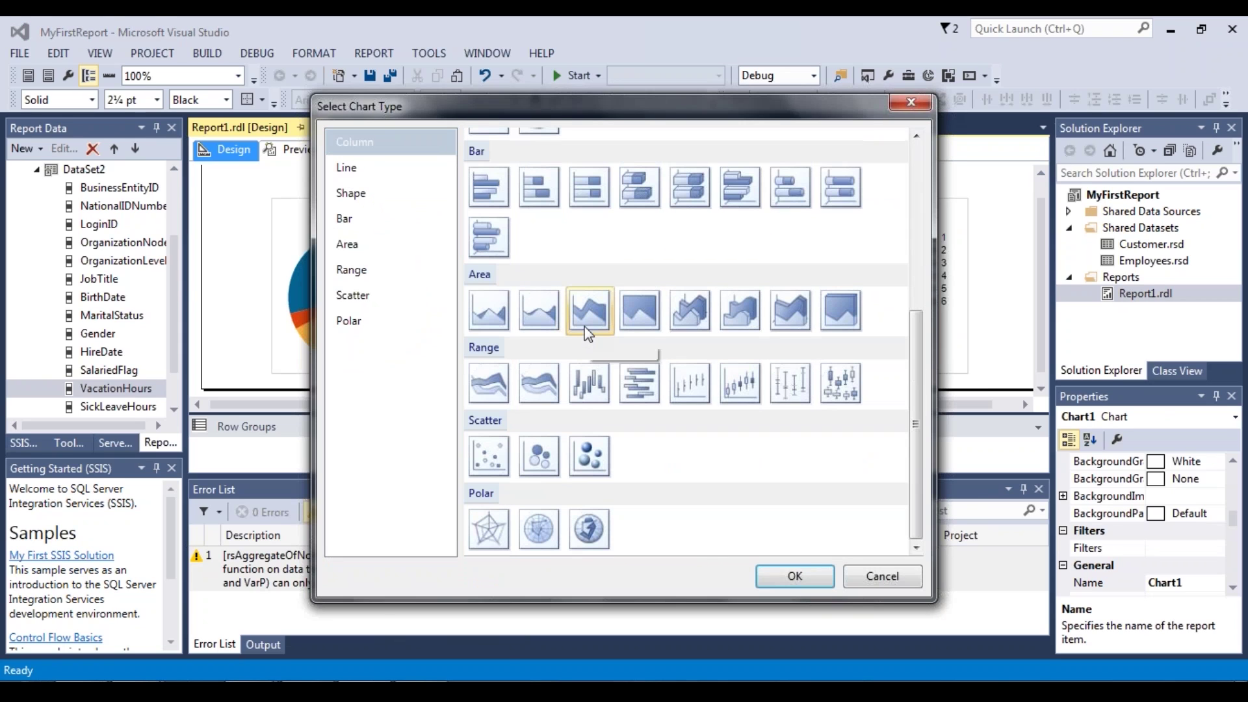
left_click(806, 579)
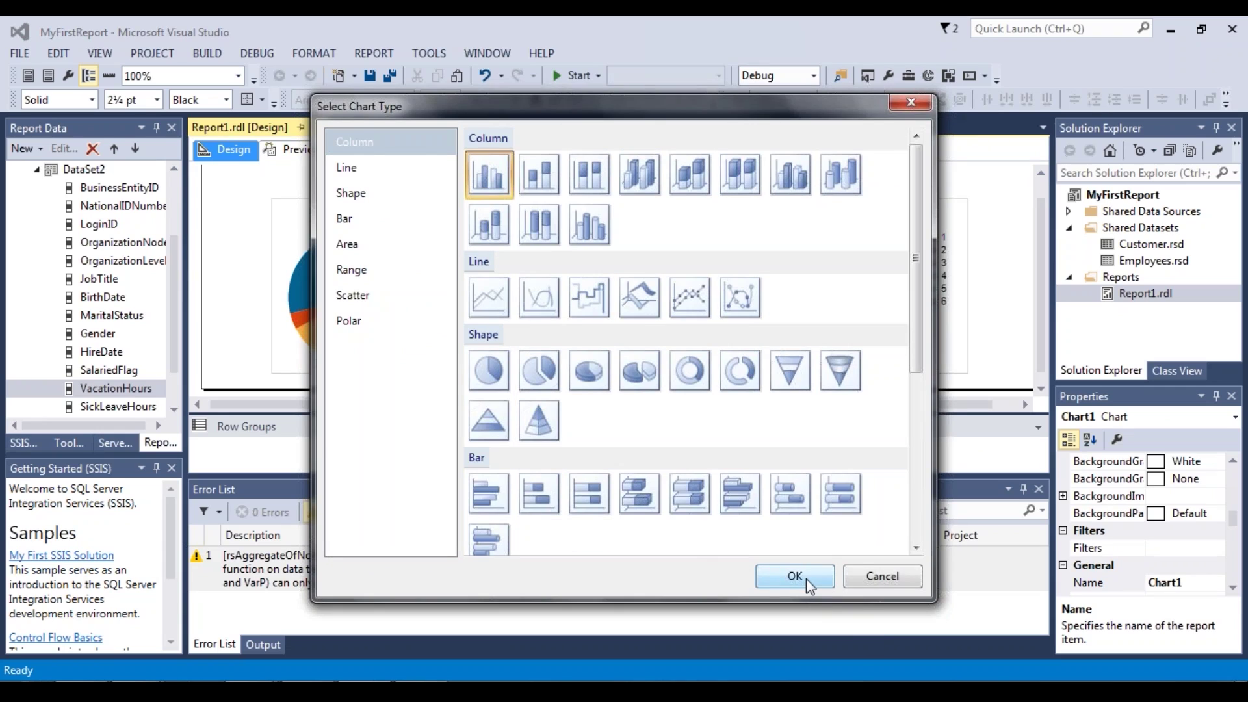
left_click(806, 578)
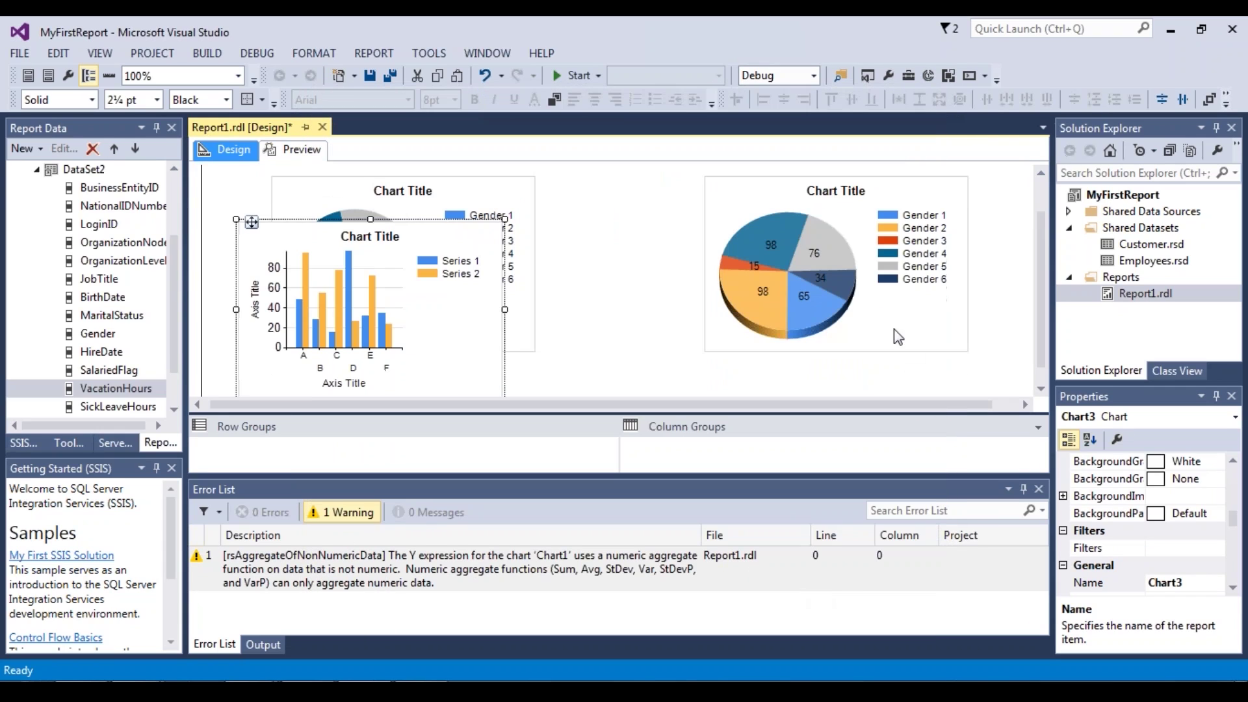
Step: Shift the flat pie chart slightly right and place the column chart below it with their left edges aligned
left_click(420, 235)
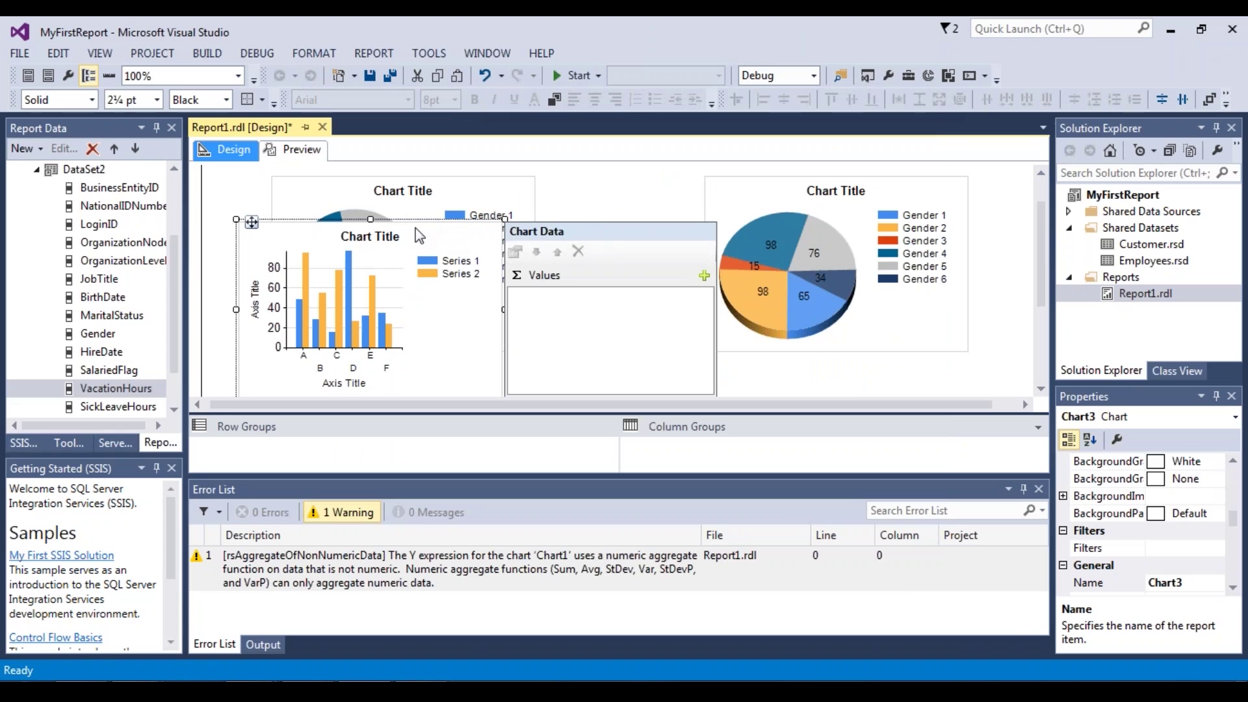
left_click(419, 227)
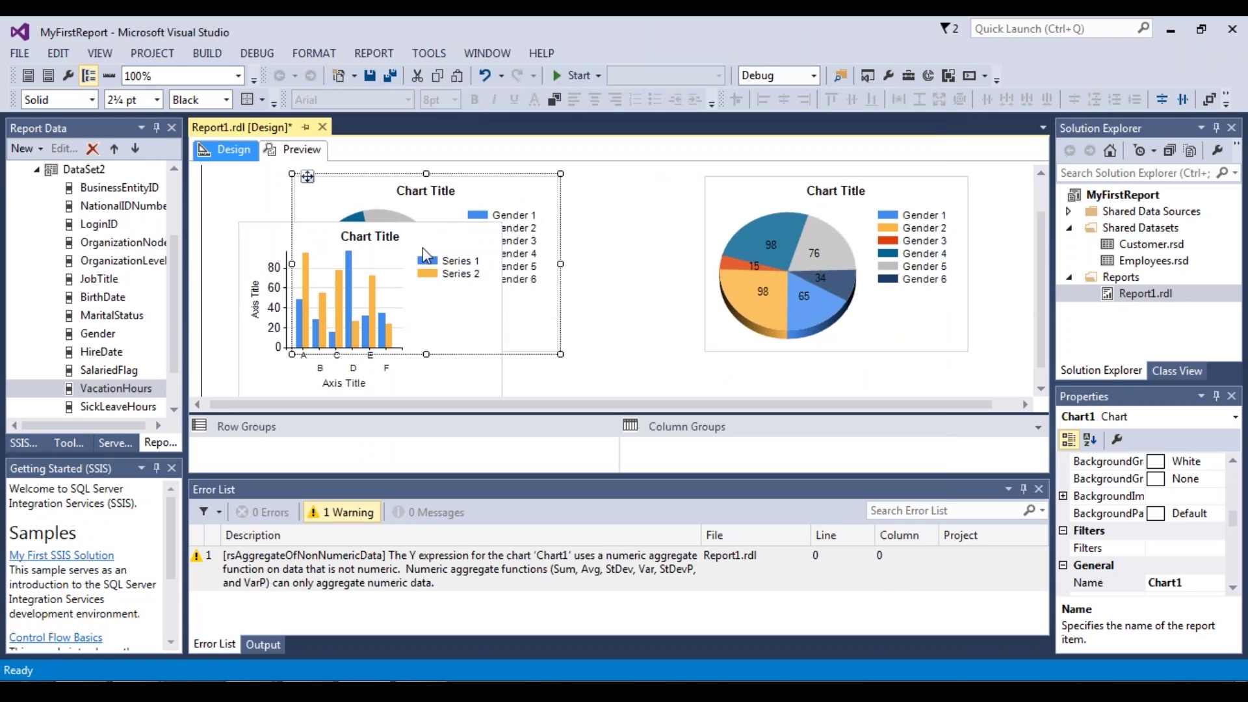
left_click(405, 280)
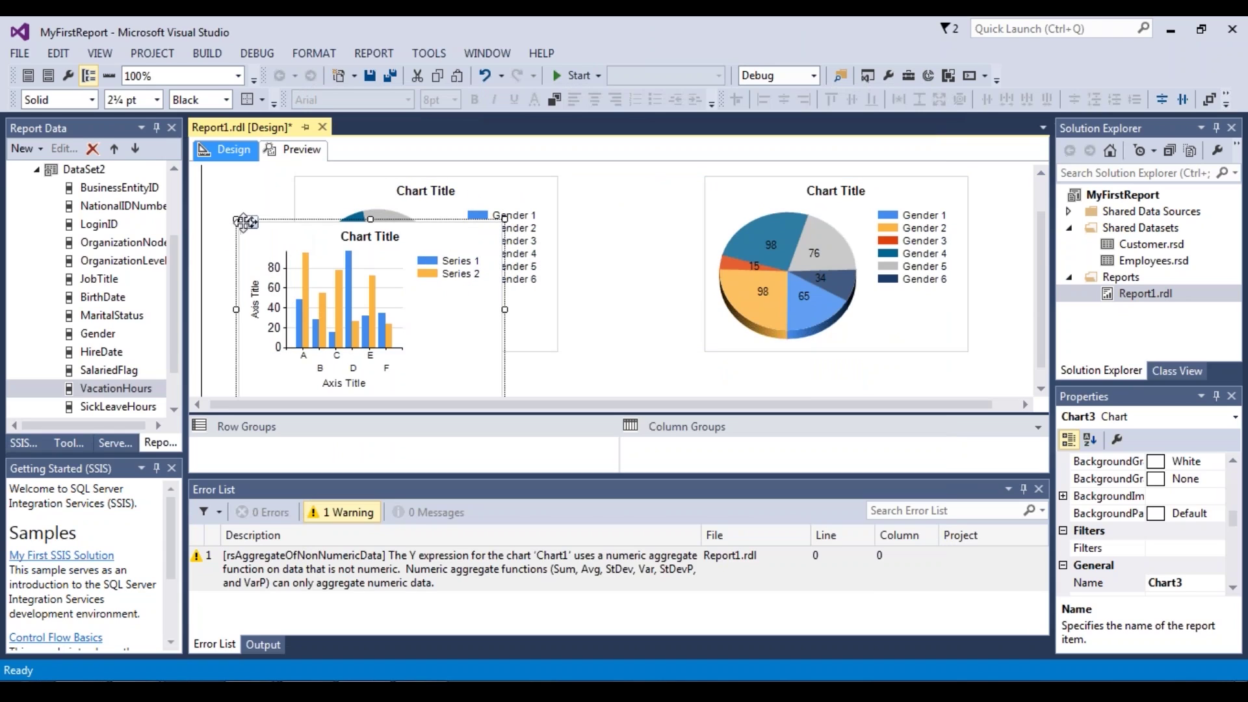
mouse_move(251, 222)
left_mouse_down()
mouse_move(251, 306)
mouse_move(252, 223)
left_mouse_up()
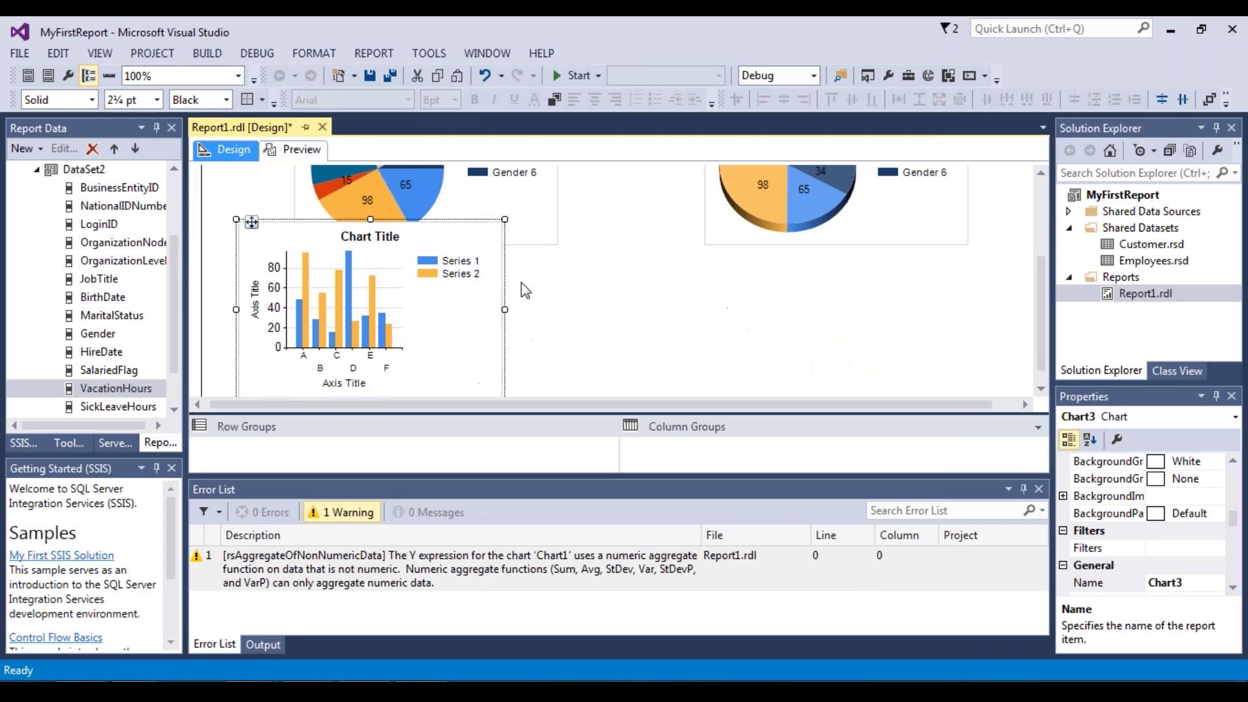
scroll(523, 291, "down", 1)
left_click_drag(254, 206, 308, 216)
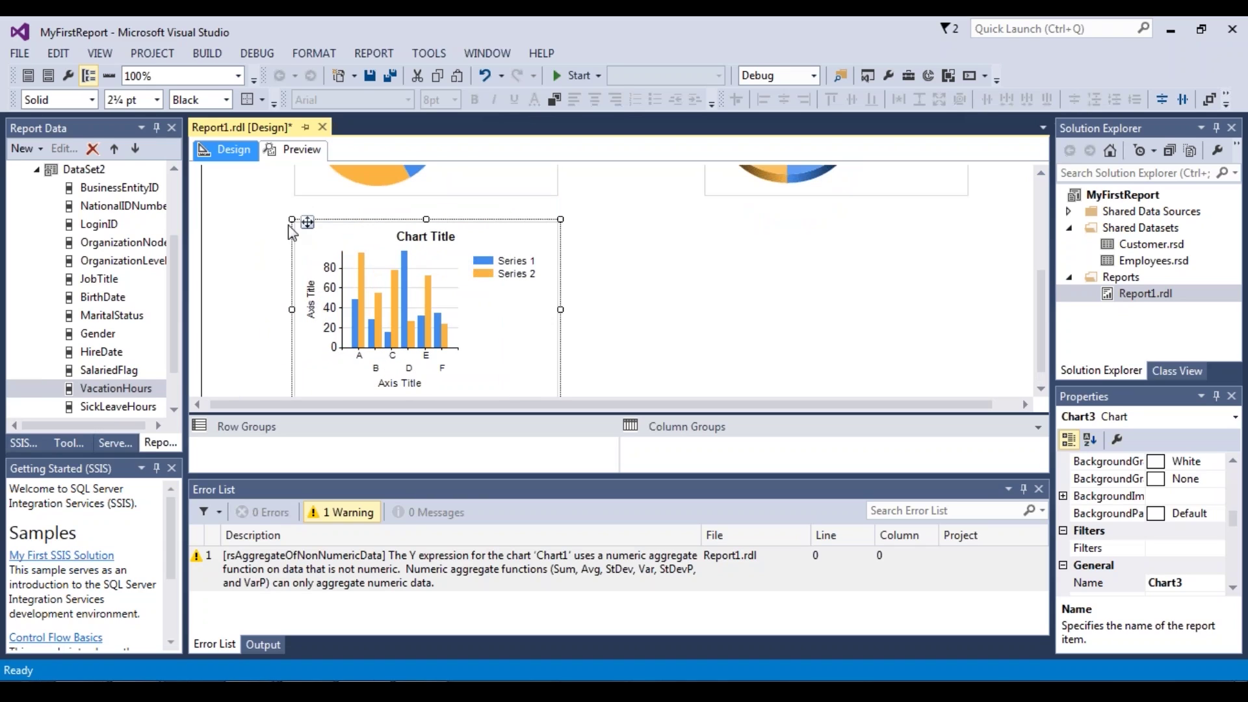
Step: Replace Gender with the count of MaritalStatus as the value of the 3D pie chart
scroll(755, 373, "up", 3)
left_click(912, 223)
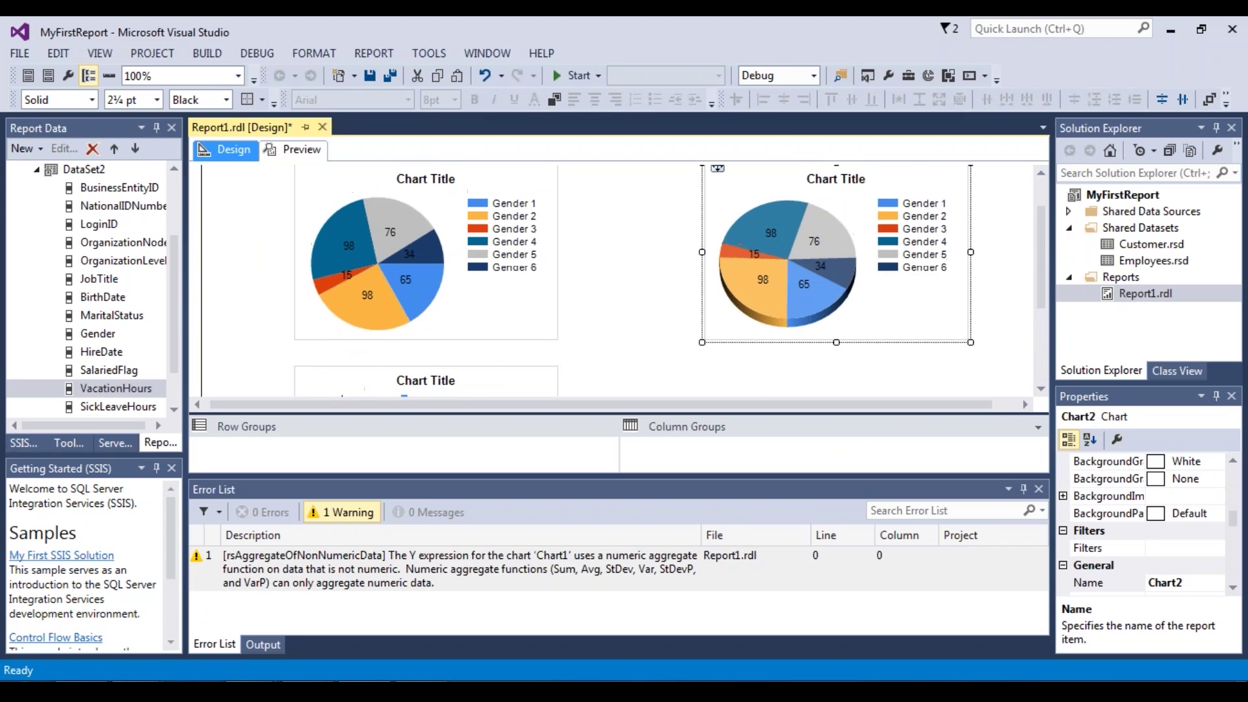
left_click_drag(564, 404, 820, 409)
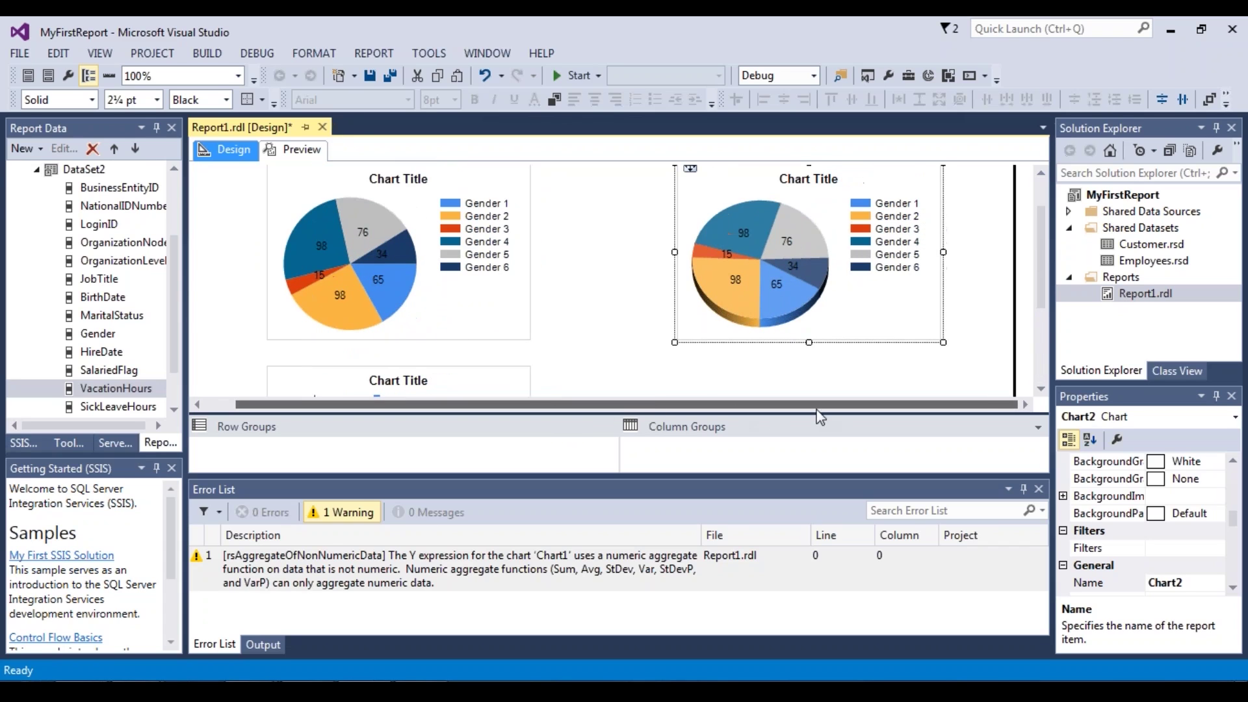
left_click(894, 225)
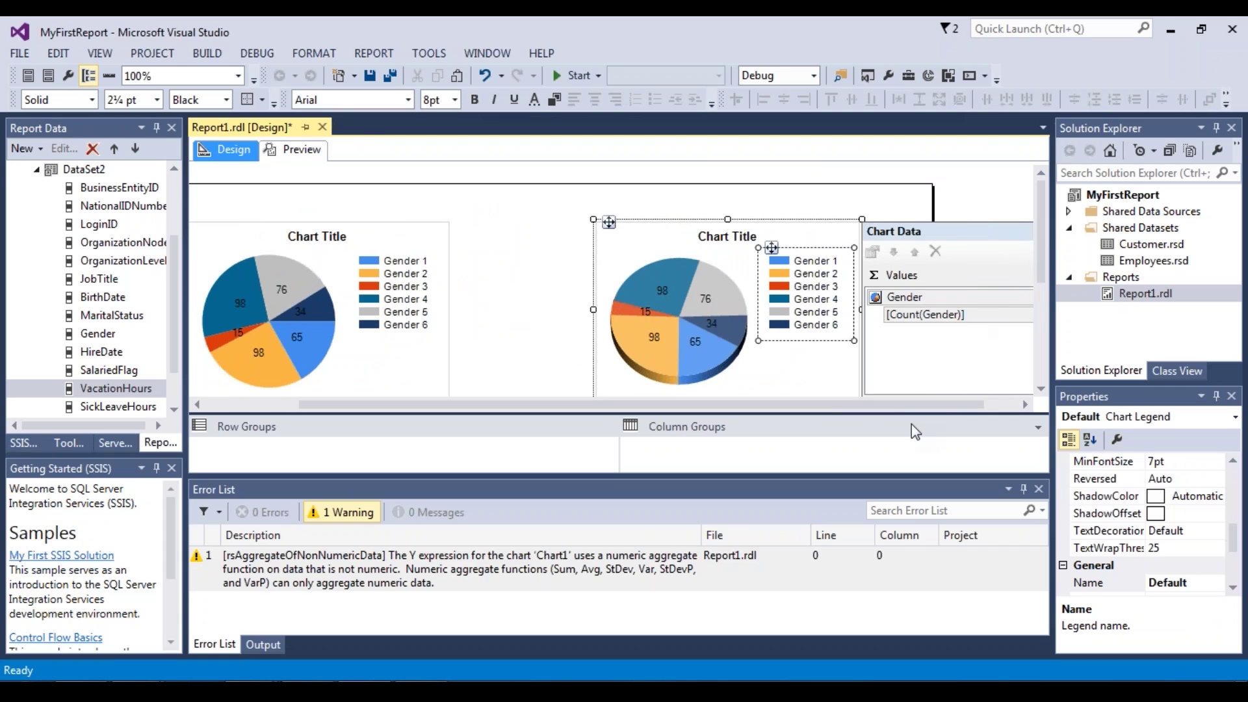
left_click(1016, 297)
mouse_move(1049, 343)
left_click(938, 334)
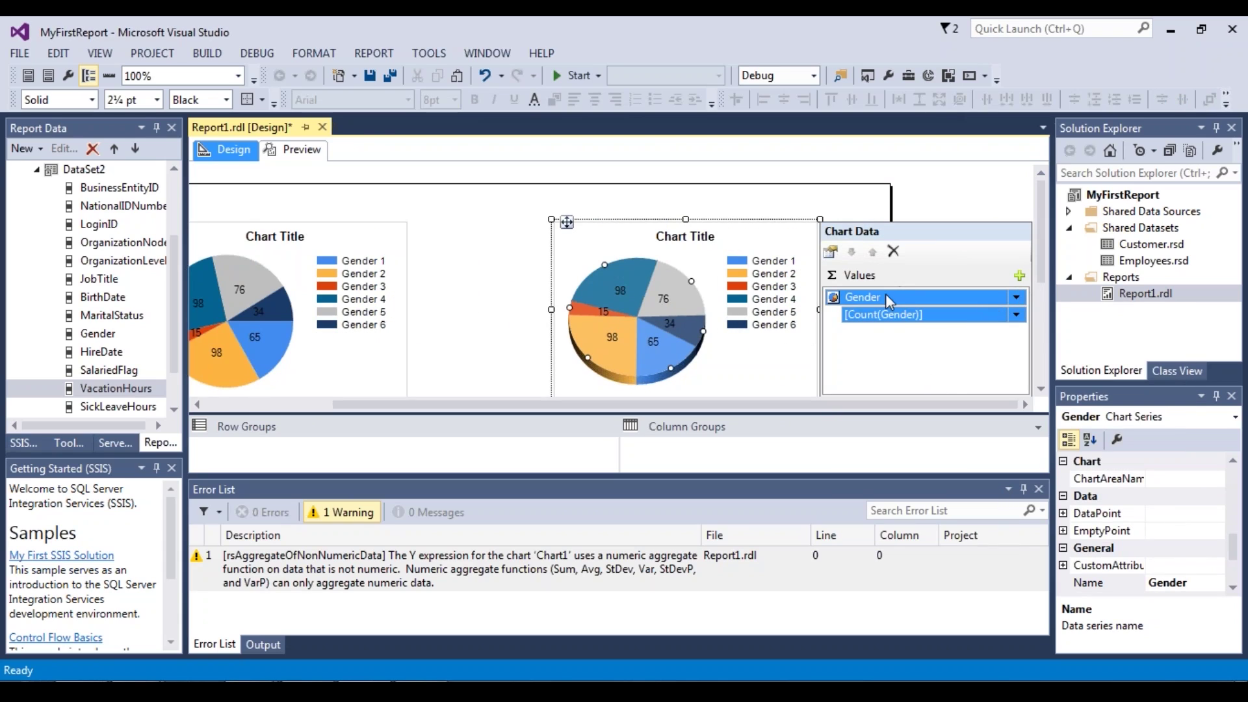
left_click(905, 256)
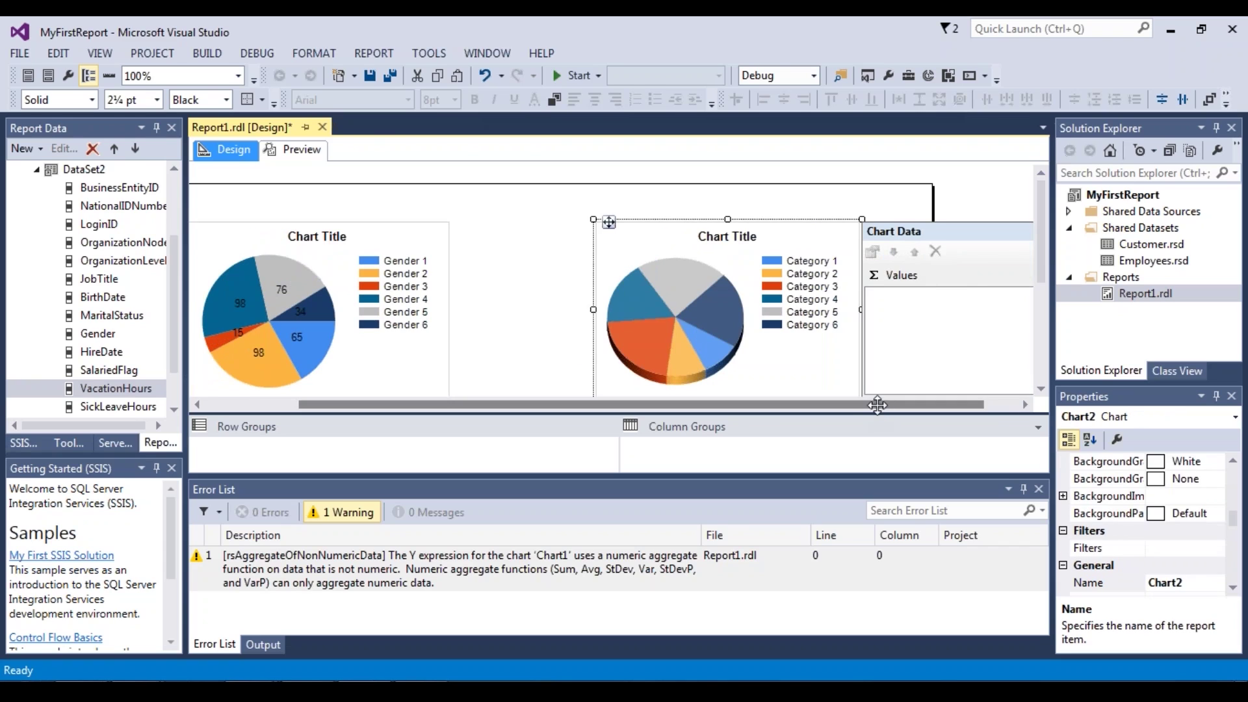
left_click(1019, 276)
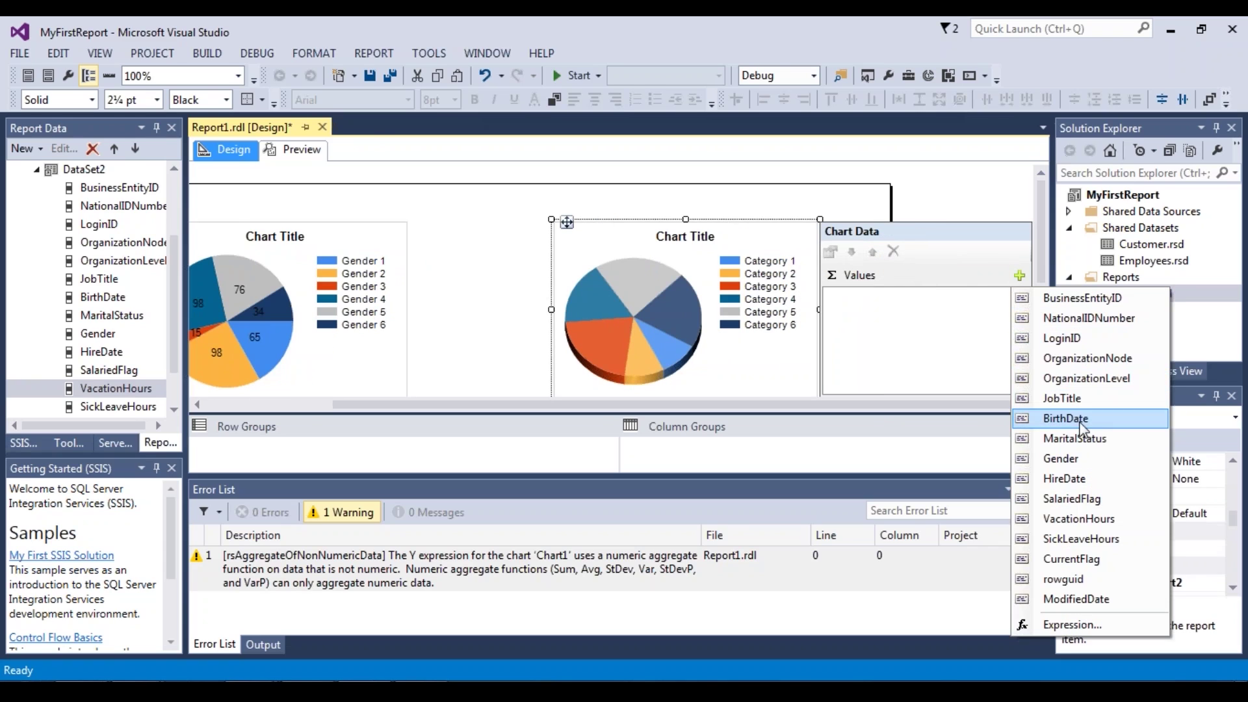
left_click(1075, 439)
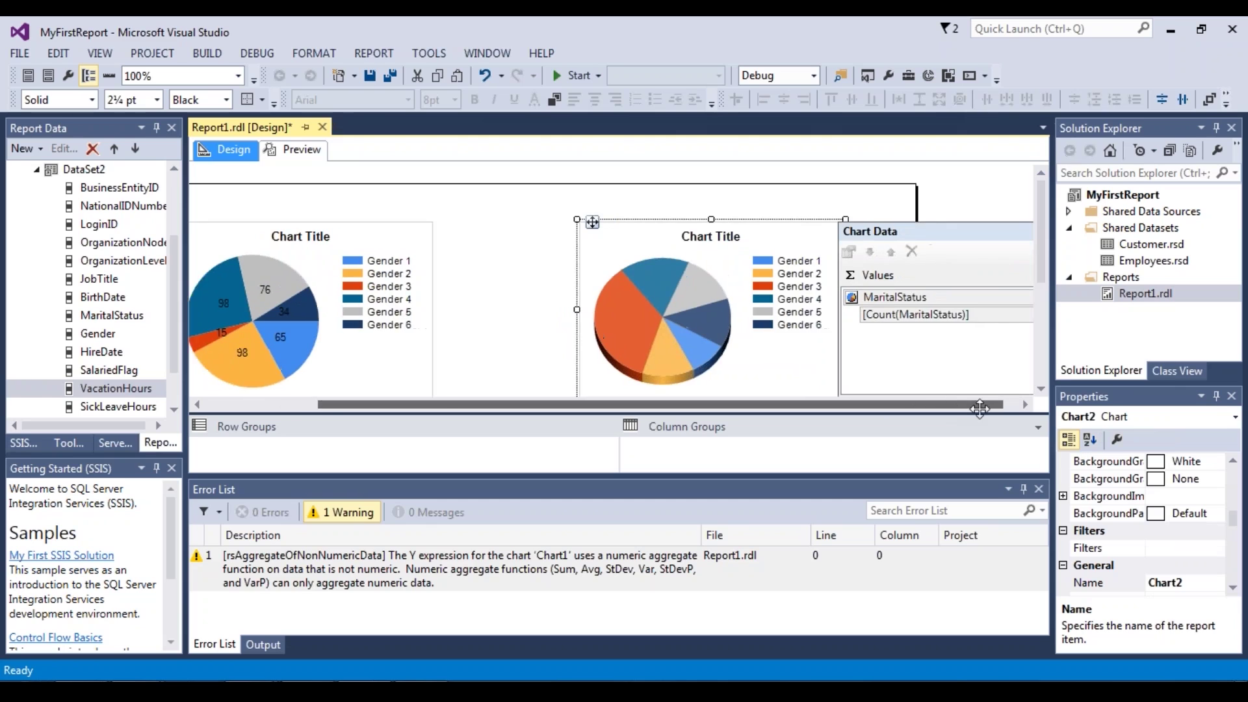
scroll(1041, 247, "down", 3)
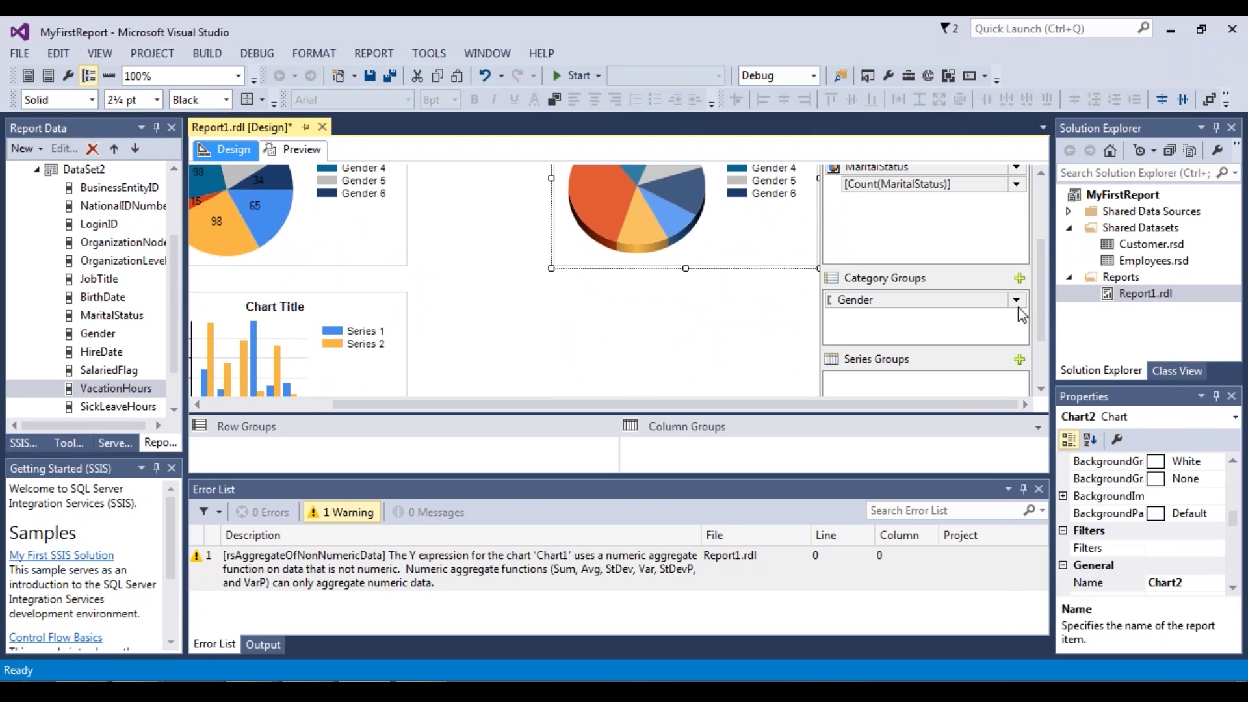
Step: Set the 3D pie chart's category group to MaritalStatus, preview the report and return to the design
left_click(1016, 300)
left_click(1072, 460)
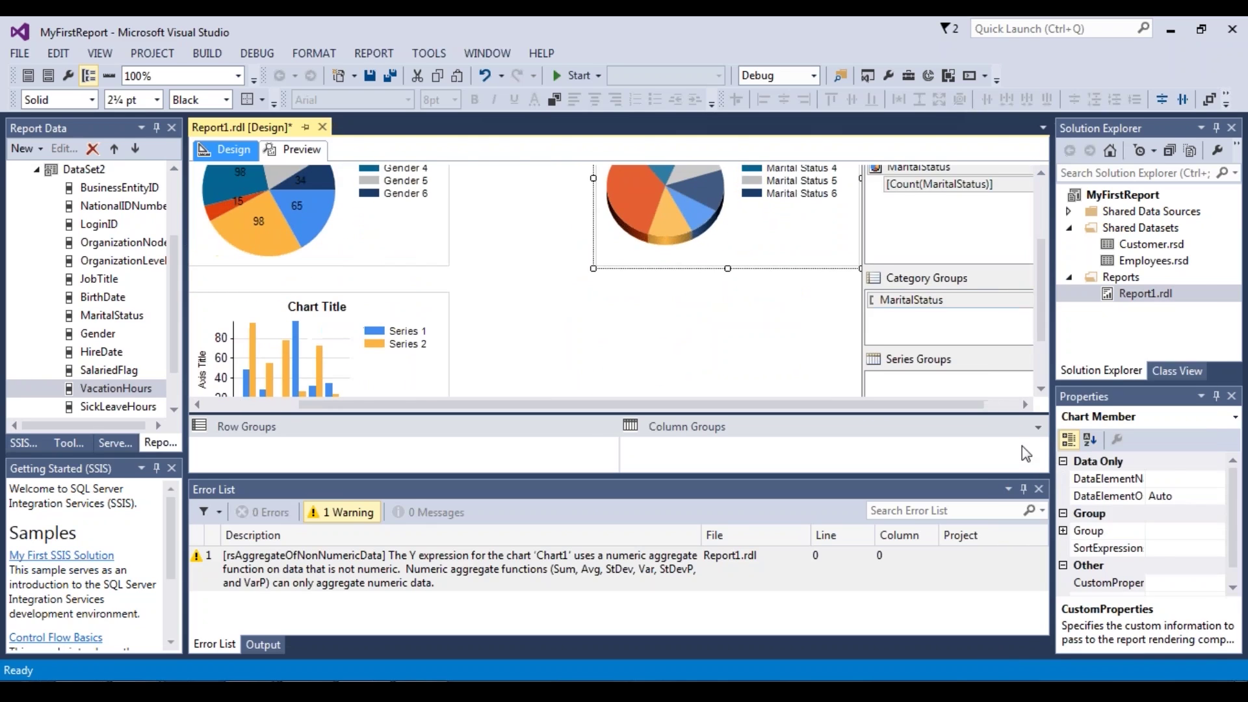
left_click(343, 135)
left_click(294, 150)
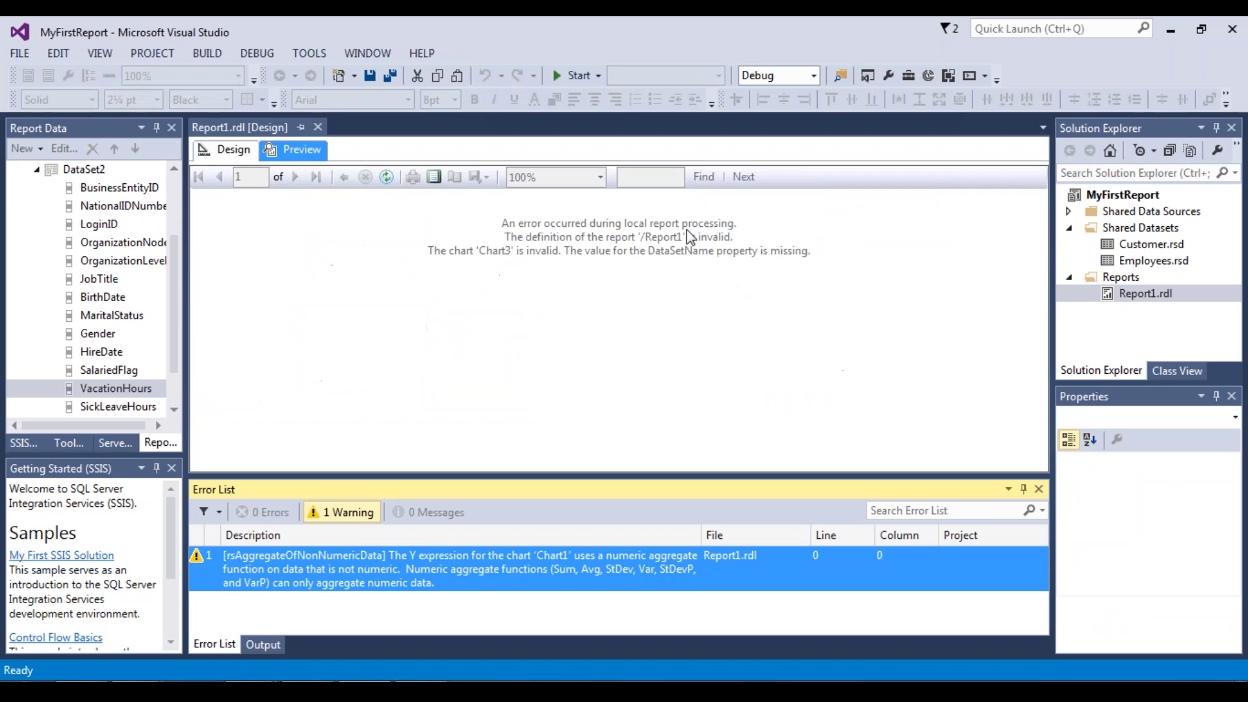
left_click(263, 215)
left_click(231, 150)
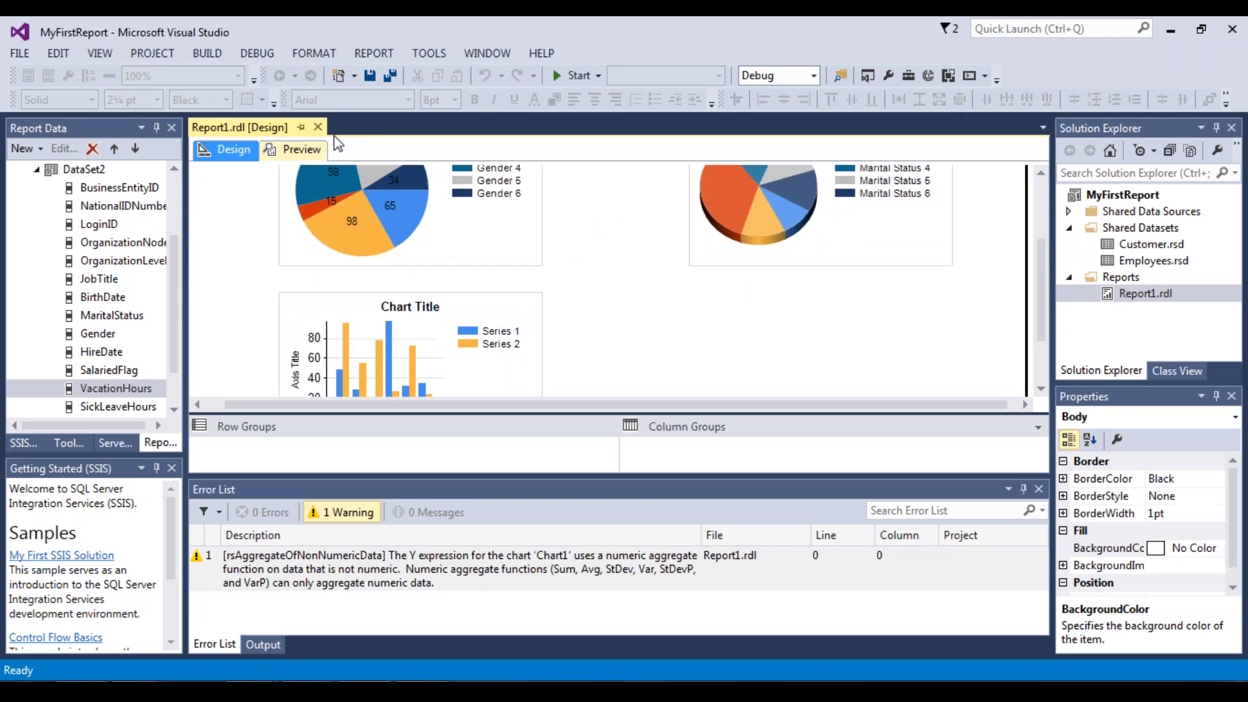
Step: Delete the column chart below the flat pie chart, preview the two pie charts and return to the design
left_click(407, 336)
key("Delete")
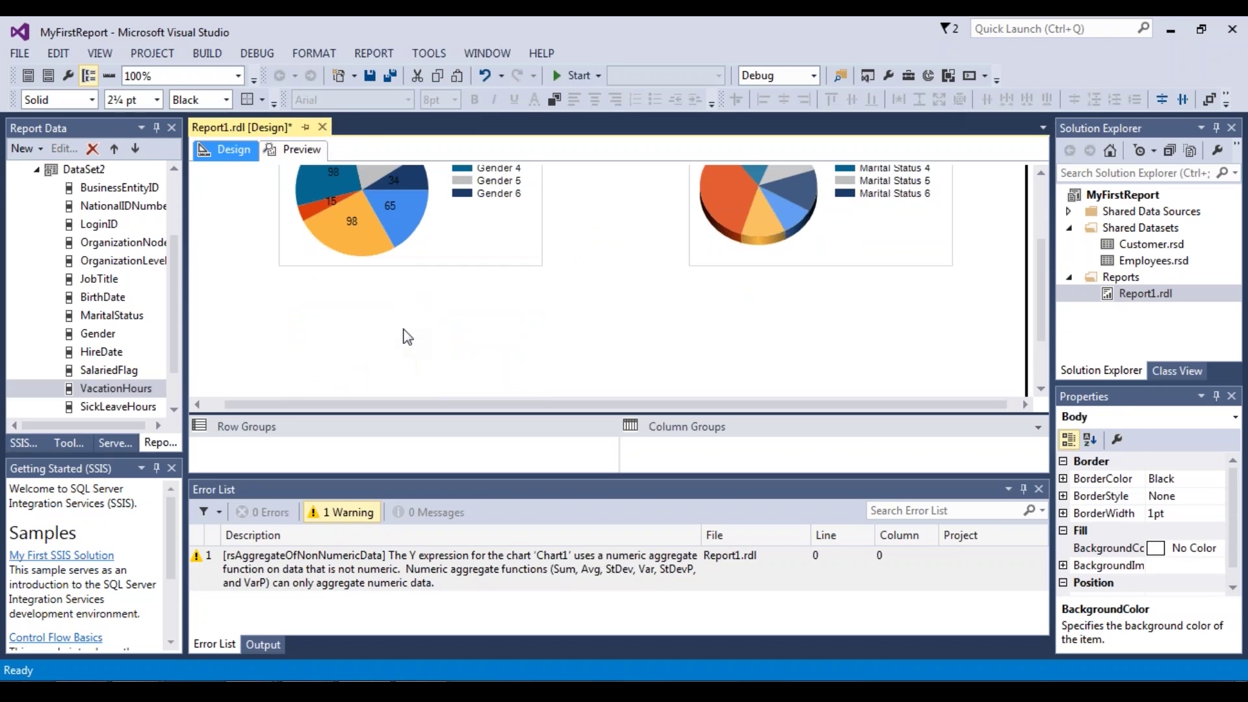
left_click(294, 150)
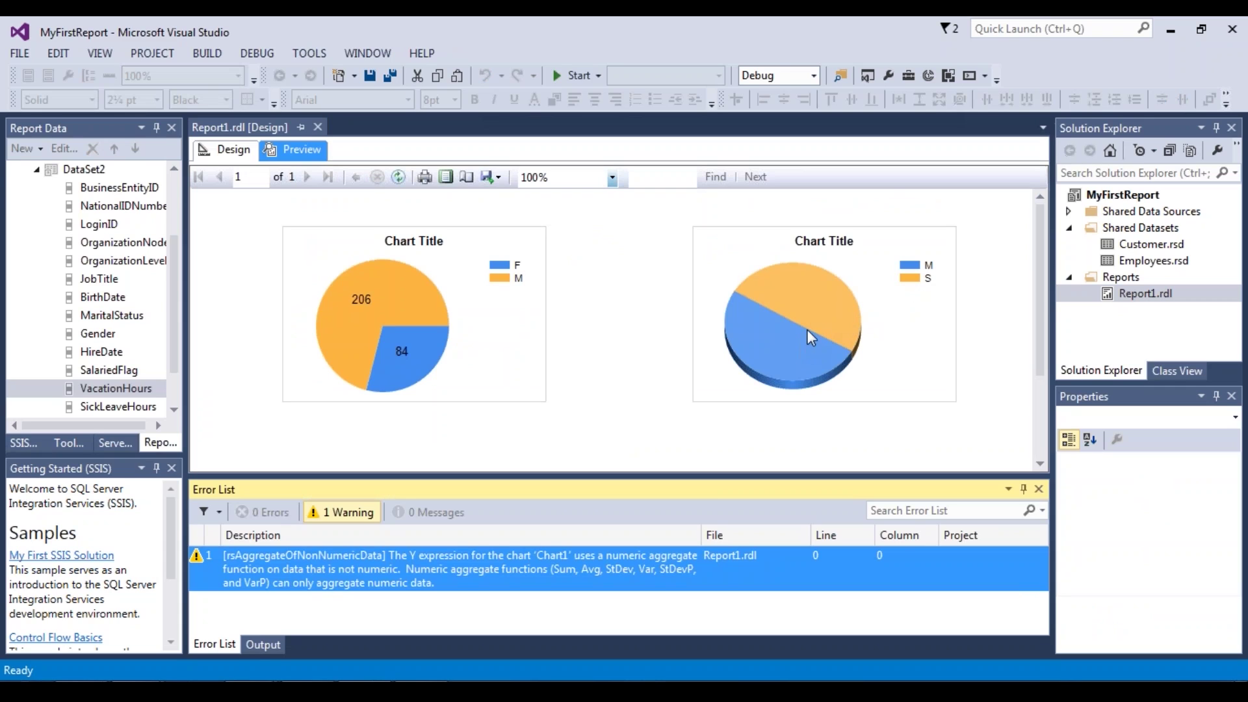
left_click(244, 156)
Step: Show data labels on the 3D pie chart's MaritalStatus series, check them in the preview and return to the design
scroll(835, 248, "up", 3)
left_click(876, 257)
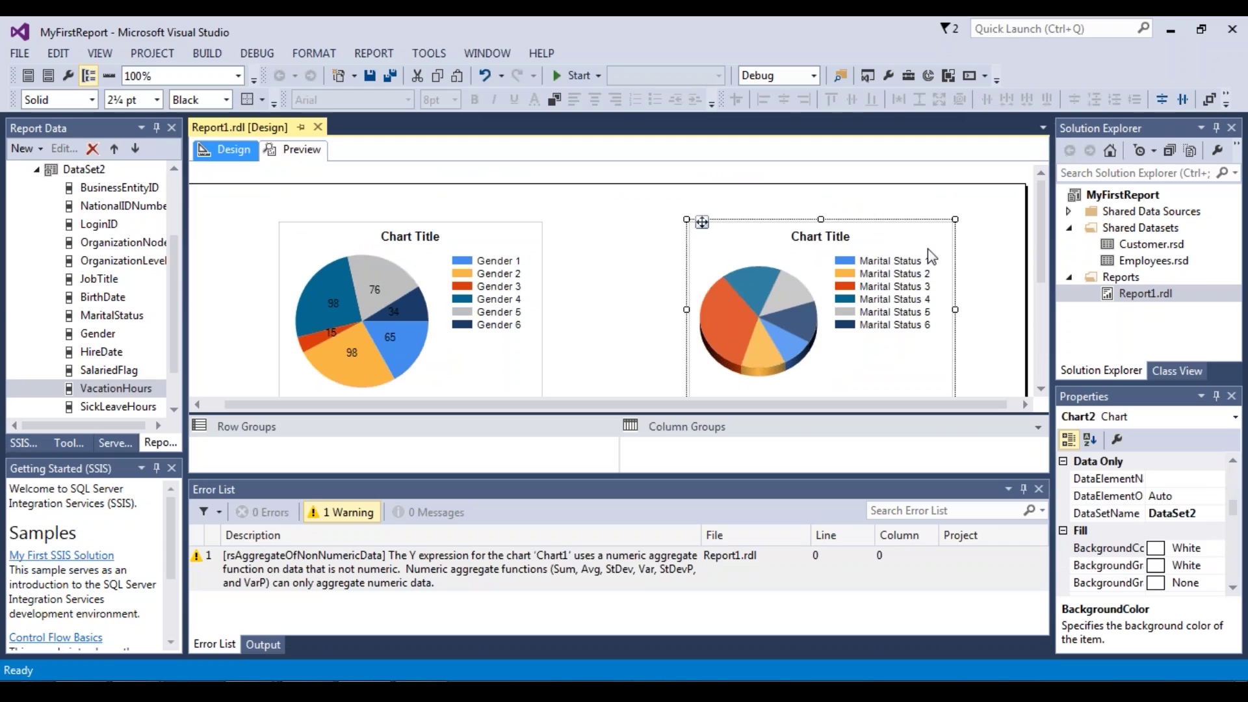
left_click(869, 294)
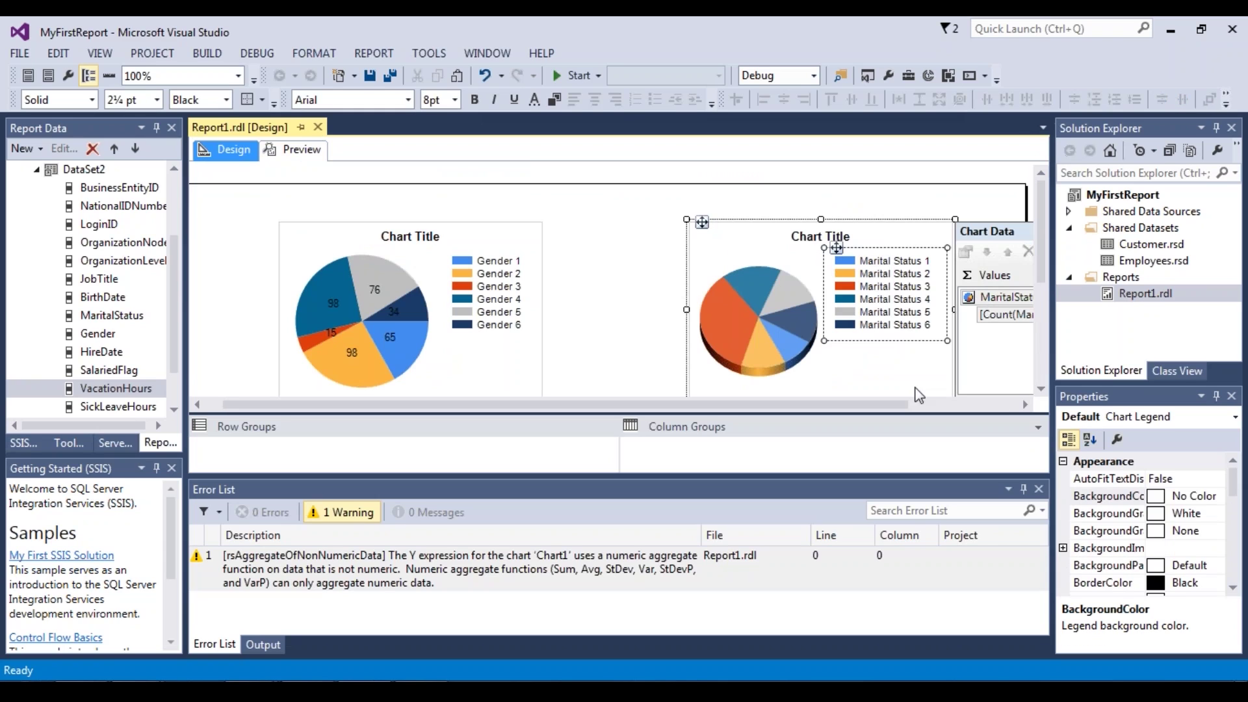
left_click(1019, 299)
left_click(1018, 297)
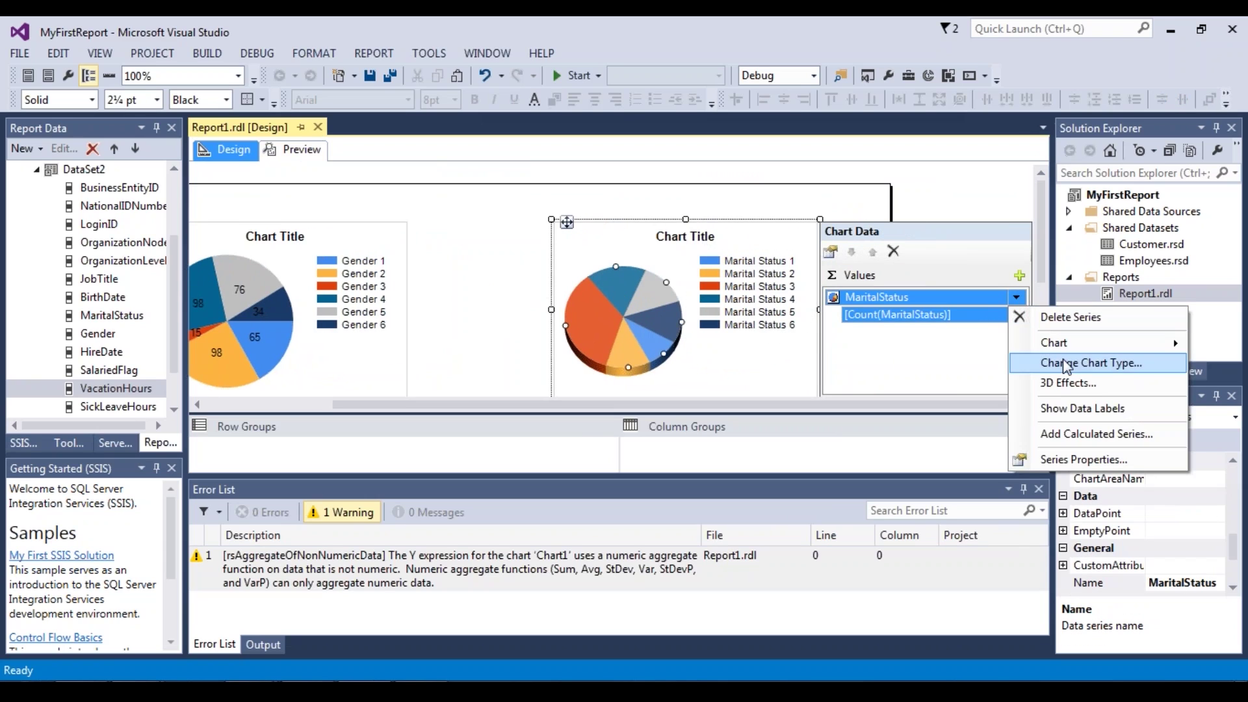
left_click(1074, 408)
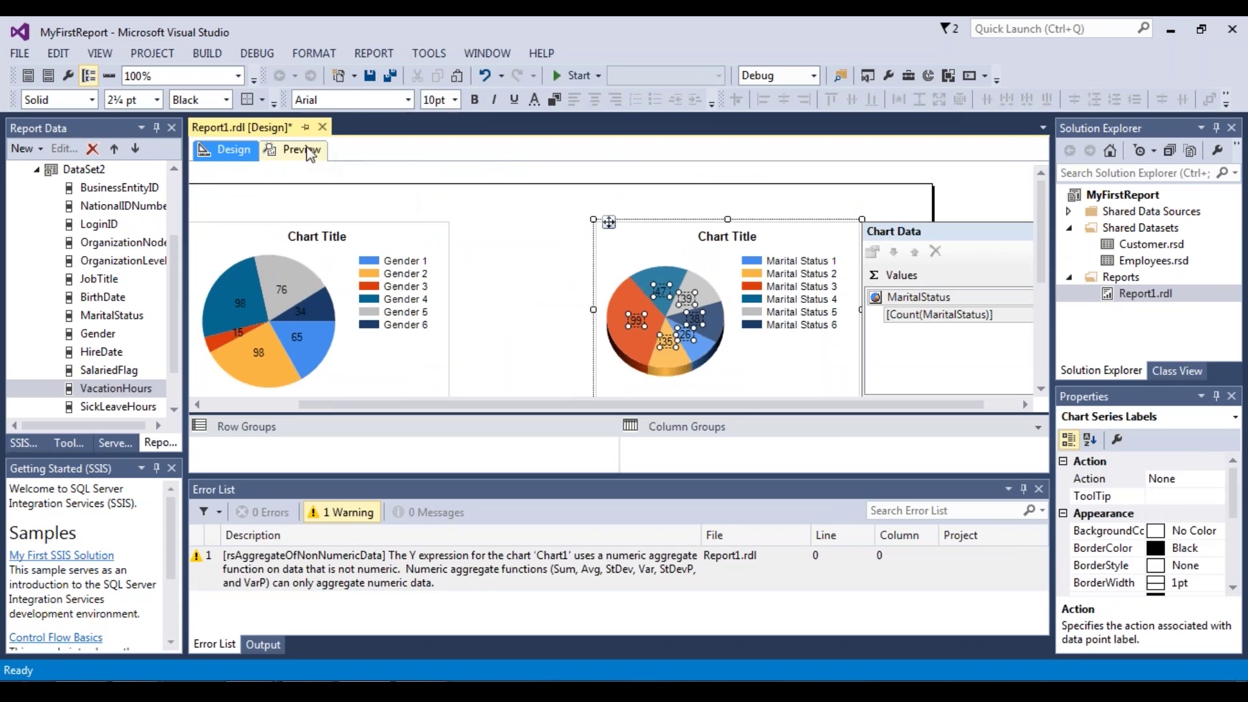
left_click(296, 150)
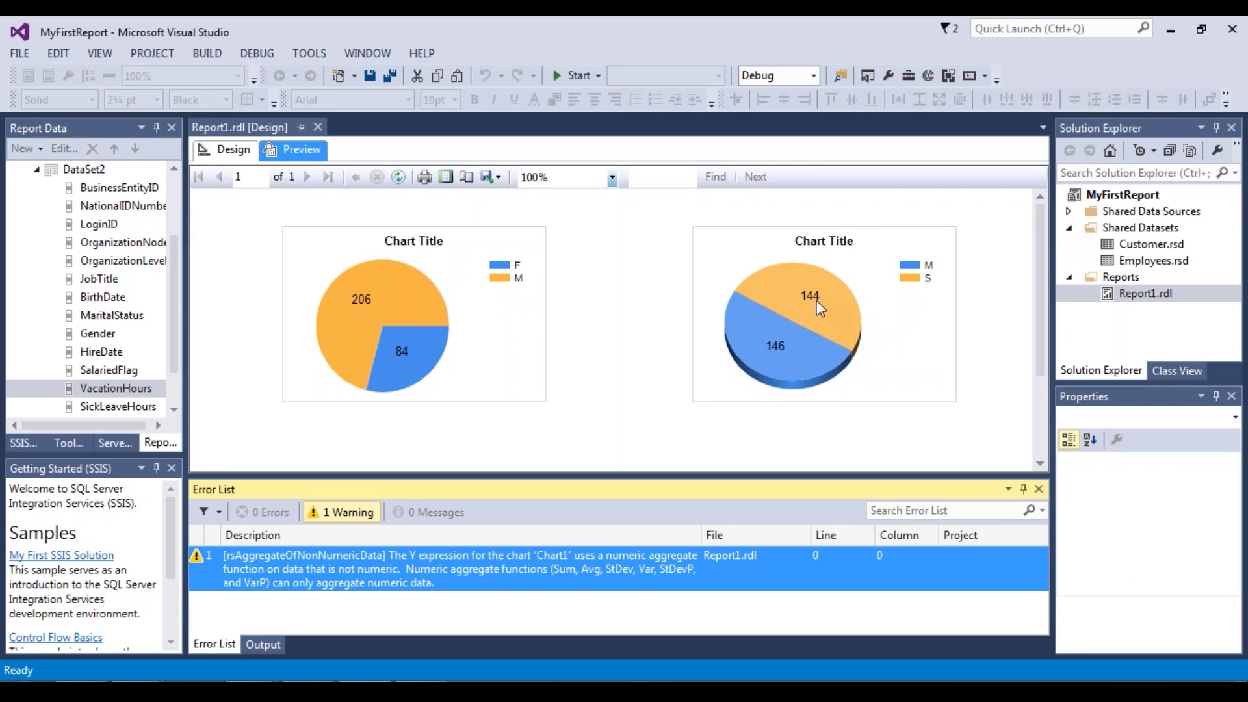
left_click(224, 150)
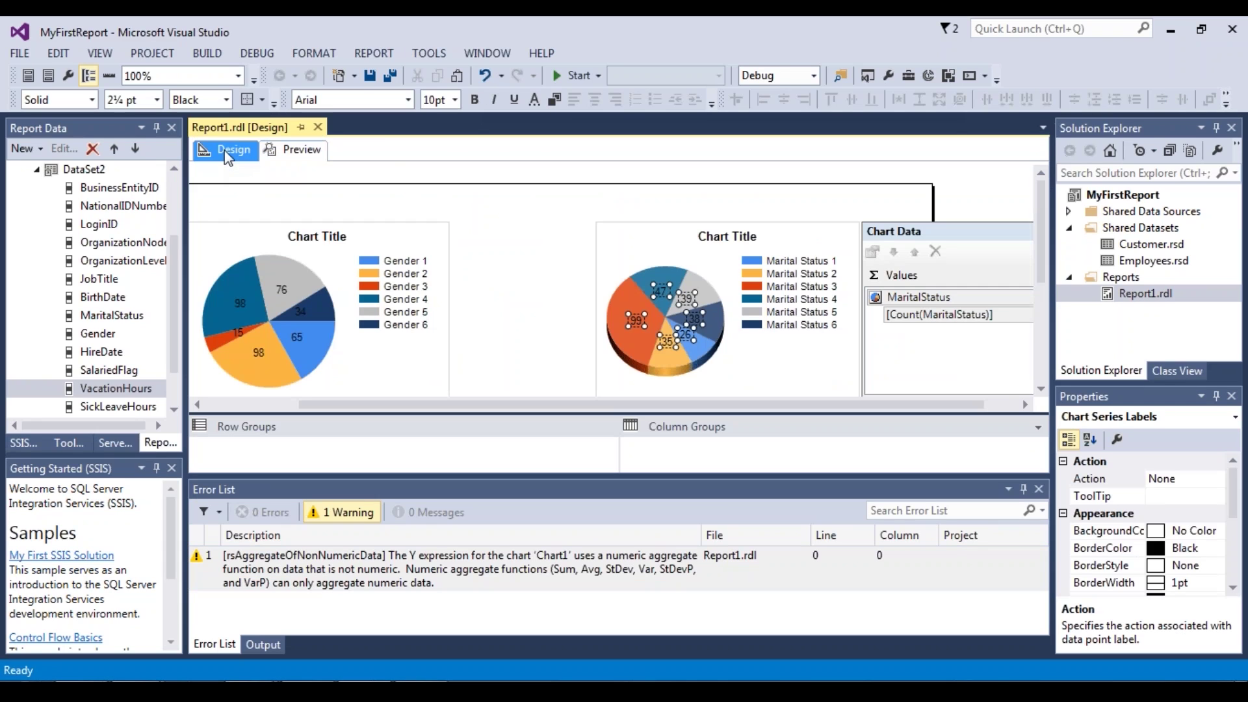
left_click(504, 265)
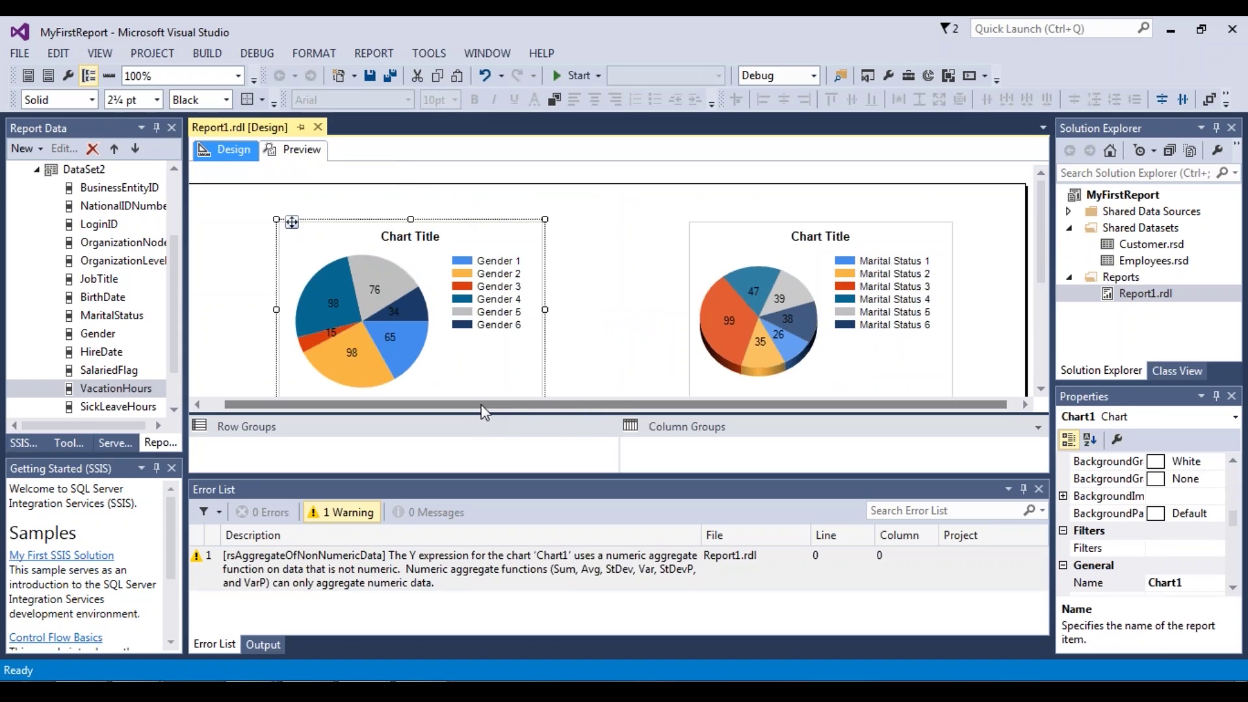
right_click(604, 251)
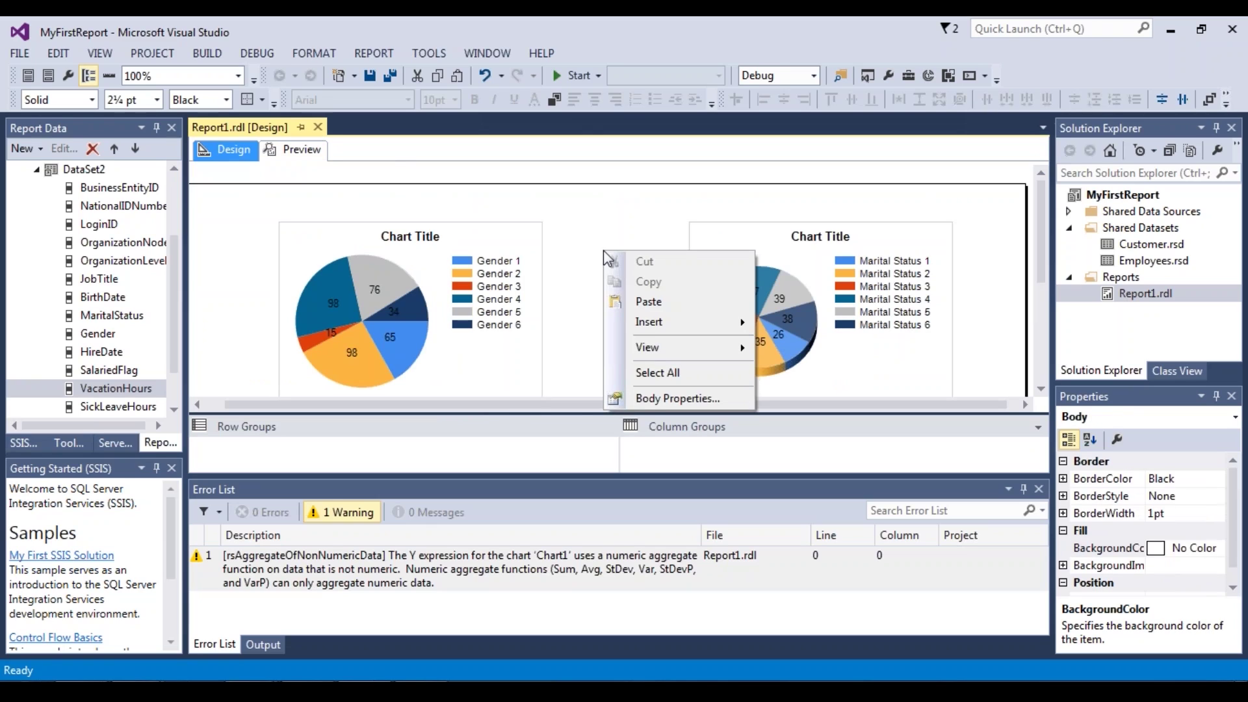
left_click(575, 238)
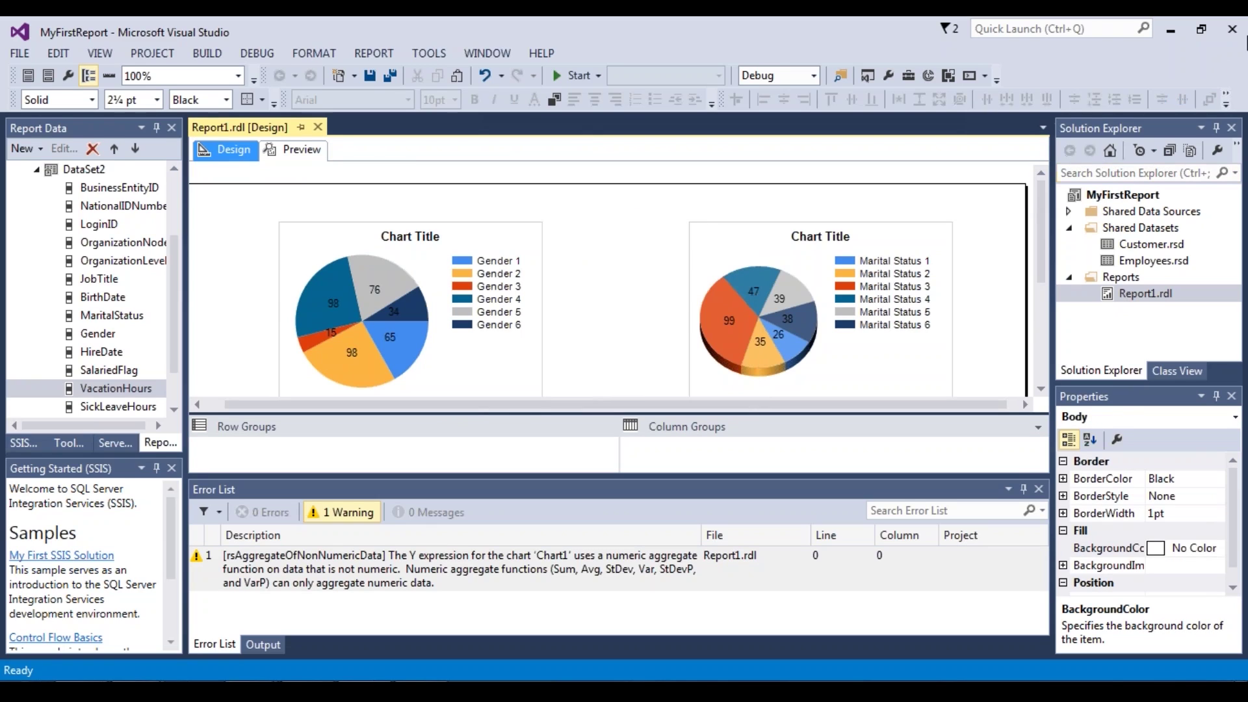
Step: Cycle through the open windows to switch from Visual Studio to another application
key("alt+Tab")
key("alt+Tab")
key("alt+Tab")
key("alt+Tab")
key("alt+Tab")
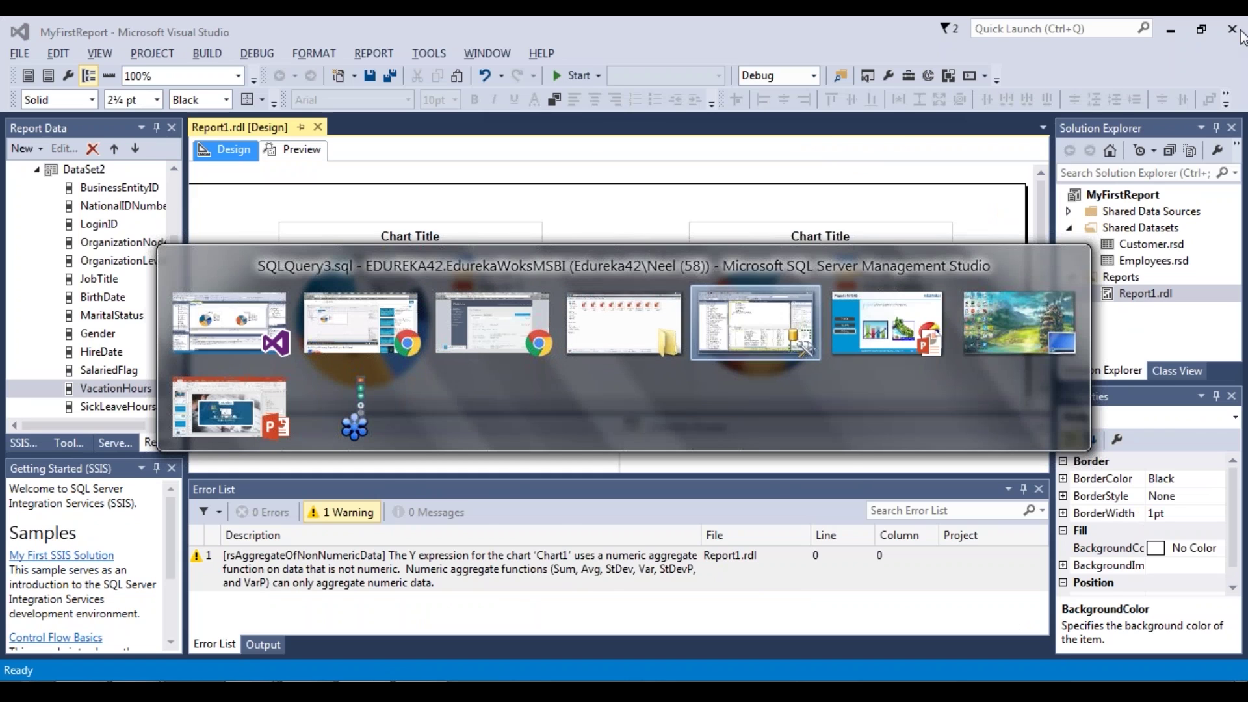